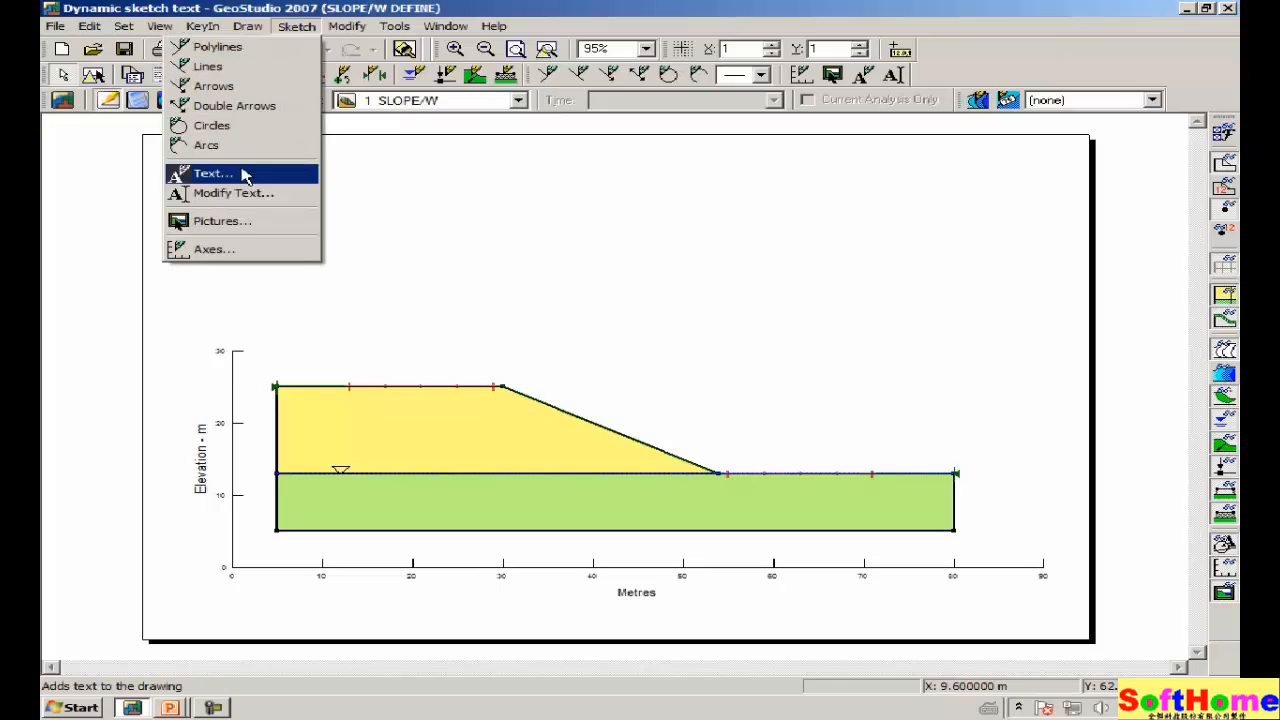
Start a new sketch text, clear its default text, and bring up the Insert Field list.
left_click(245, 173)
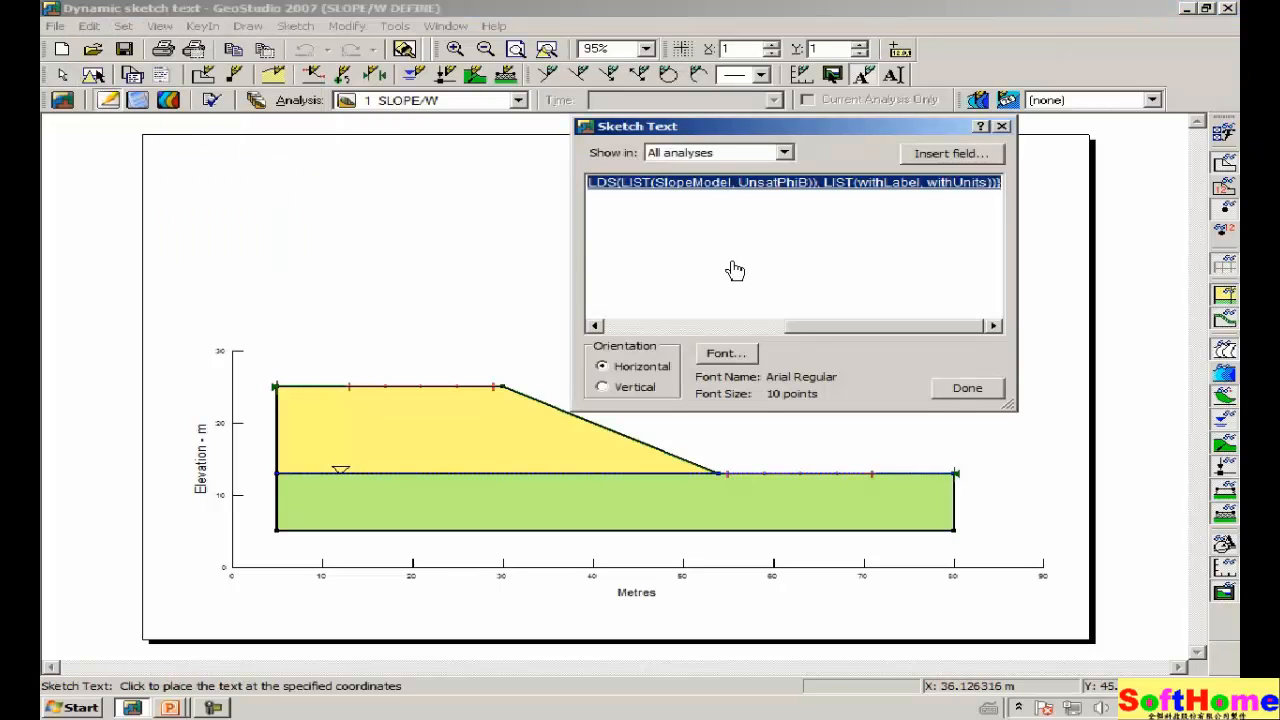
key("Delete")
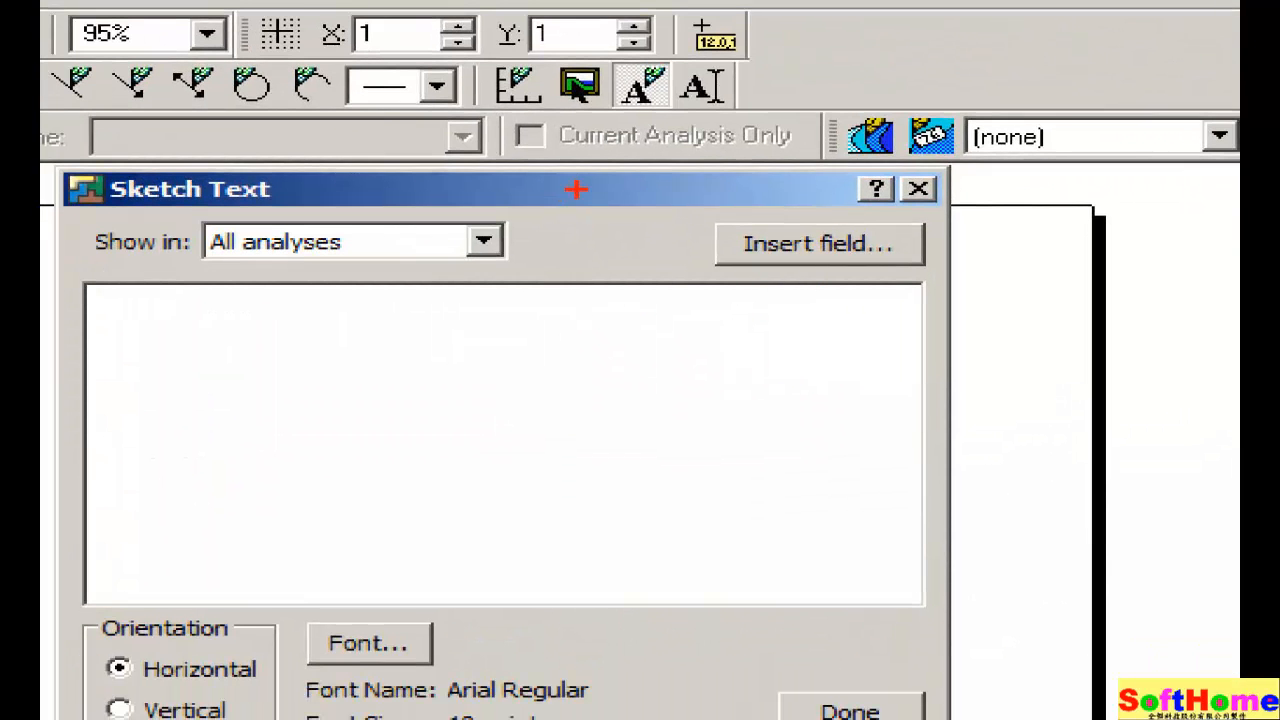
mouse_move(576, 188)
left_mouse_down()
mouse_move(763, 349)
mouse_move(965, 258)
mouse_move(870, 198)
mouse_move(505, 172)
left_mouse_up()
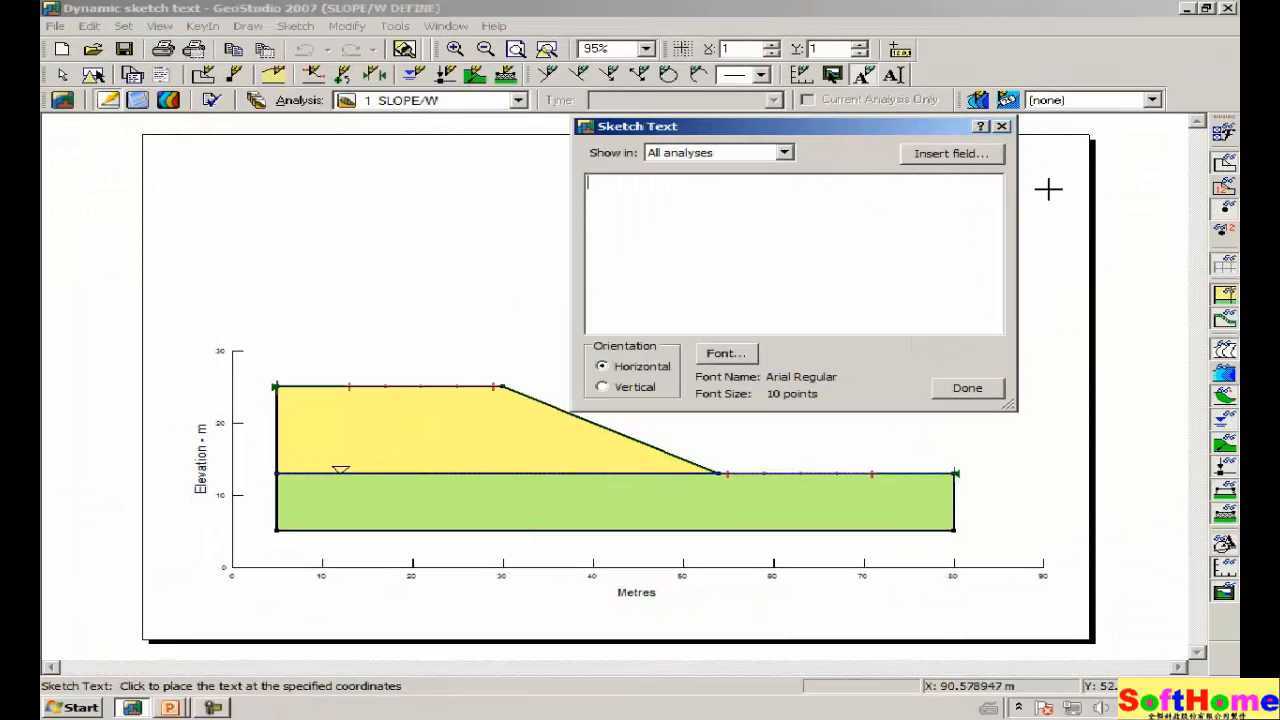
left_click(955, 155)
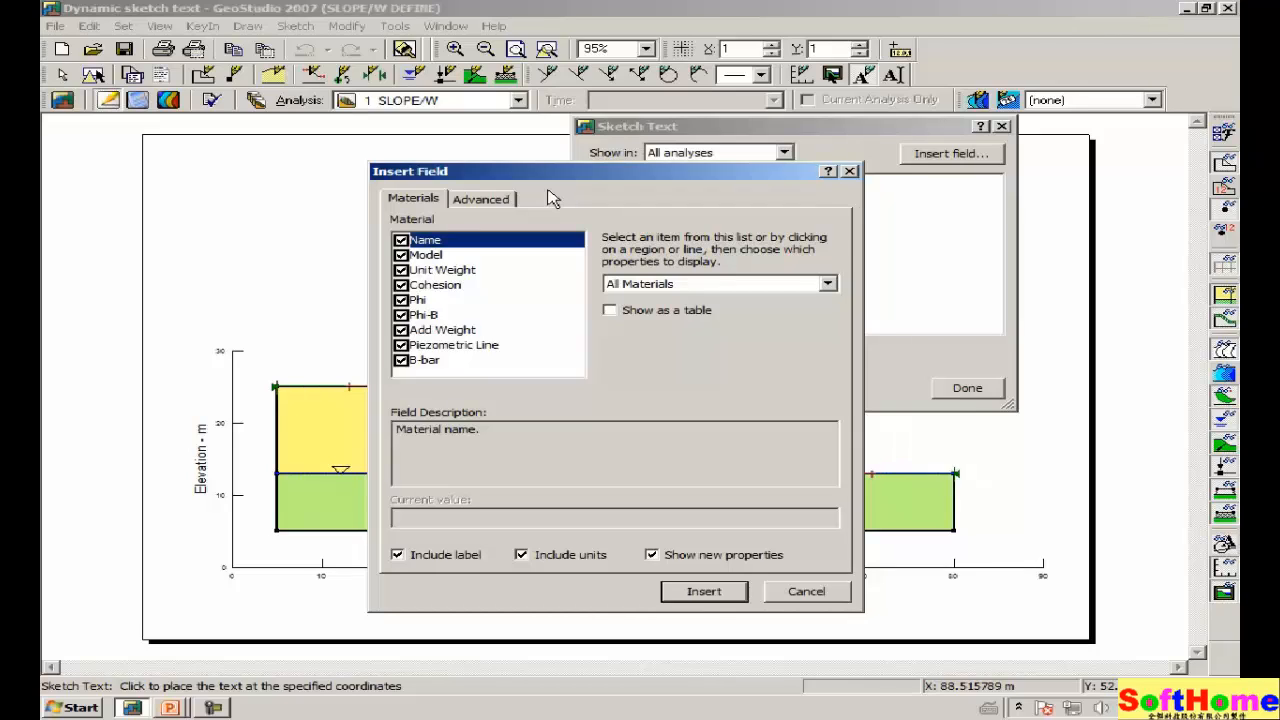
Insert an All Materials field into the sketch text, excluding Model, Phi-B and Add Weight.
left_click_drag(557, 175, 493, 146)
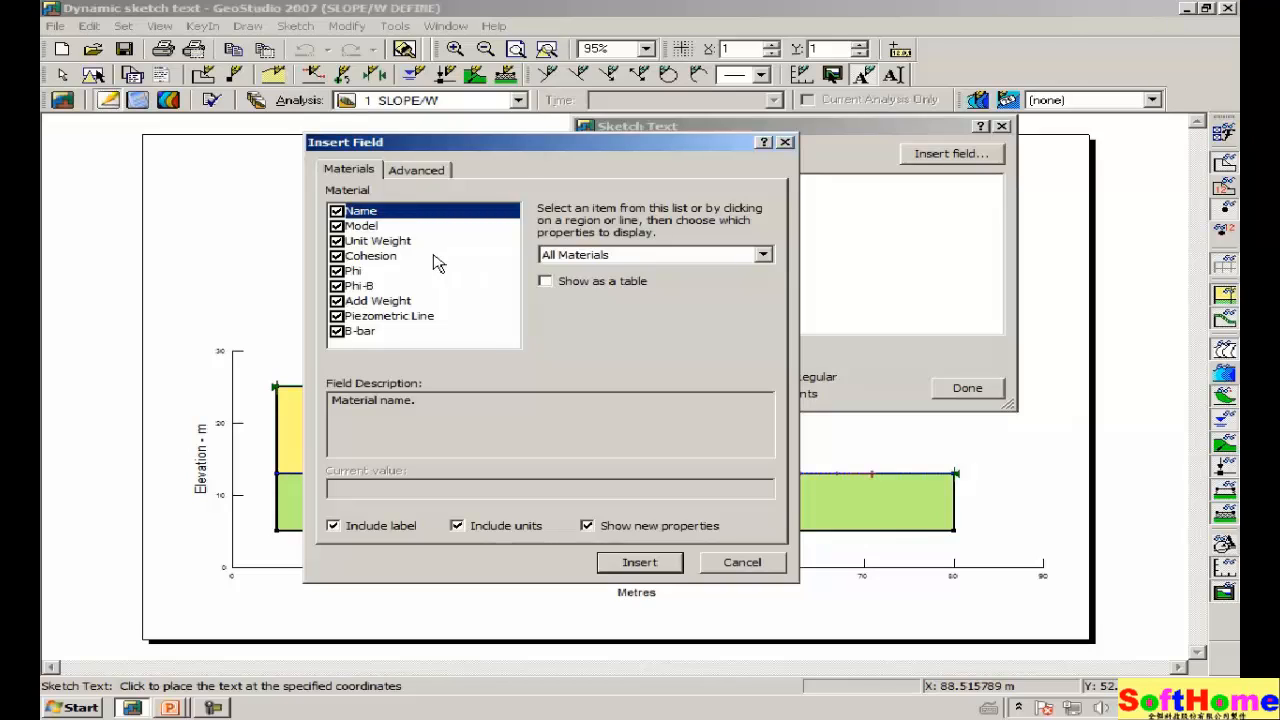
left_click(338, 226)
left_click(338, 286)
left_click(337, 301)
left_click(763, 255)
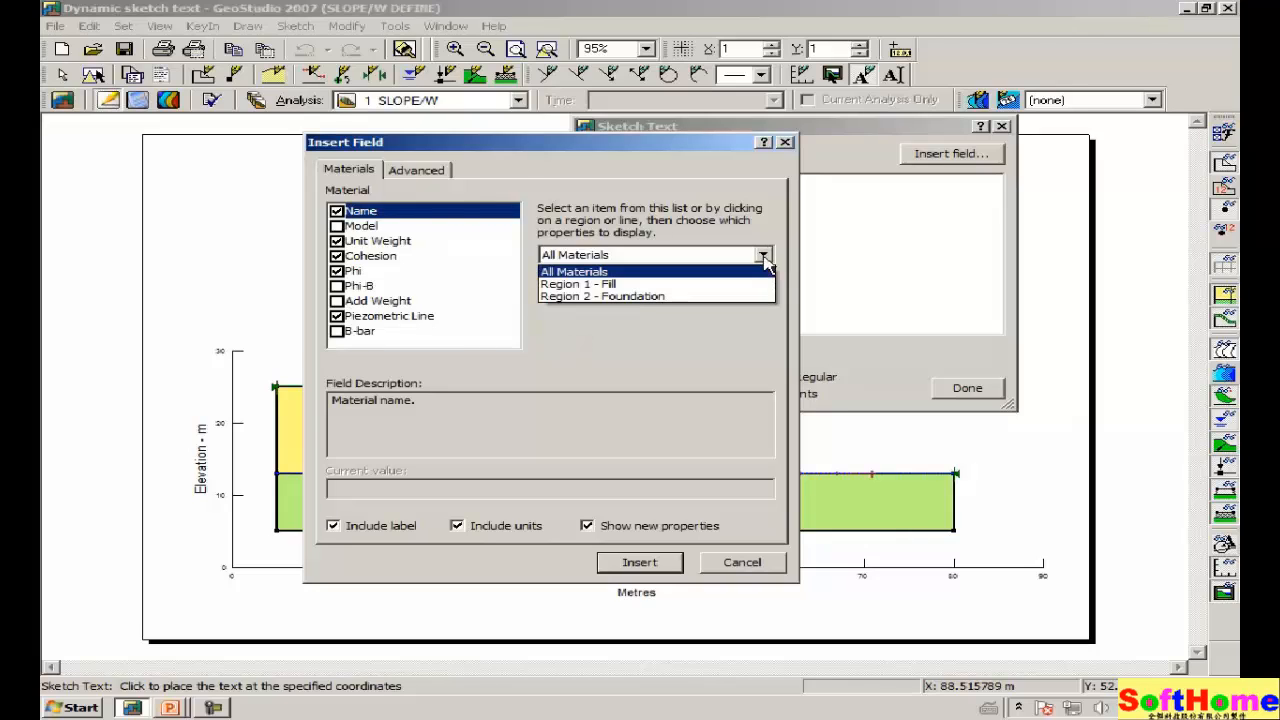
left_click(606, 274)
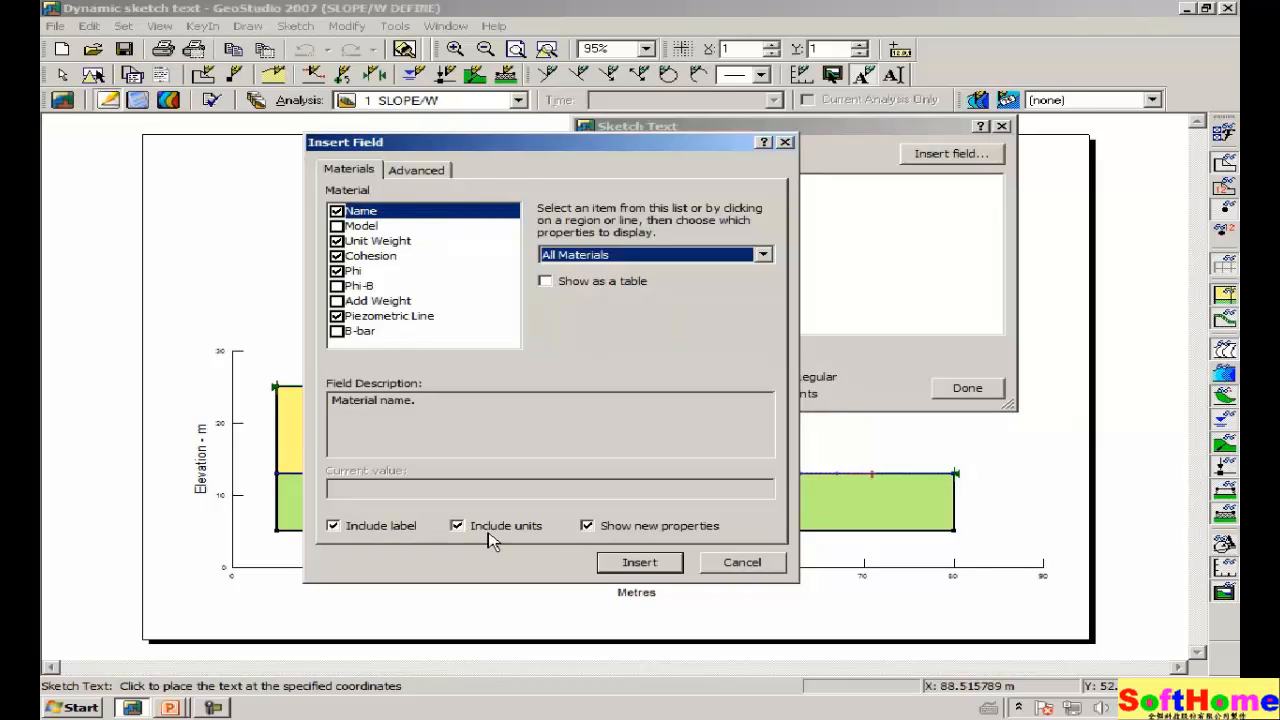
left_click(640, 564)
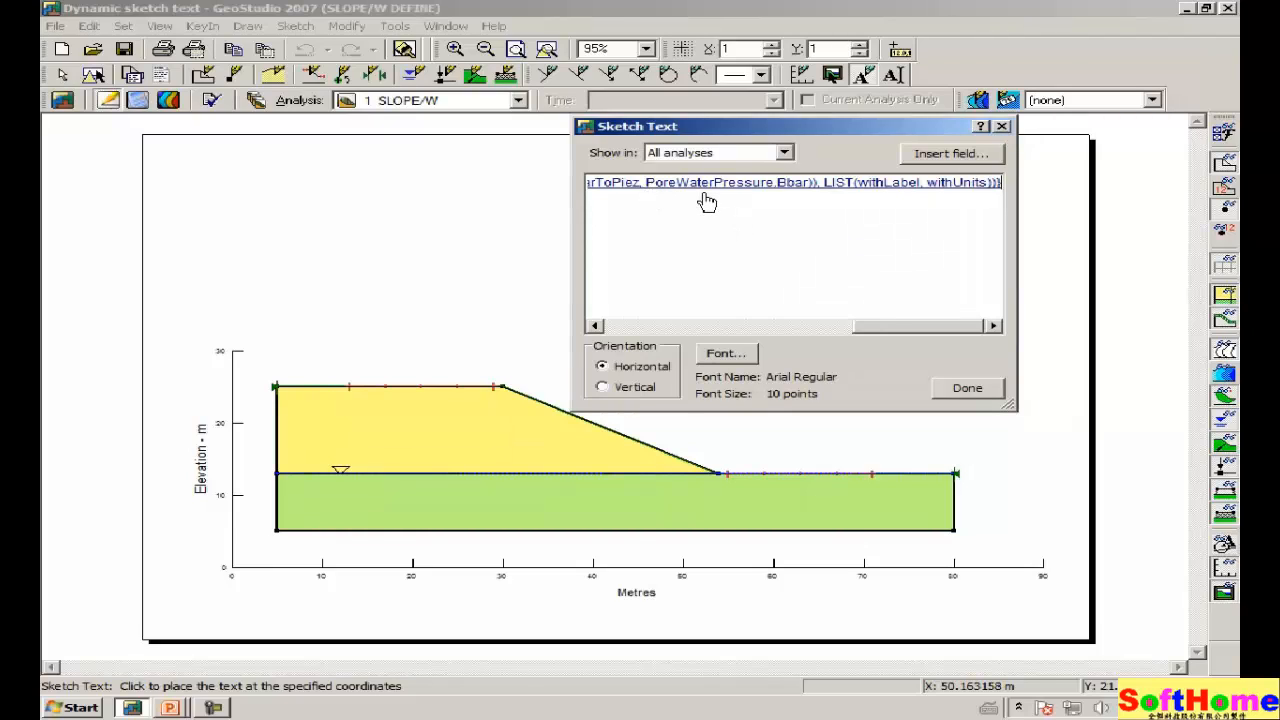
Place the material-properties text near the top left of the page and finish editing.
key("Left")
key("Left")
key("Left")
key("Left")
key("Left")
key("Left")
key("Left")
key("Left")
key("Left")
key("Left")
key("Left")
key("Left")
key("Left")
key("Left")
key("Left")
key("Left")
key("Left")
key("Left")
key("Left")
key("Left")
key("Left")
key("Left")
key("Left")
key("Left")
key("Left")
key("Left")
key("Left")
key("Left")
key("Left")
key("Left")
key("Left")
key("Left")
key("Left")
key("Left")
key("Left")
key("Left")
key("Left")
key("Left")
key("Left")
key("Left")
key("Left")
key("Left")
key("Left")
key("Left")
key("Left")
key("Left")
key("Left")
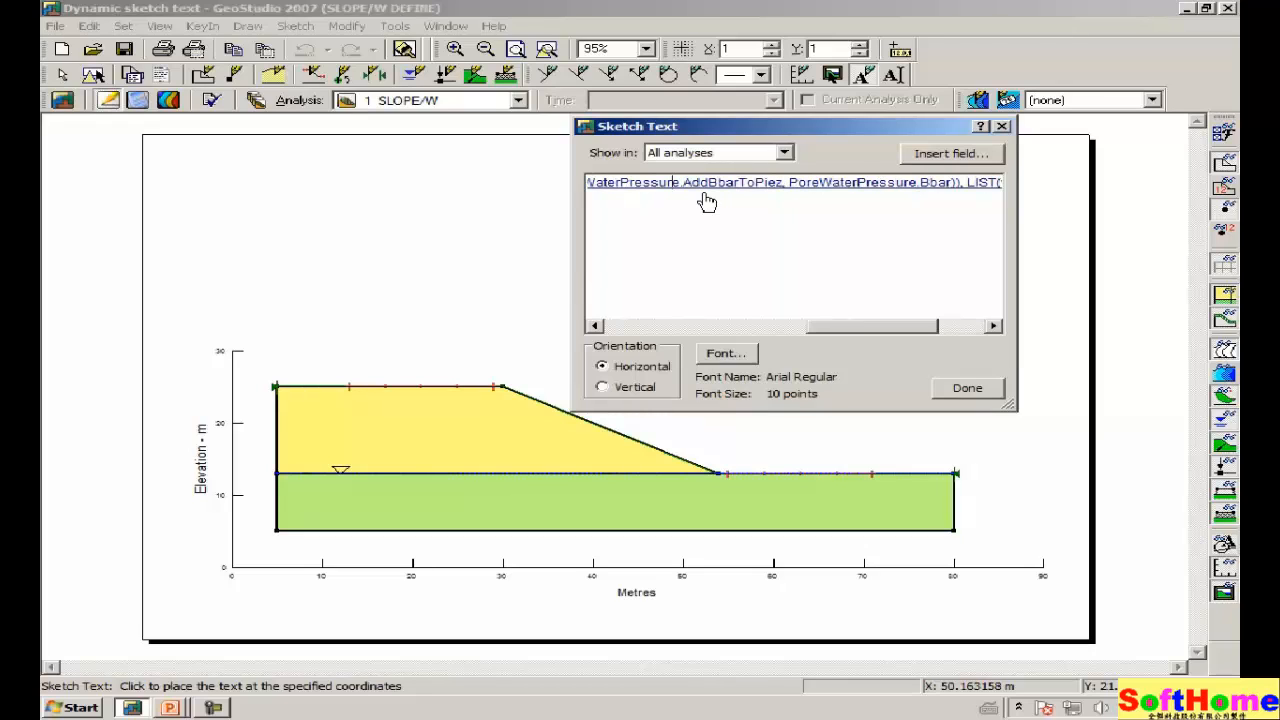
key("Left")
key("Left")
key("Left")
key("Left")
key("Left")
key("Left")
key("Left")
key("Left")
key("Left")
key("Left")
key("Left")
key("Left")
key("Left")
key("Left")
key("Left")
key("Left")
key("Left")
key("Left")
key("Left")
key("Left")
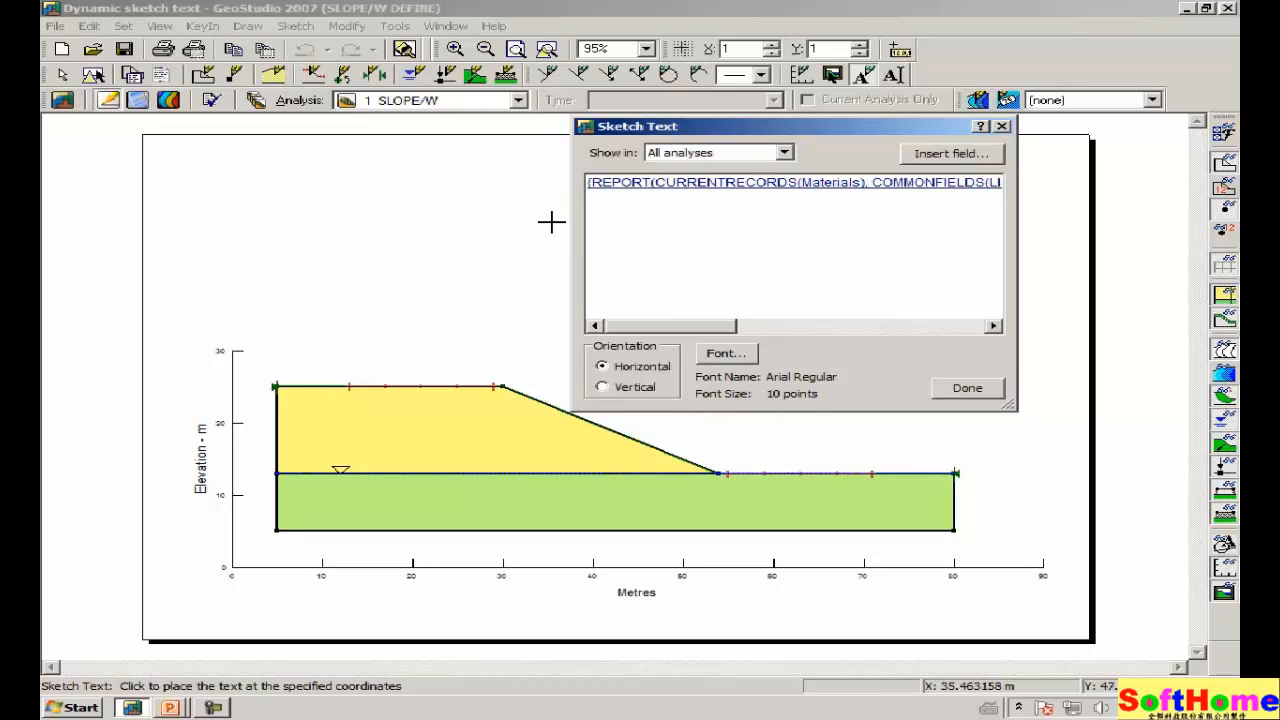
left_click_drag(786, 128, 978, 111)
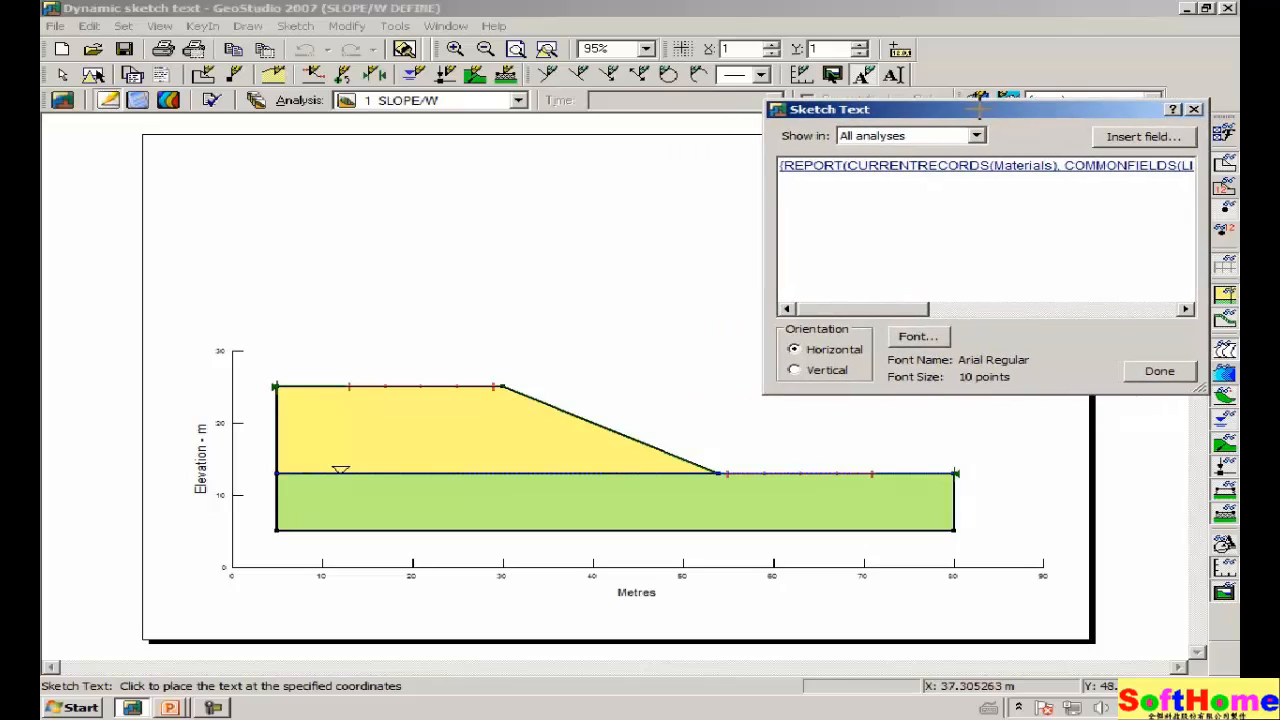
left_click(305, 201)
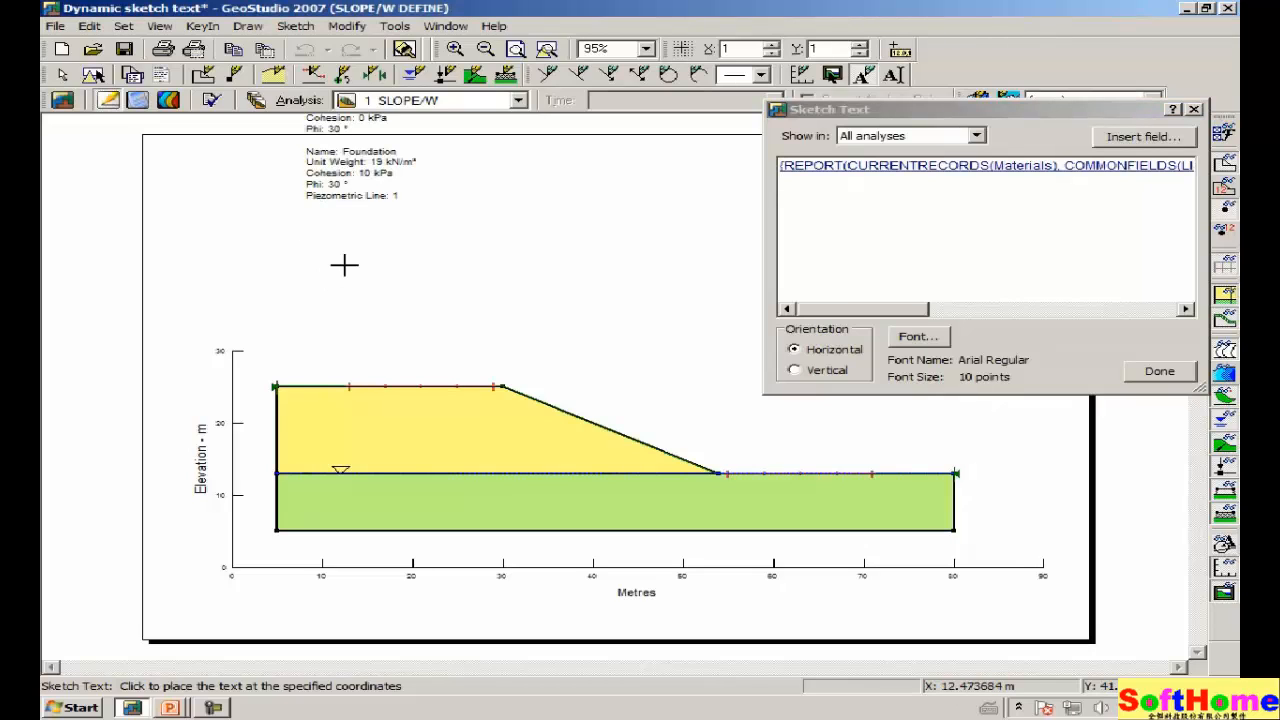
left_click(1142, 373)
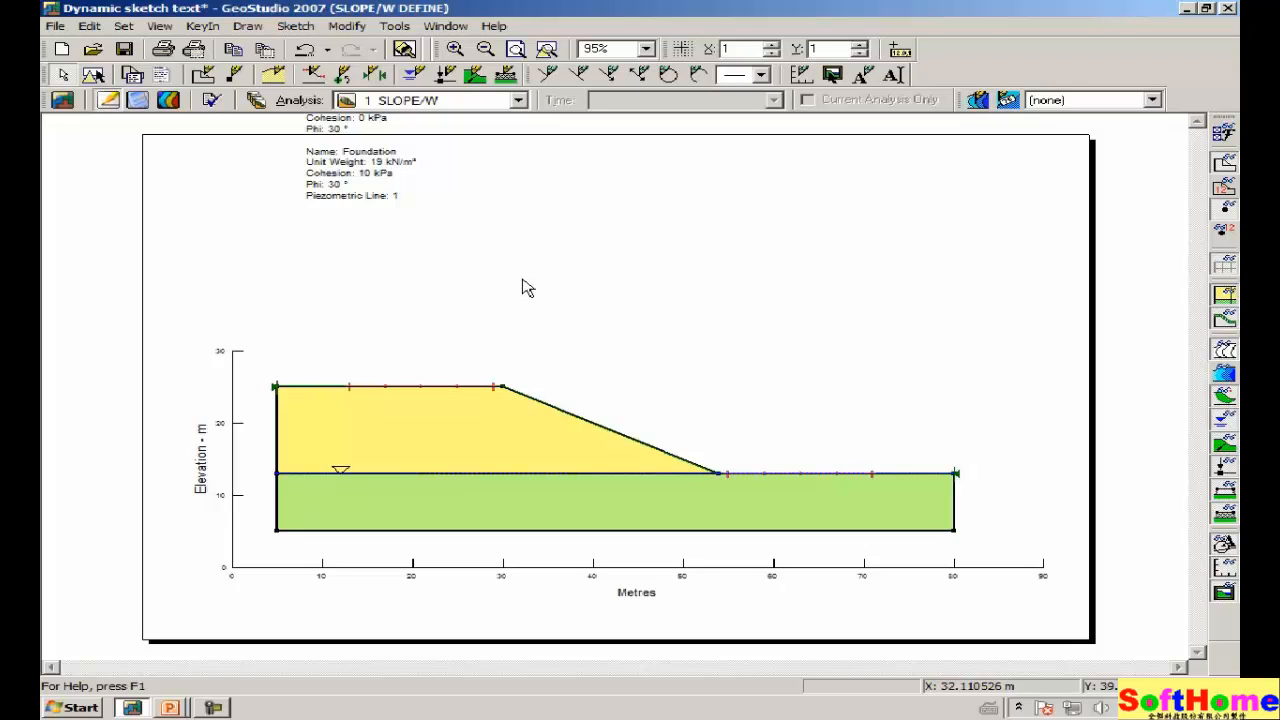
Drag the material-properties text block down so it sits just above the slope.
left_click(346, 26)
left_click(345, 48)
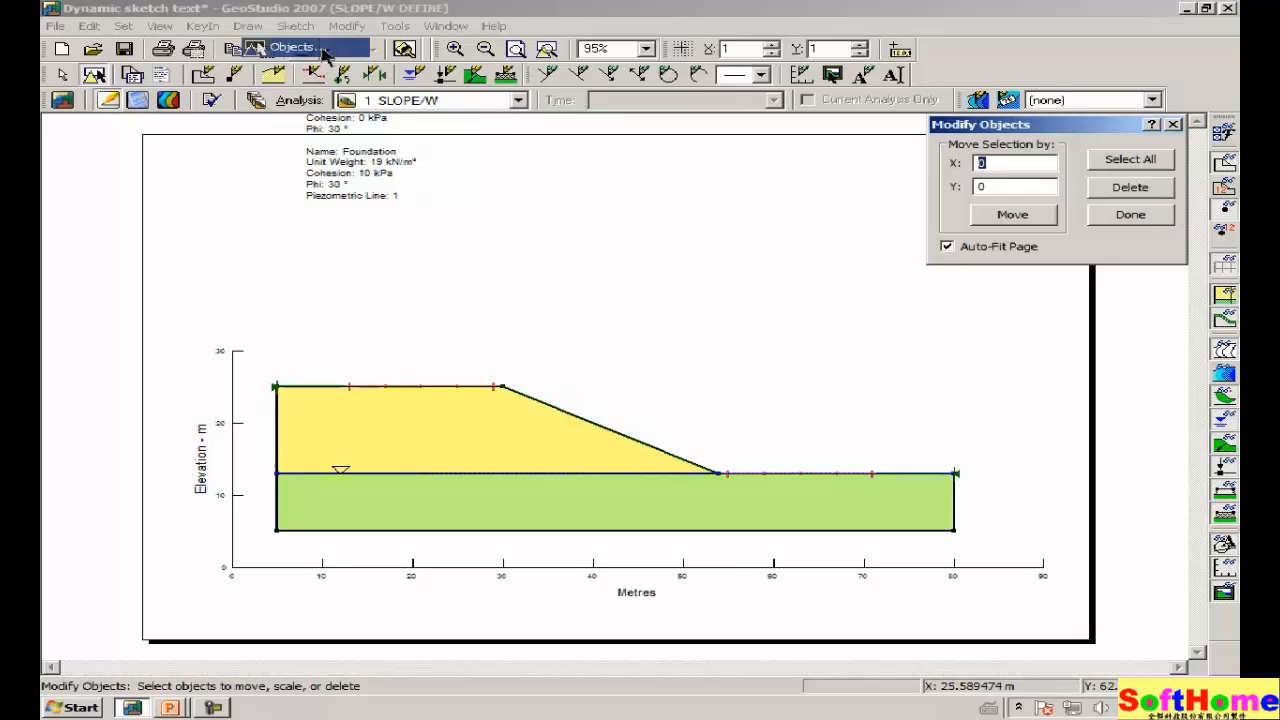
left_click(357, 179)
left_click_drag(357, 179, 338, 348)
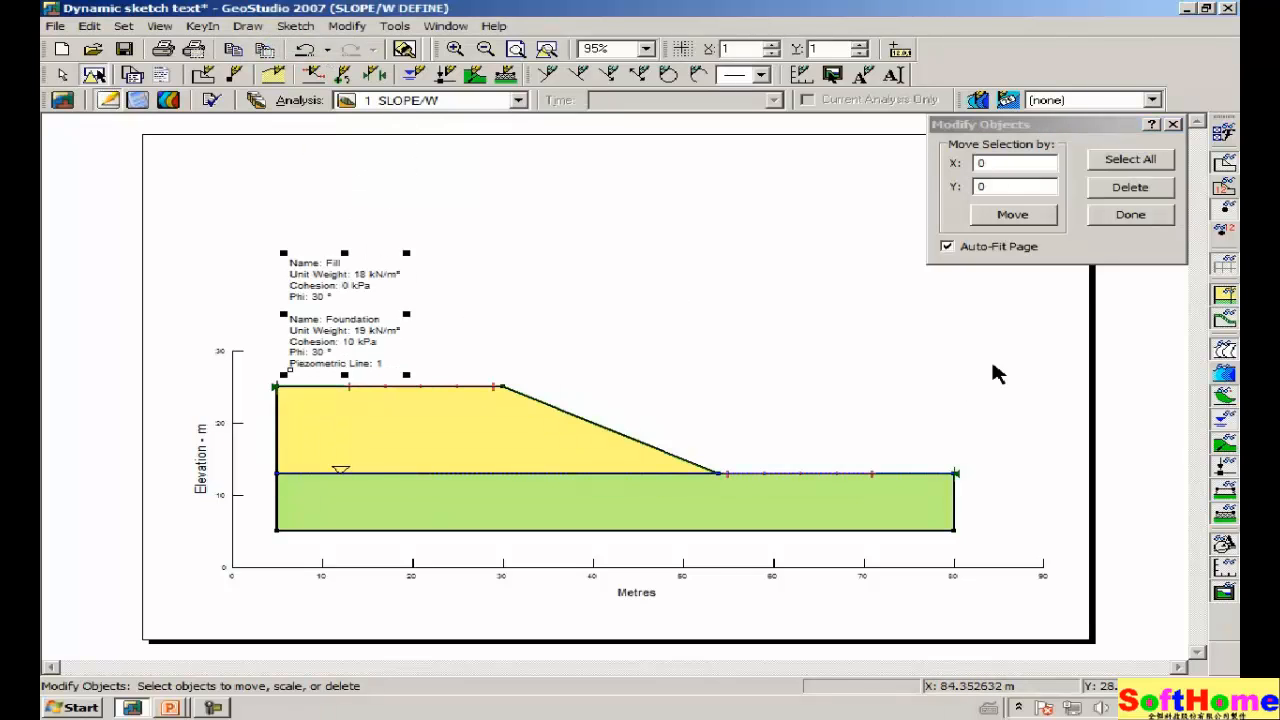
left_click(1131, 215)
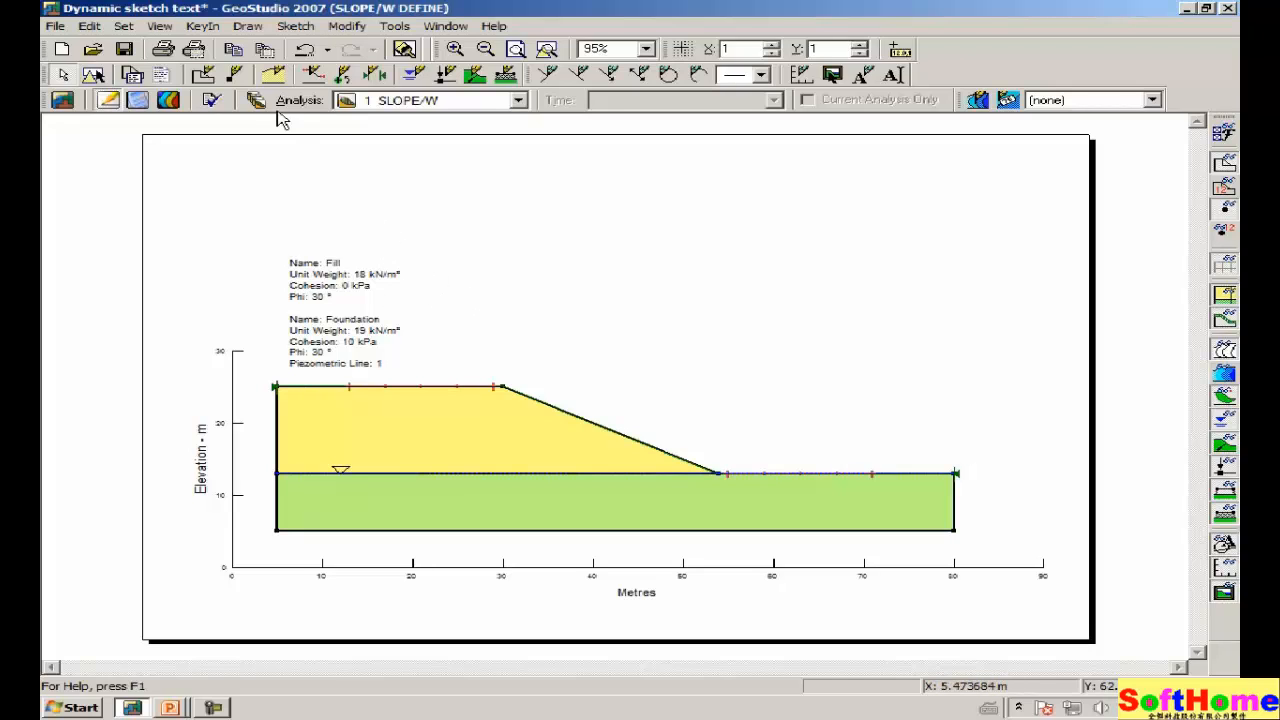
Rename the Fill material to 'Fill embankment' in the material definitions.
left_click(203, 26)
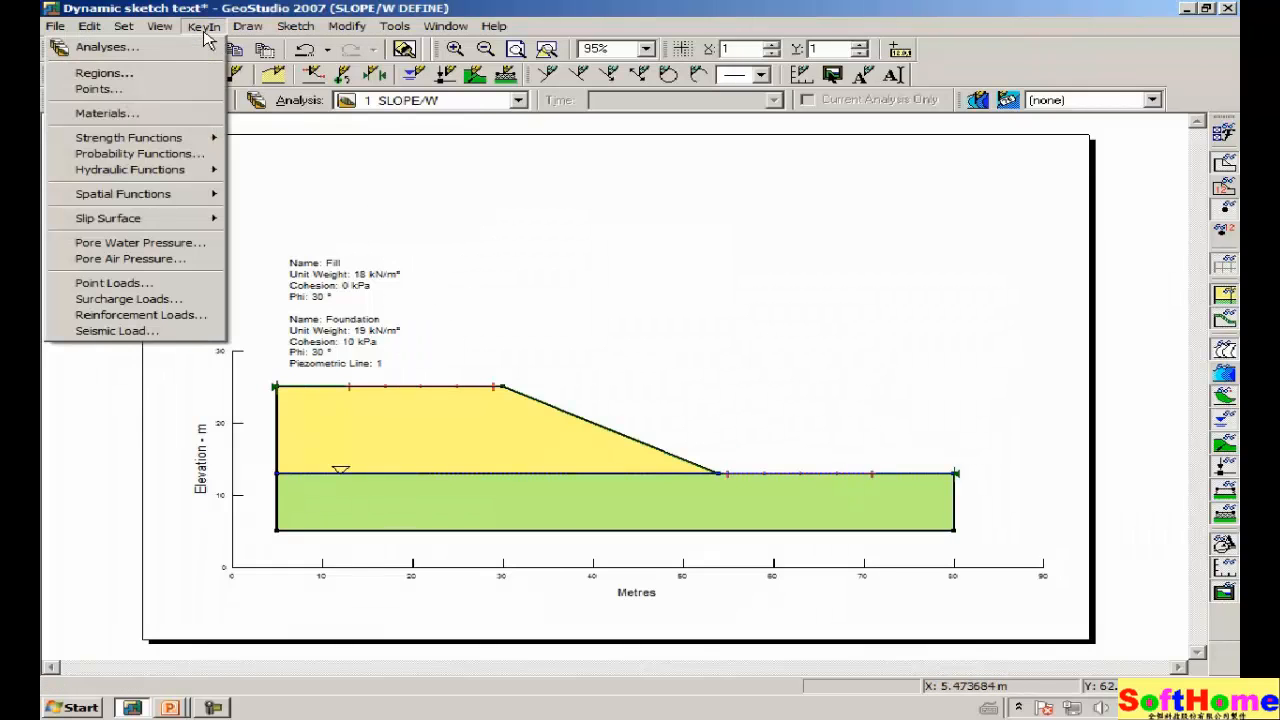
left_click(178, 116)
left_click(279, 112)
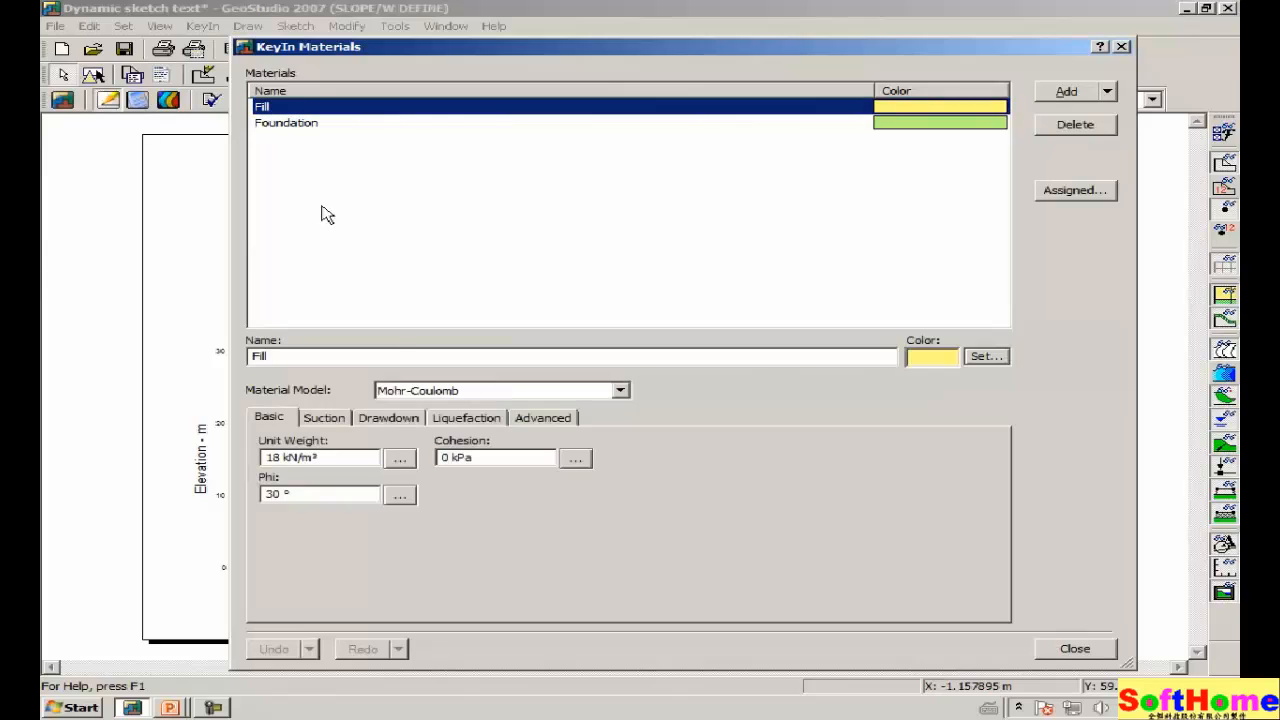
left_click(328, 360)
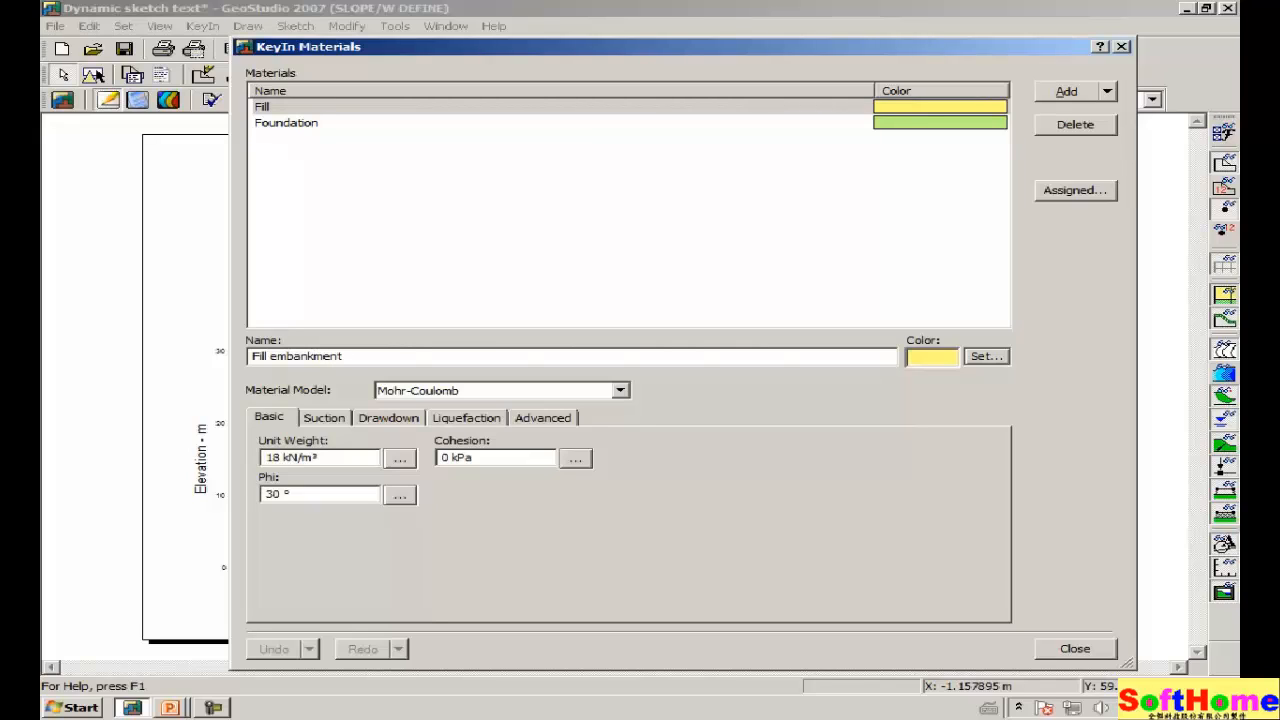
key("Tab")
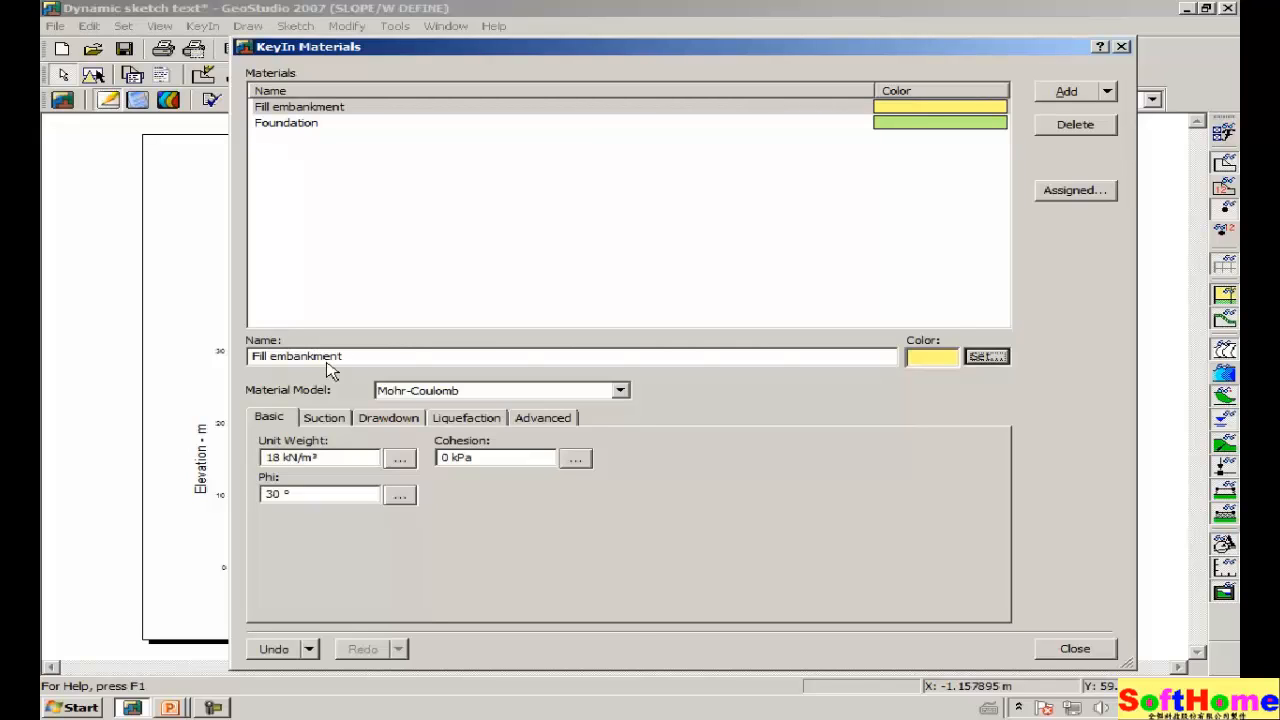
left_click(1075, 650)
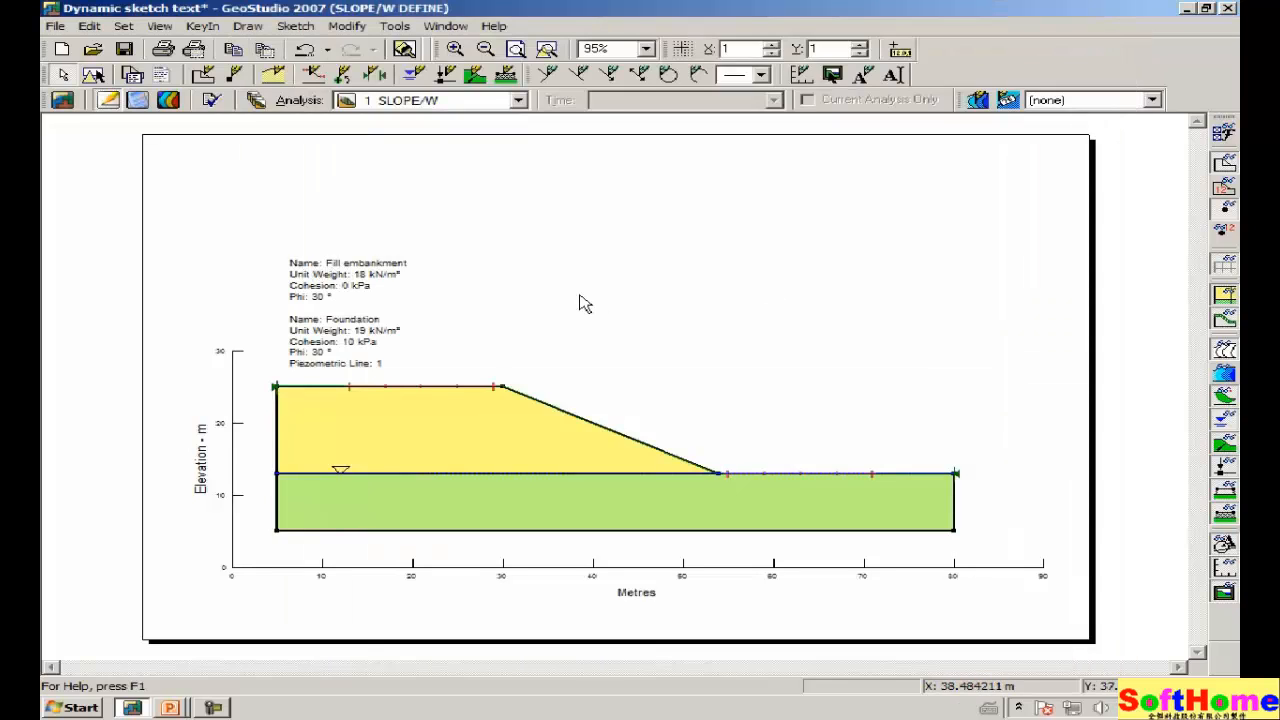
Set the Fill embankment cohesion to 10 kPa, then undo it back to 0 kPa.
left_click(203, 28)
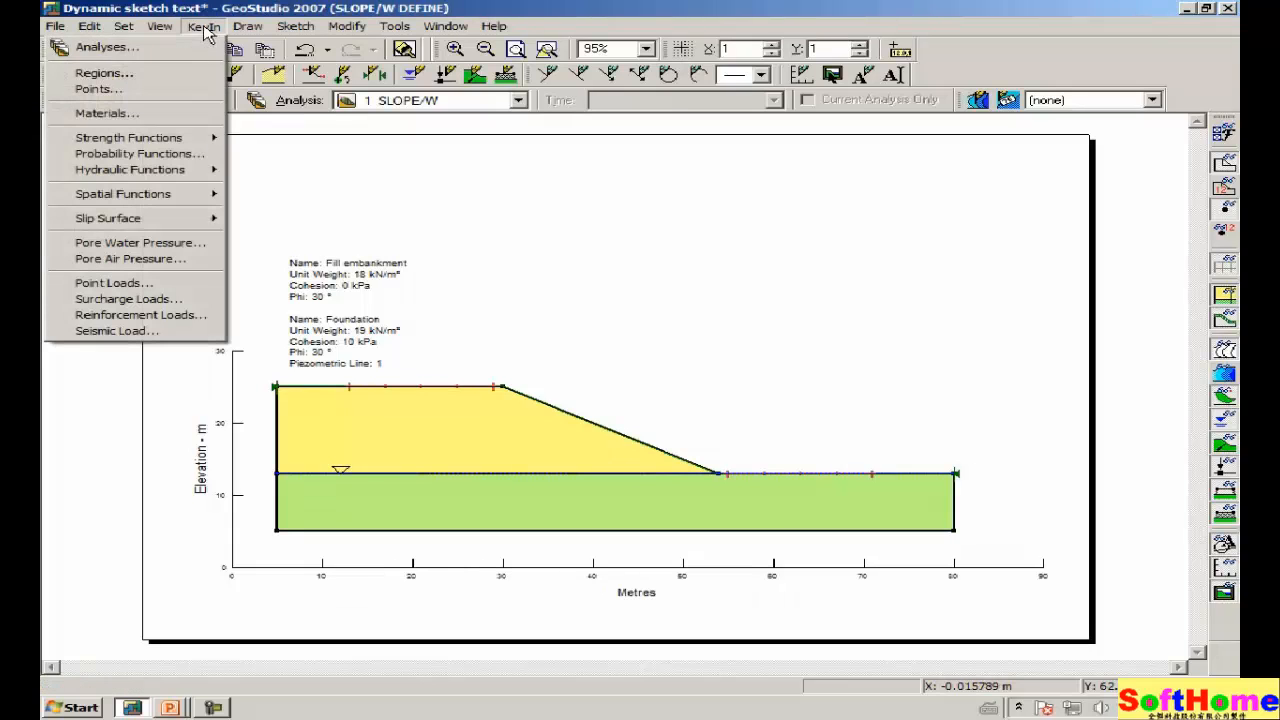
left_click(161, 114)
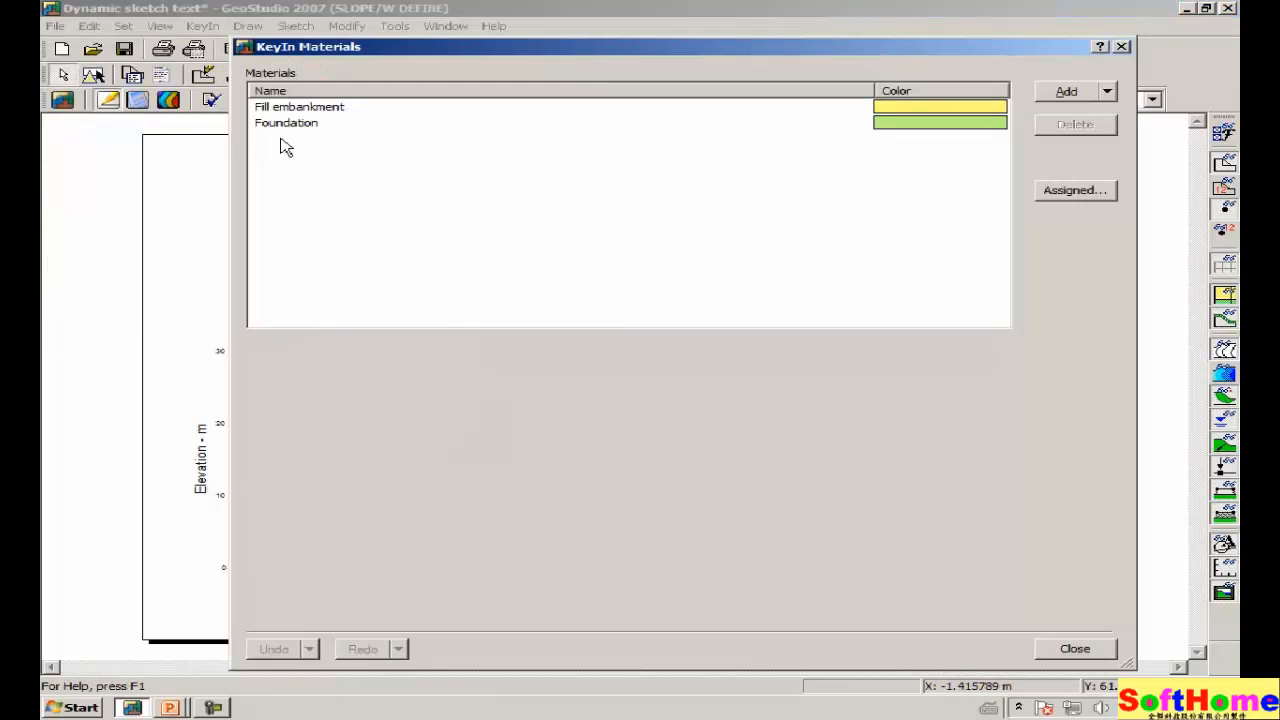
left_click(305, 110)
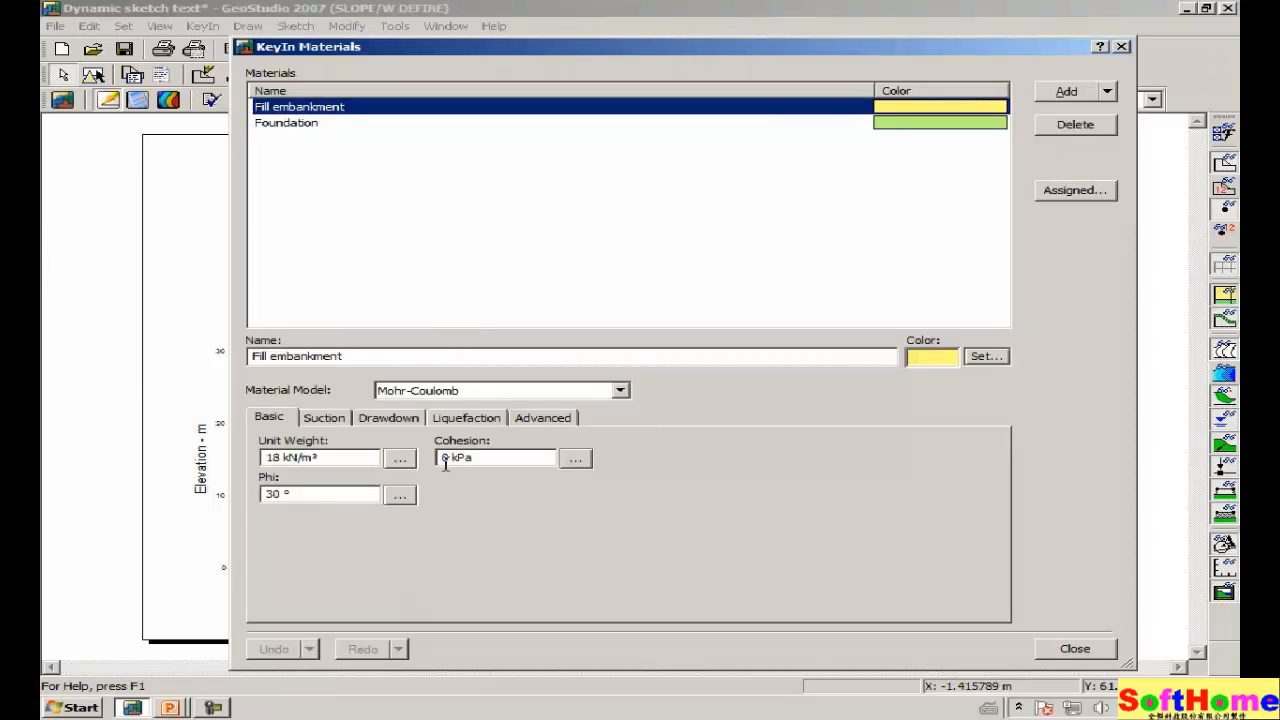
left_click(490, 457)
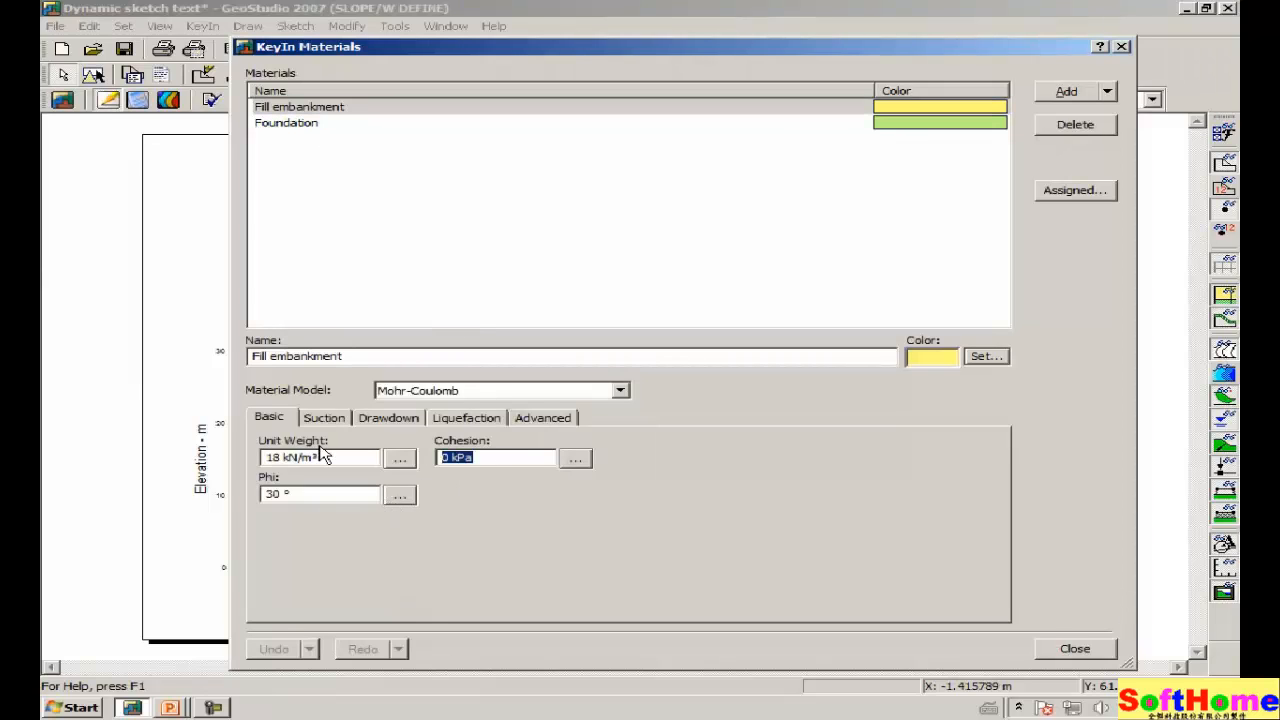
type("10")
key("Tab")
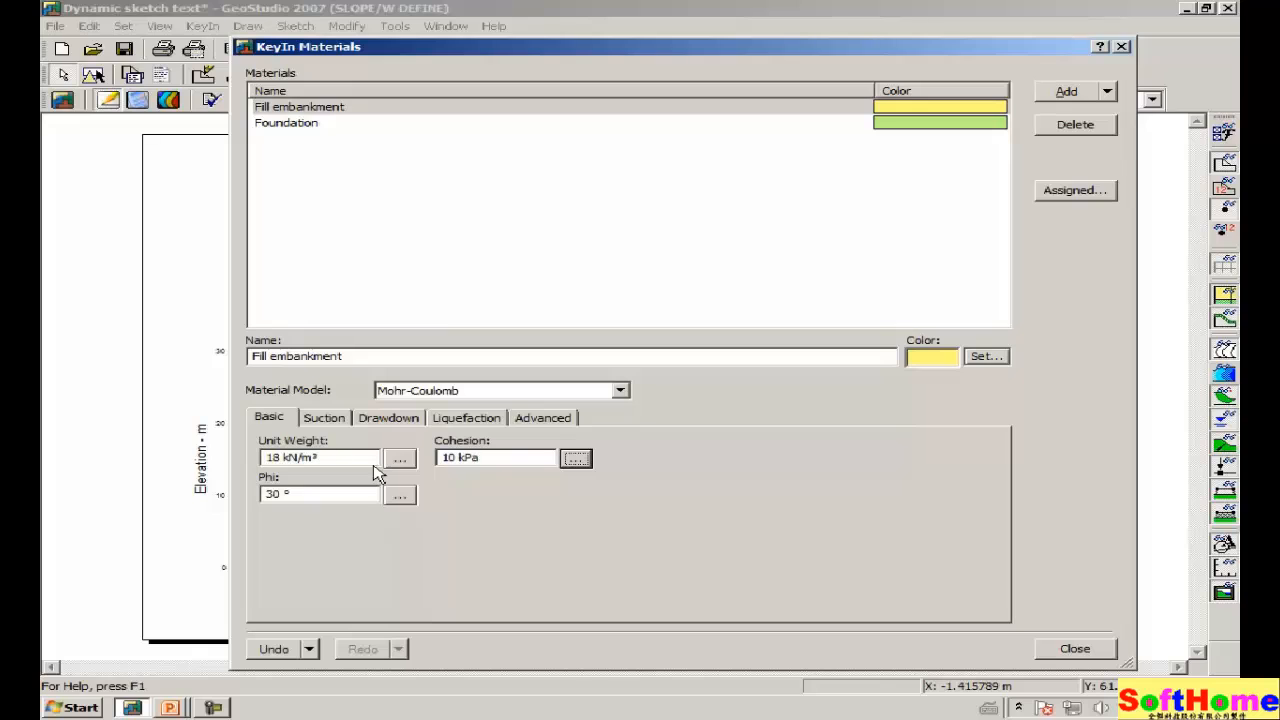
left_click(1074, 649)
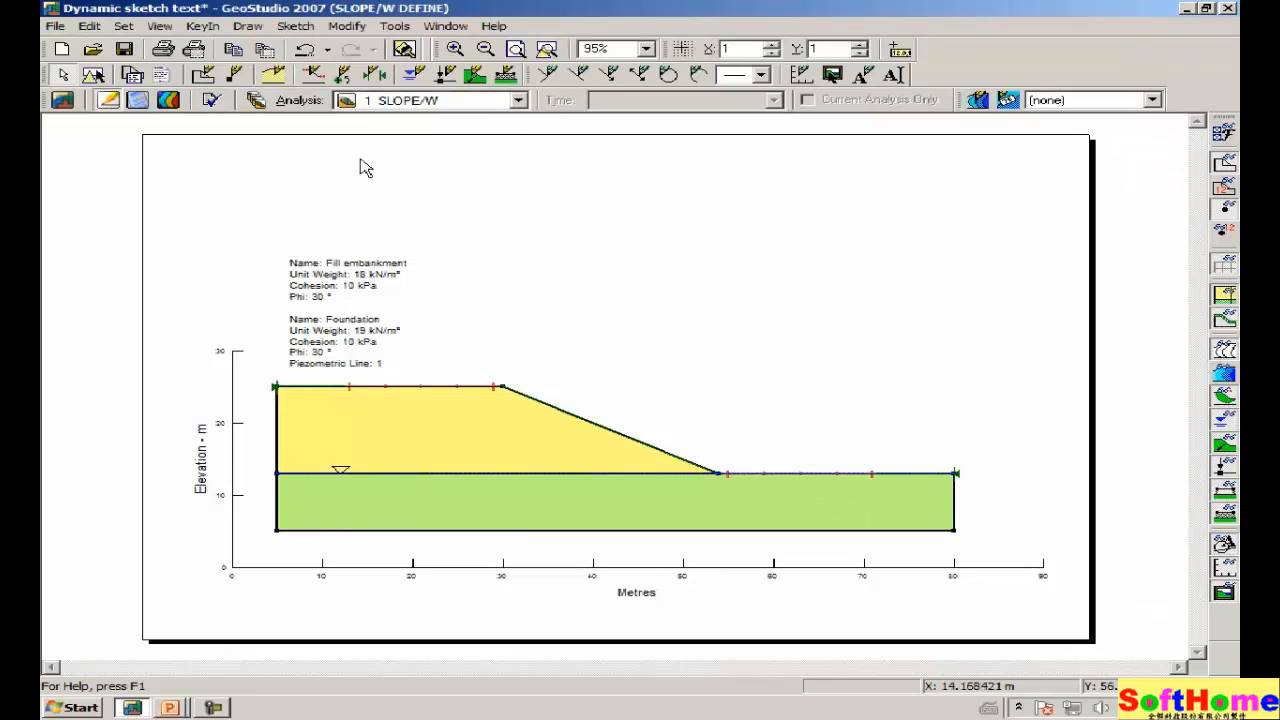
left_click(306, 54)
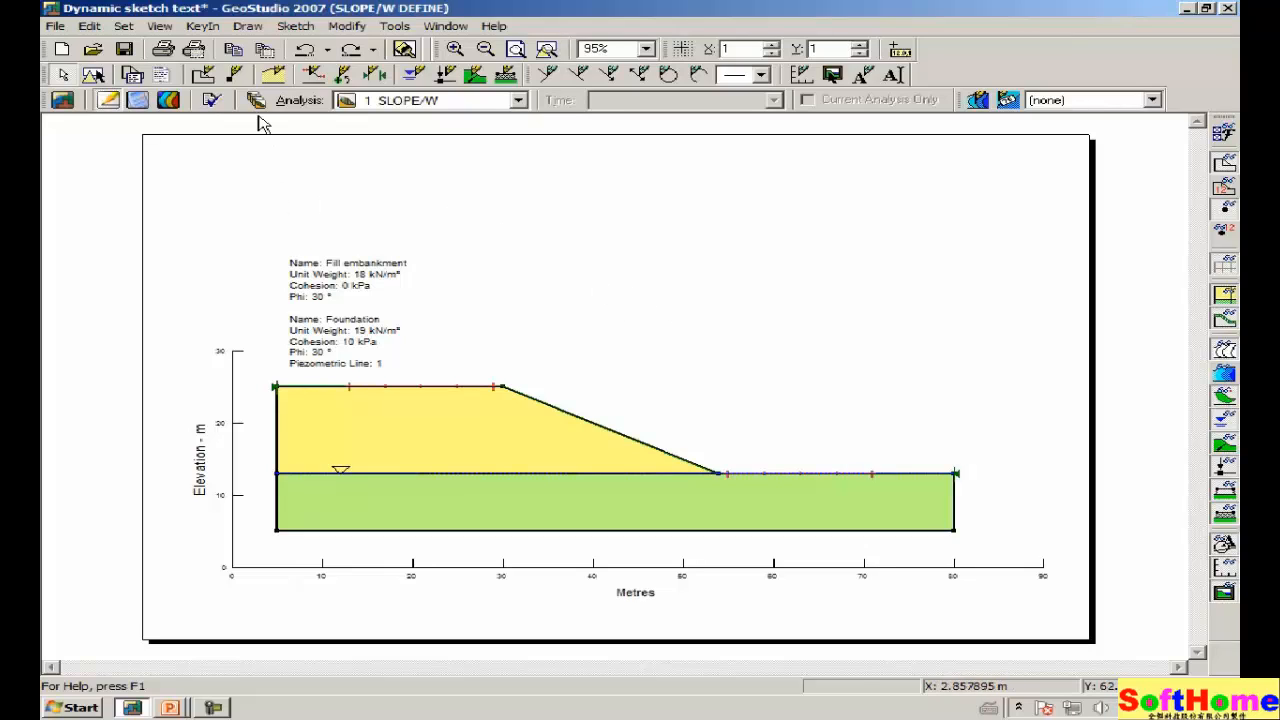
left_click(295, 27)
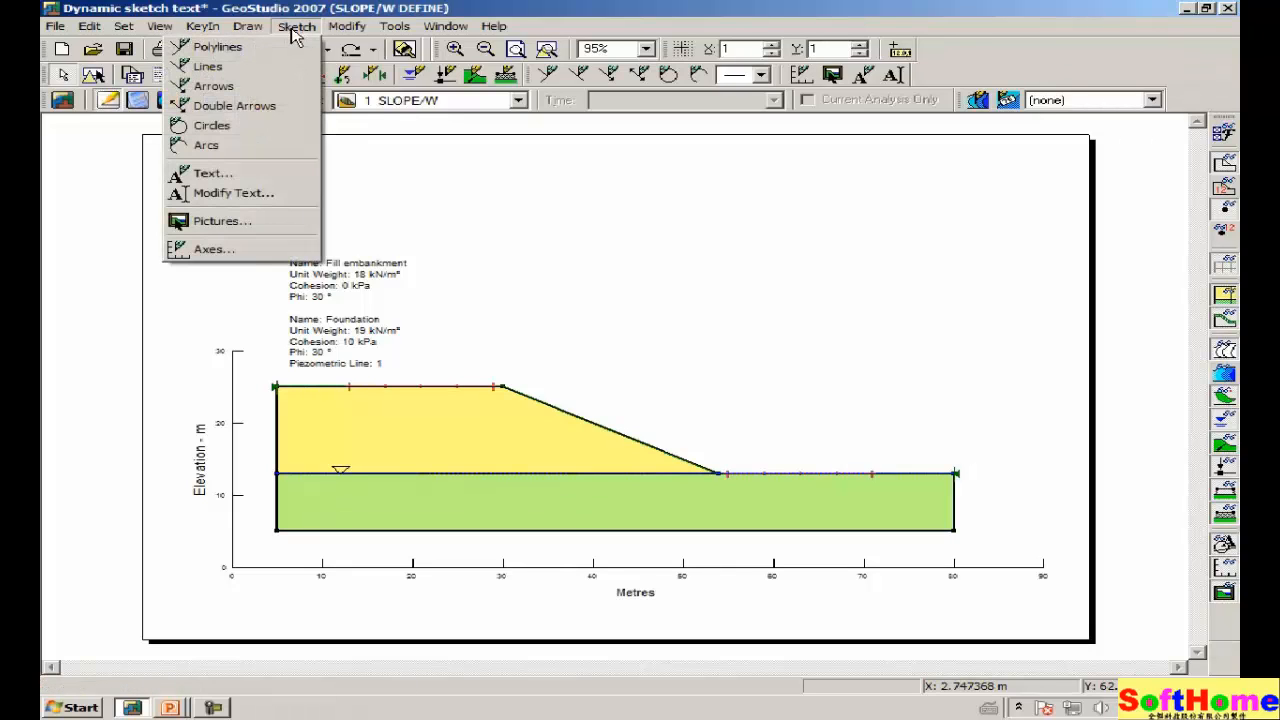
Add a second dynamic material-properties label shown as a table above the existing list.
left_click(251, 174)
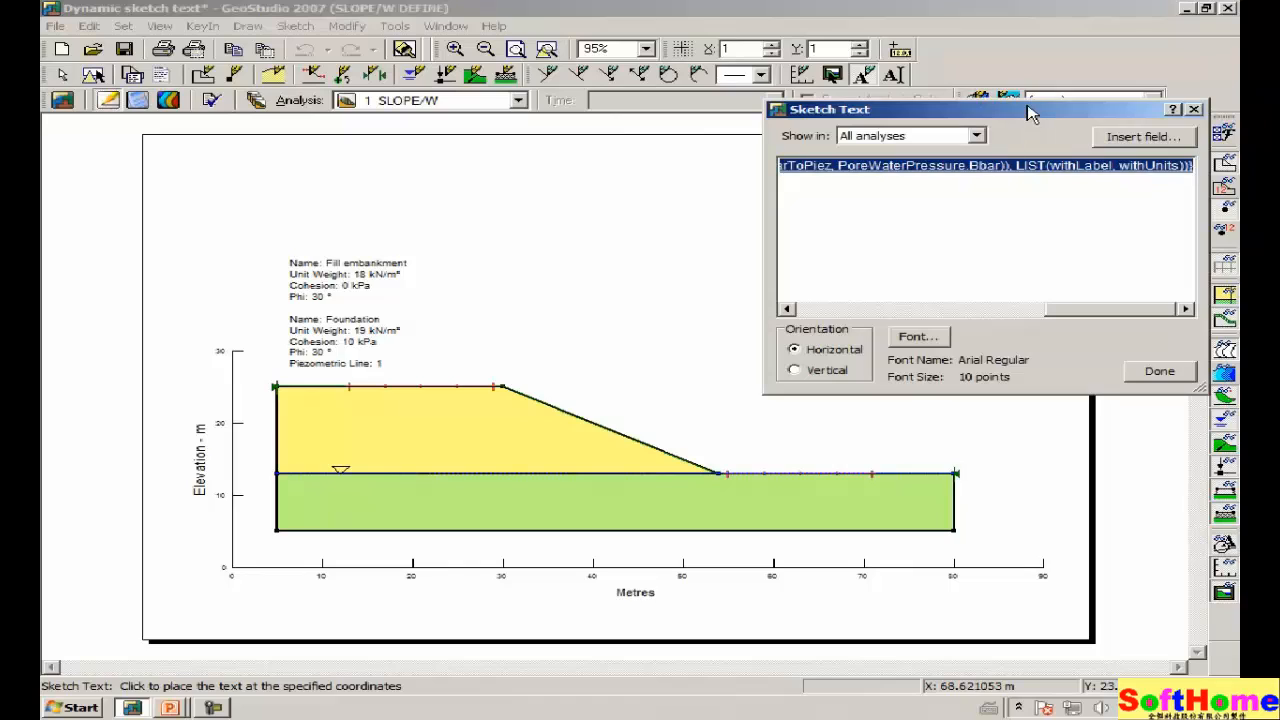
left_click_drag(1034, 110, 828, 125)
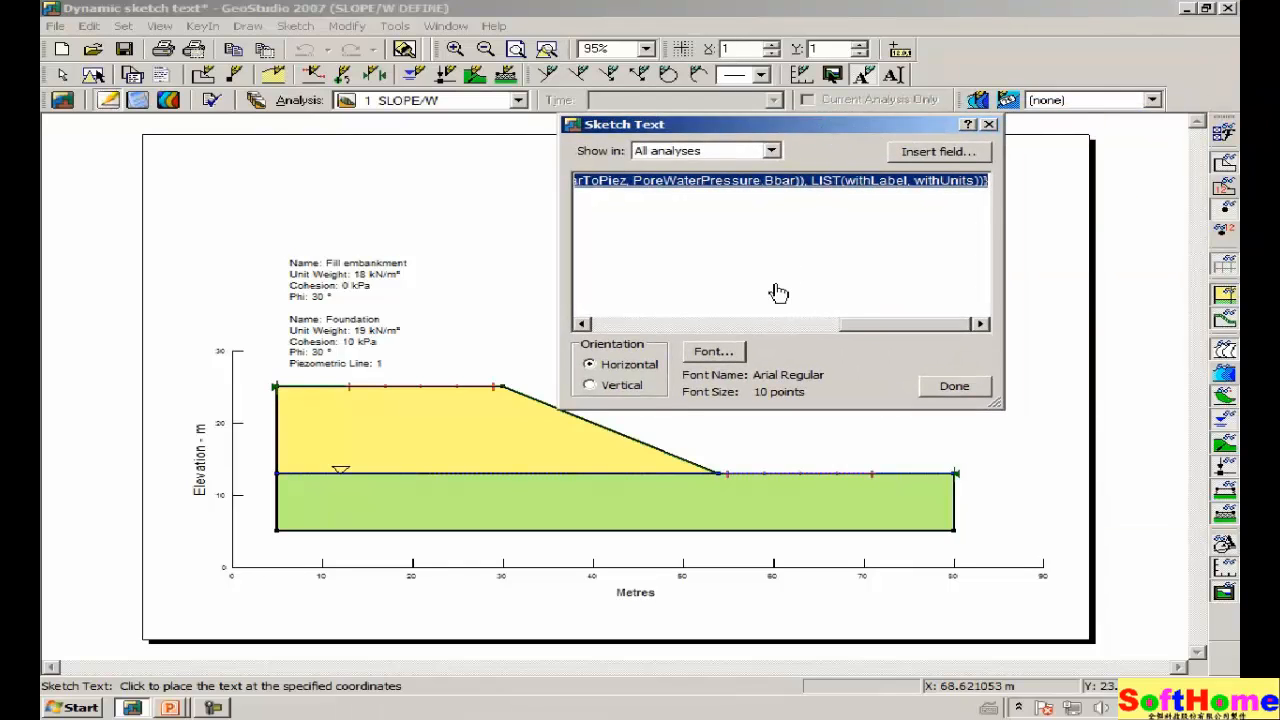
key("Delete")
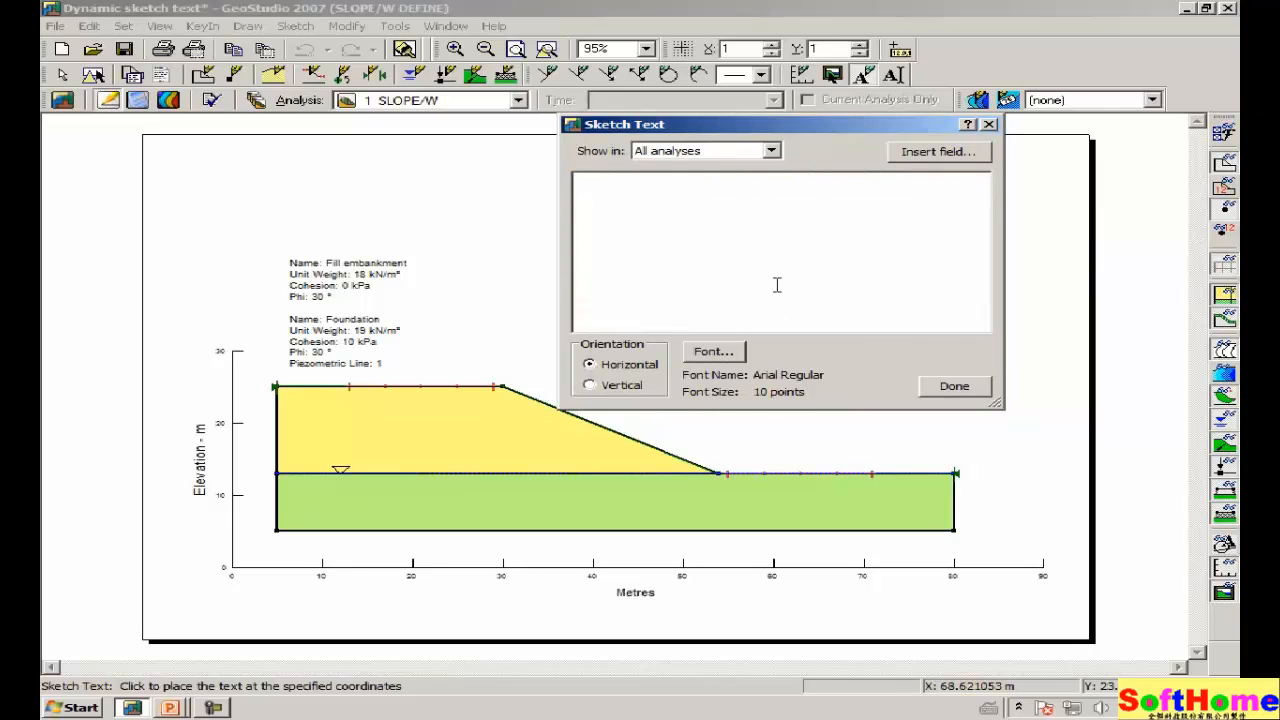
left_click(918, 152)
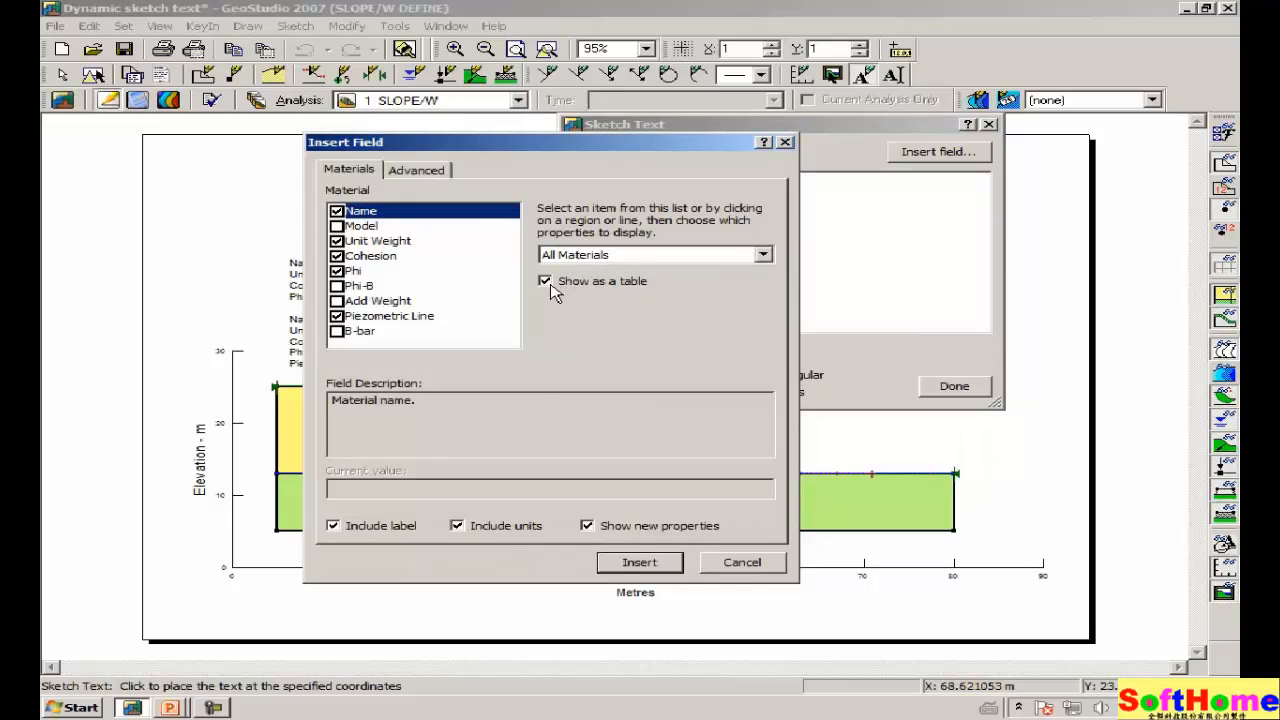
left_click(618, 563)
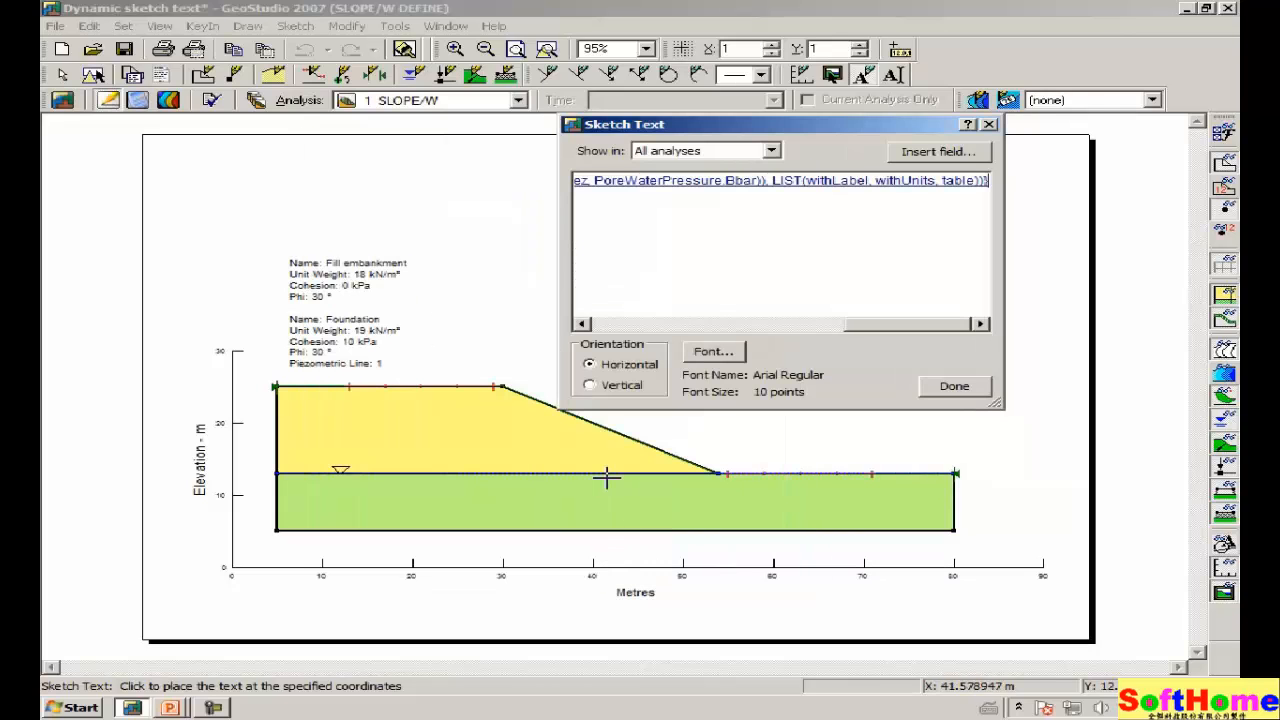
mouse_move(734, 126)
left_mouse_down()
mouse_move(575, 369)
mouse_move(536, 372)
left_mouse_up()
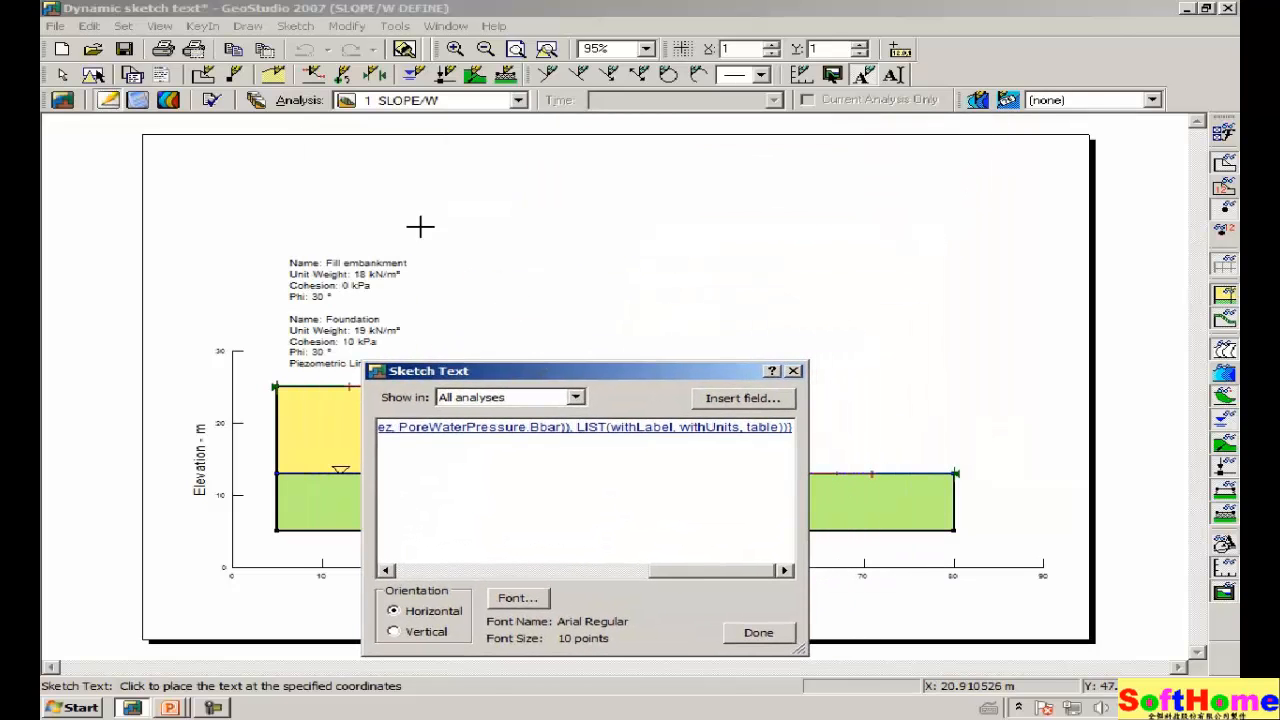
left_click(307, 245)
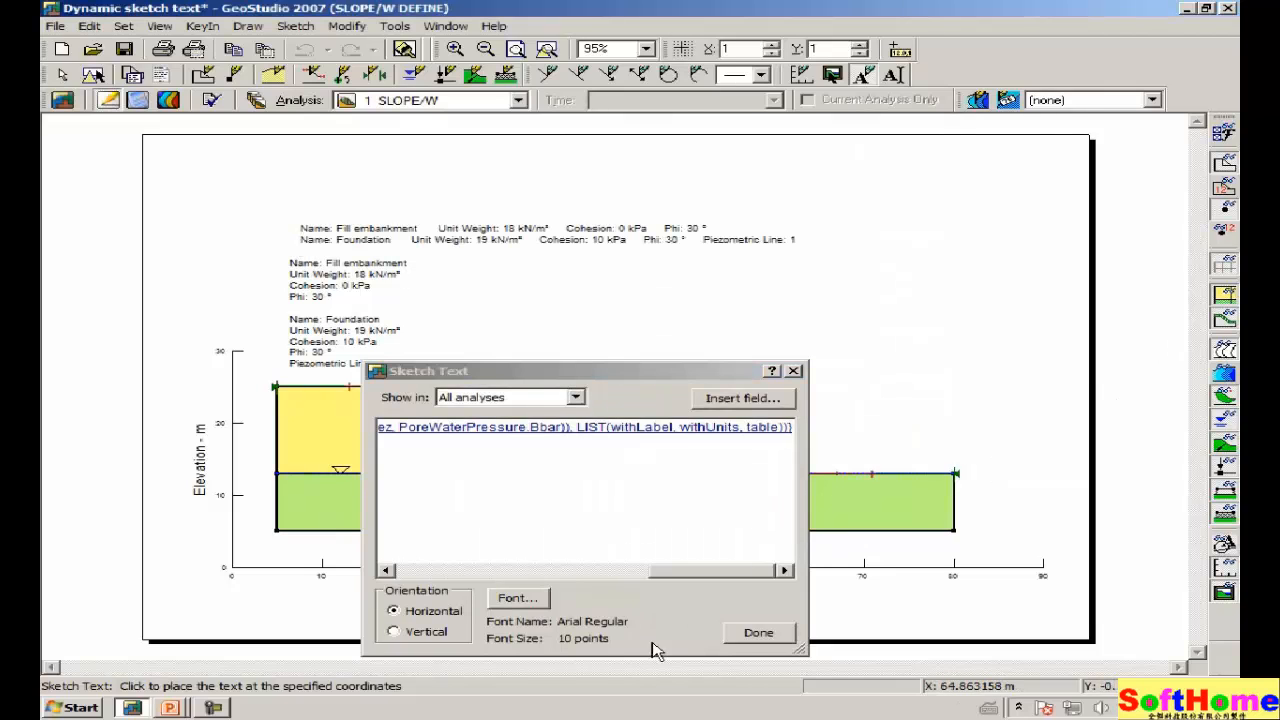
left_click(755, 637)
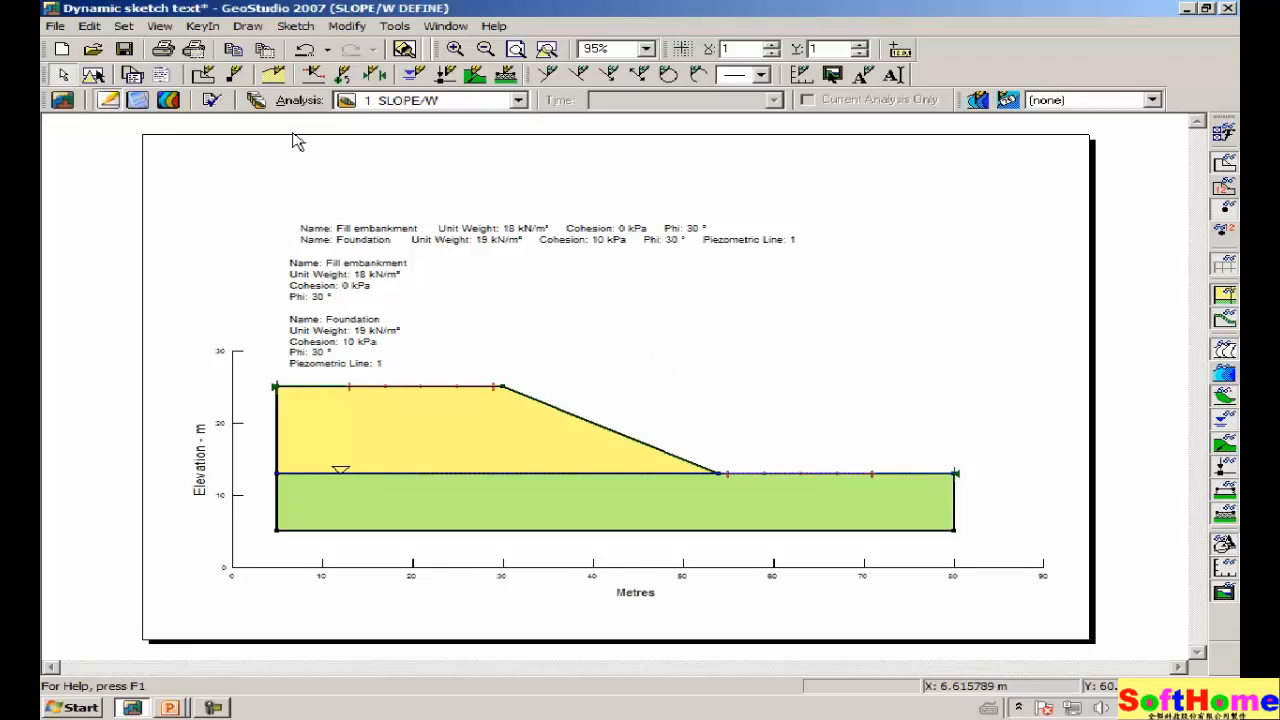
Move the table-form material label, then undo twice to remove it entirely.
left_click(347, 27)
left_click(345, 47)
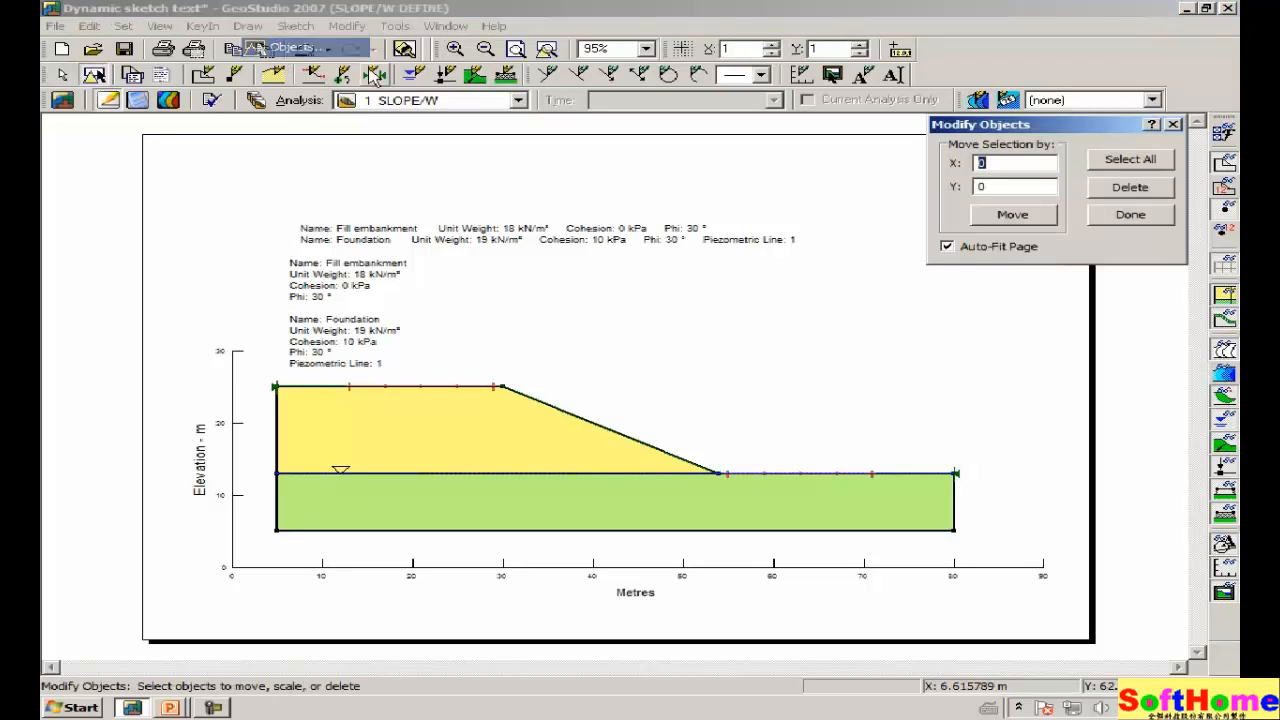
left_click_drag(703, 336, 665, 350)
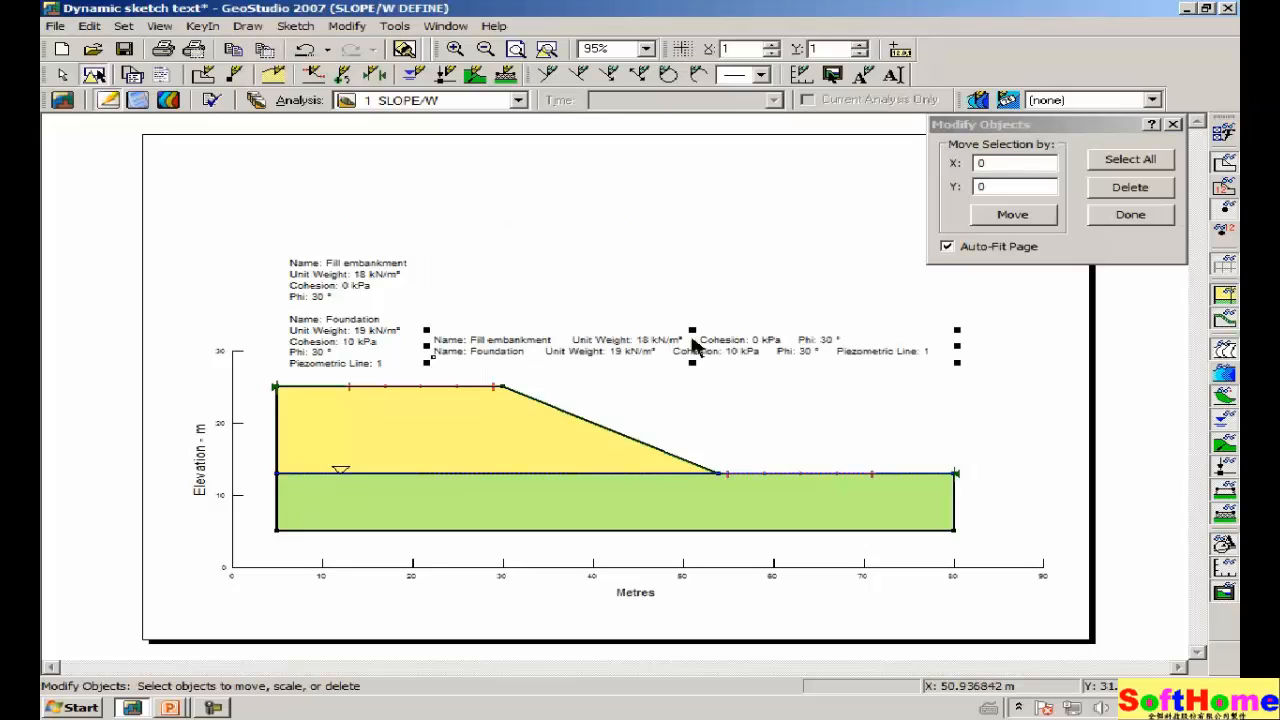
left_click(1130, 215)
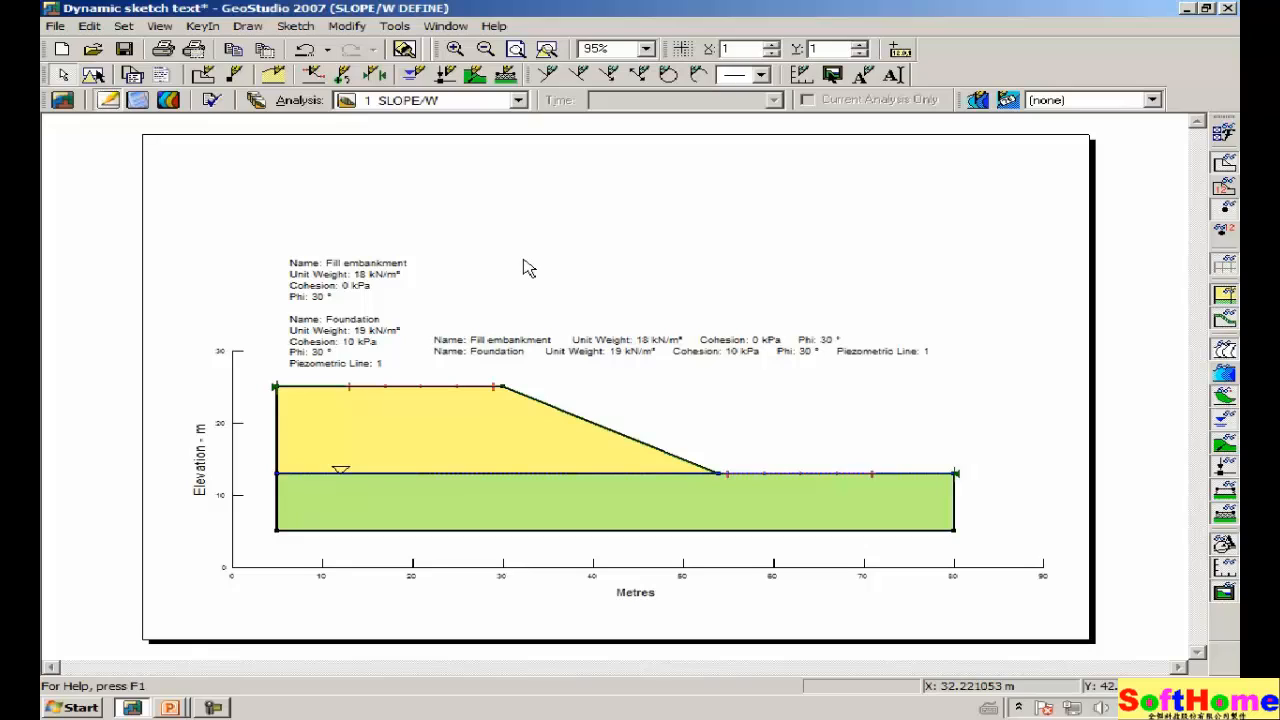
left_click(305, 55)
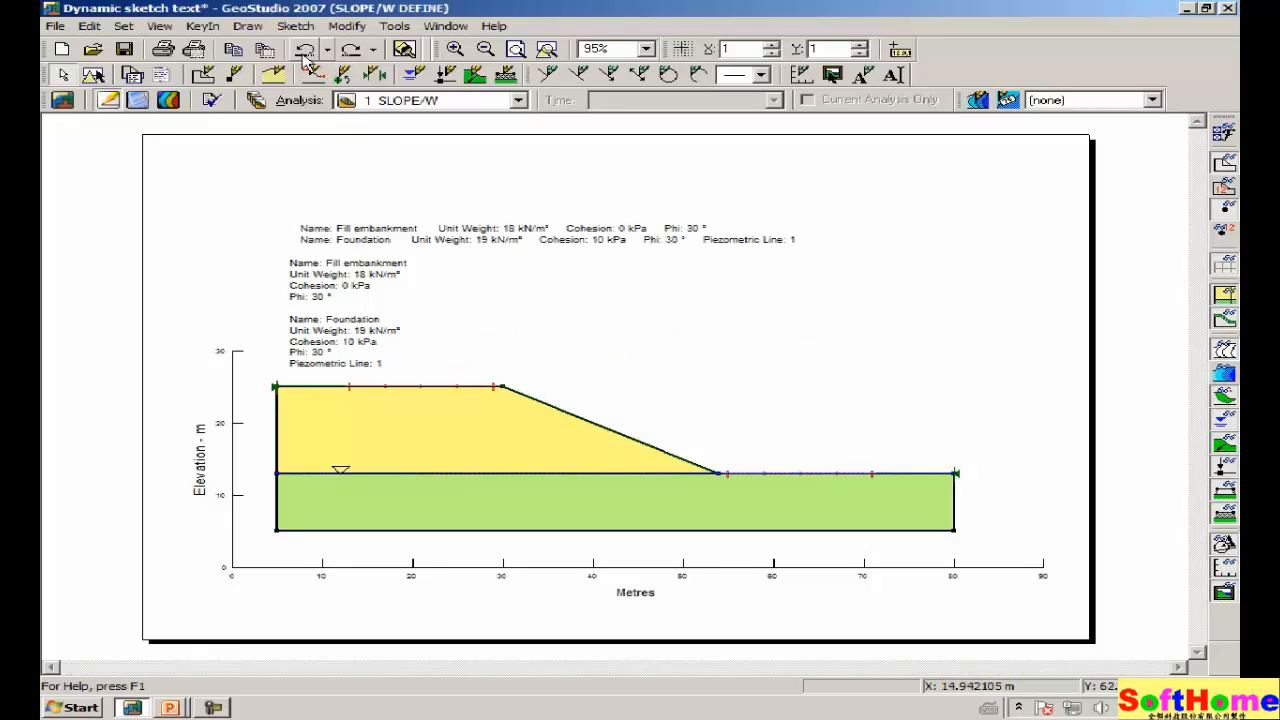
left_click(305, 55)
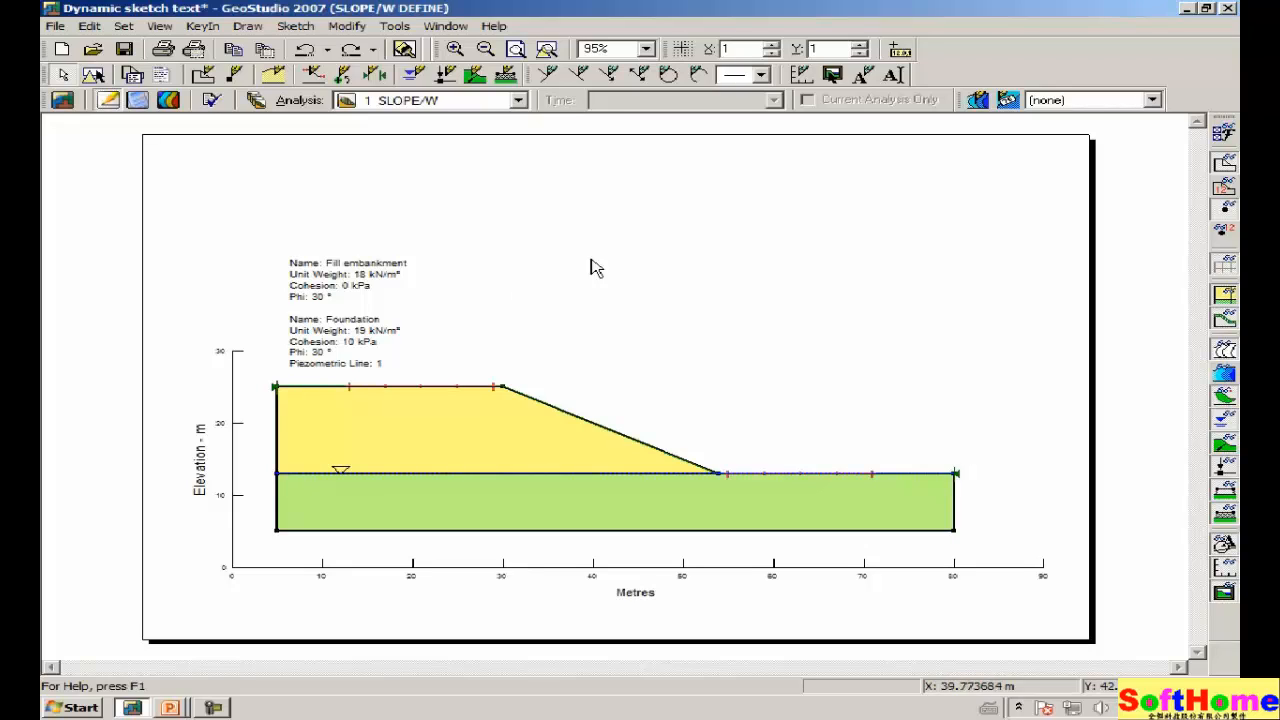
left_click(160, 26)
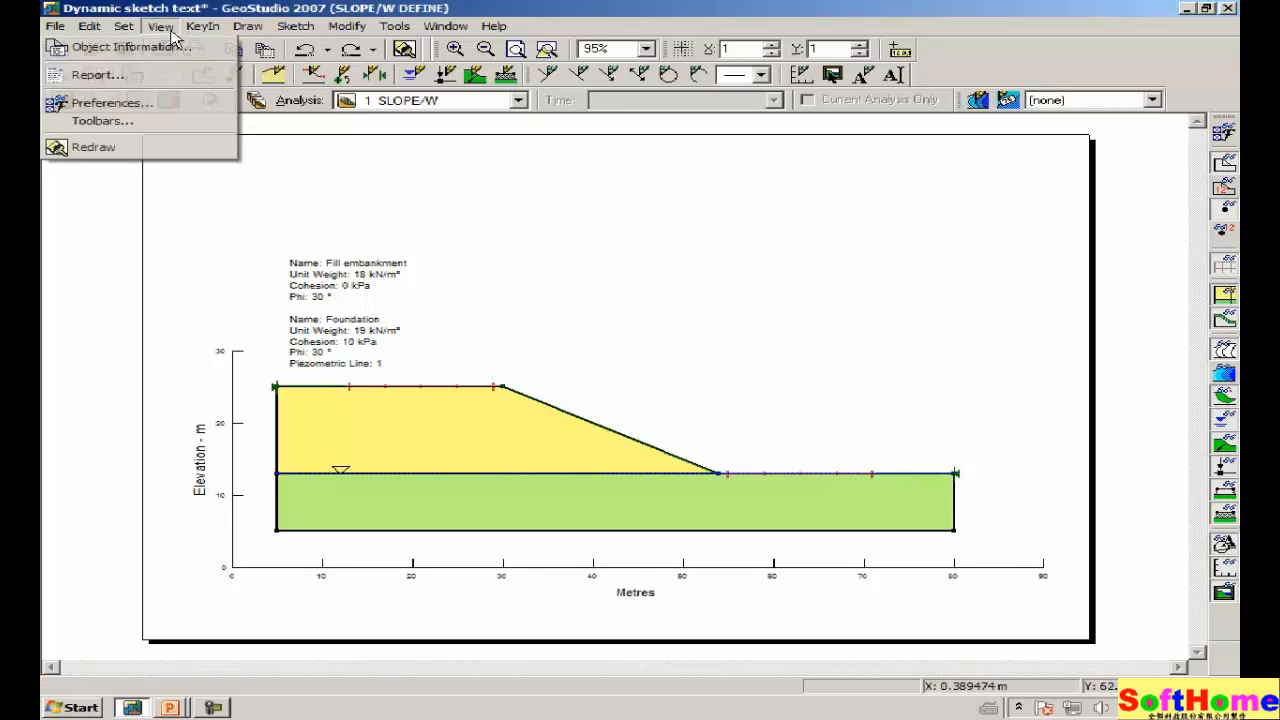
left_click(157, 104)
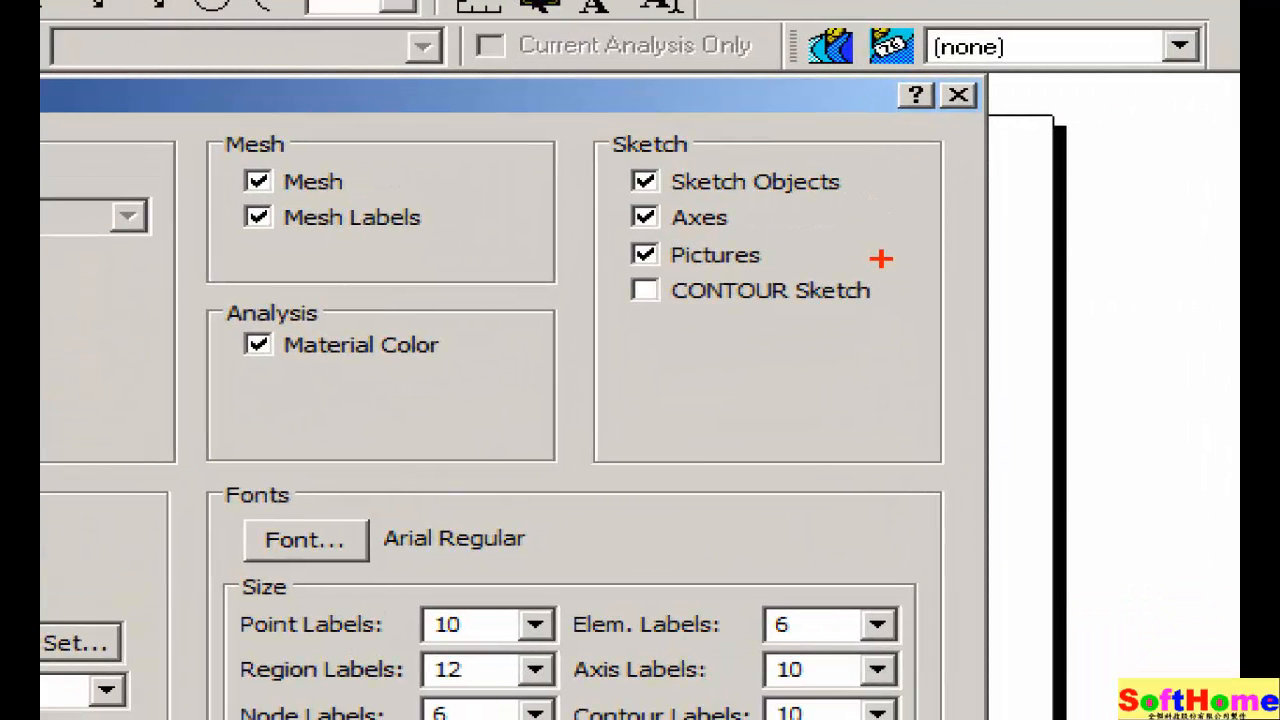
left_click_drag(620, 327, 888, 314)
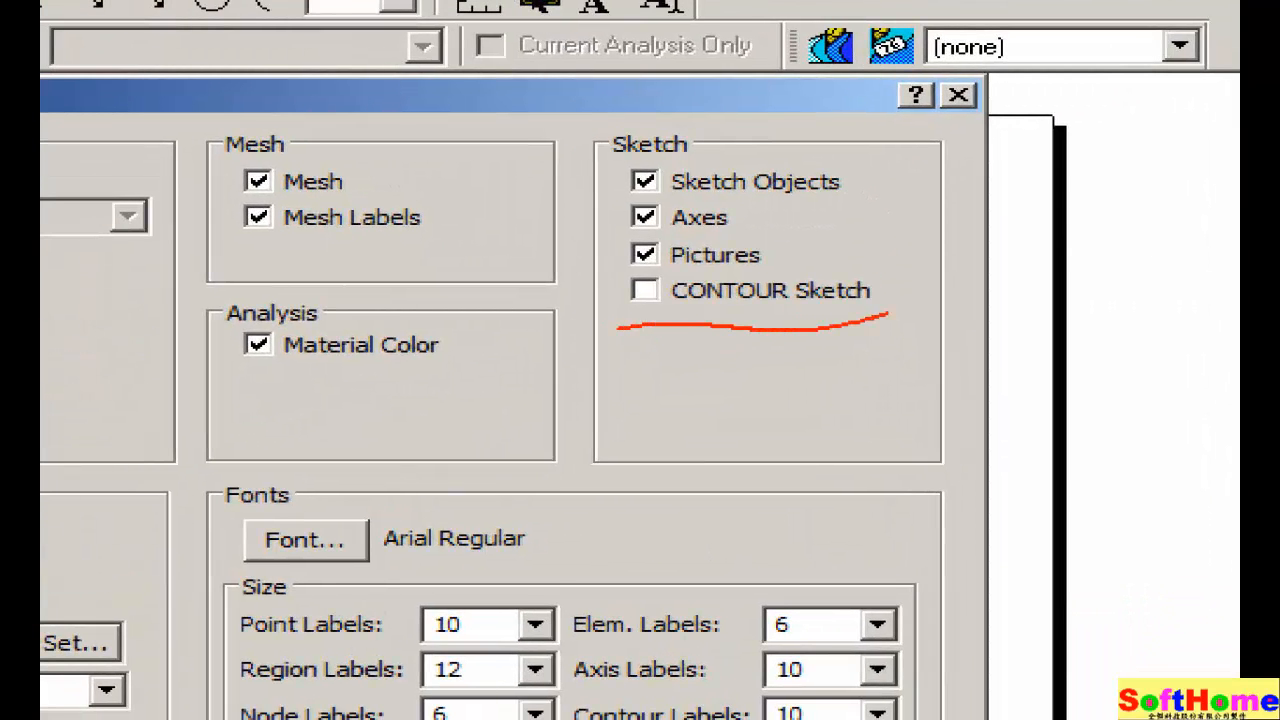
mouse_move(832, 268)
left_mouse_down()
mouse_move(608, 266)
mouse_move(602, 322)
left_mouse_up()
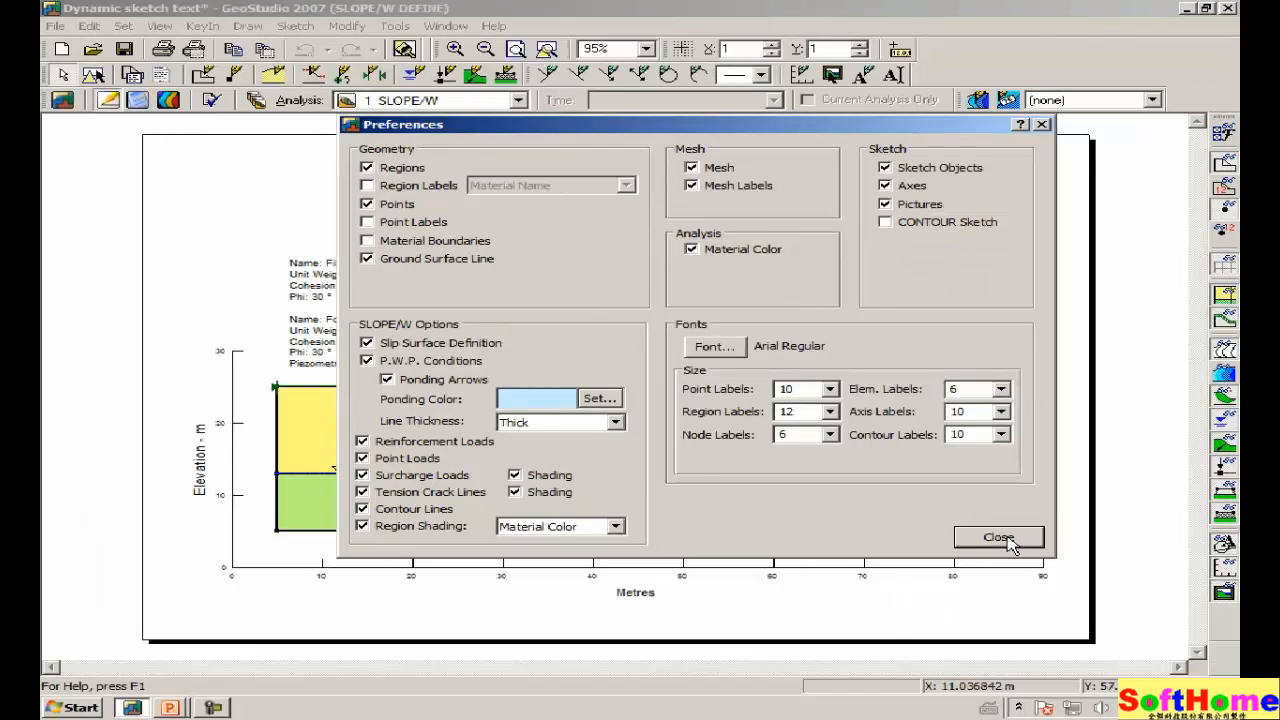
left_click(1000, 538)
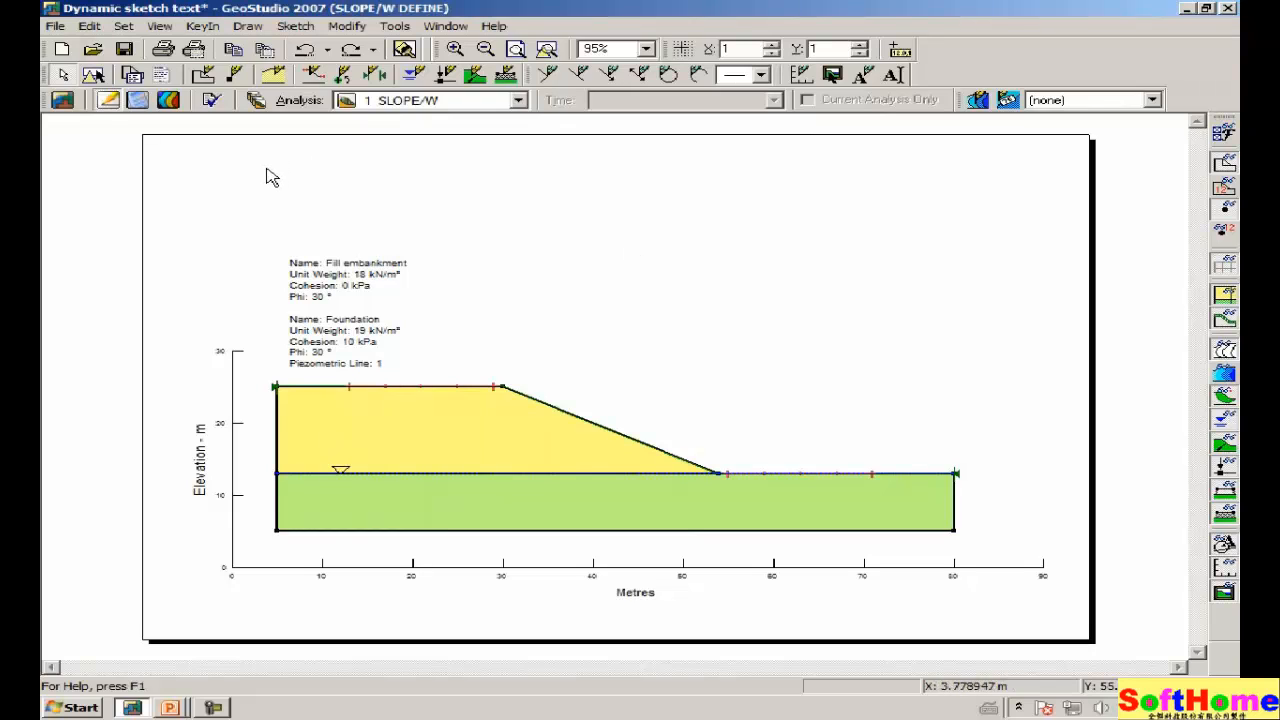
Show the CONTOUR safety map with factor of safety 0.948, leaving DEFINE Sketch display off.
left_click(170, 100)
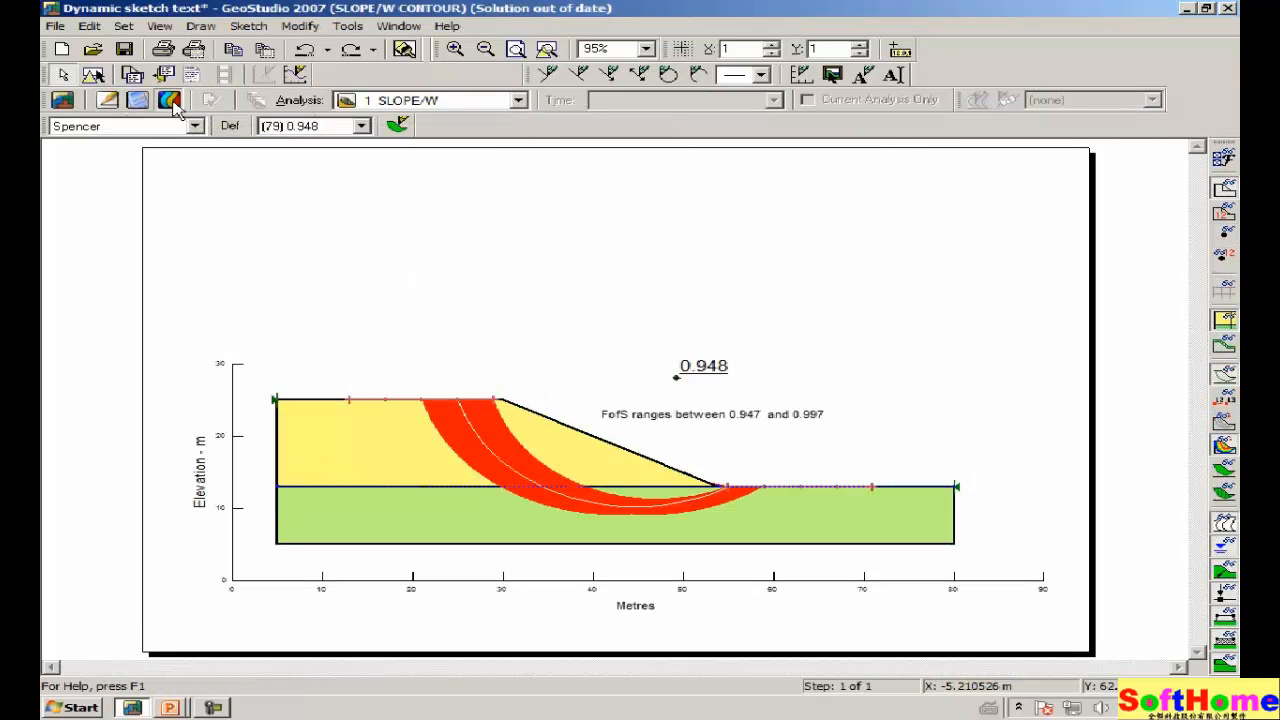
left_click(1224, 160)
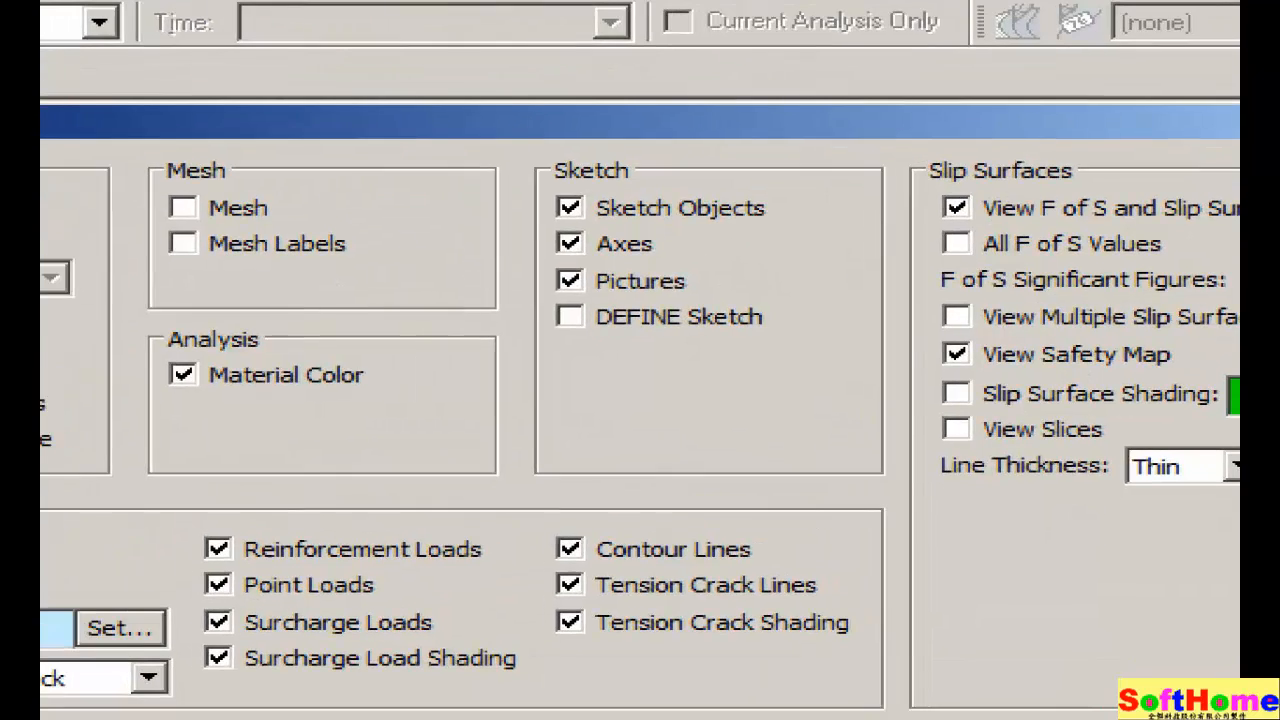
mouse_move(585, 371)
left_mouse_down()
mouse_move(776, 358)
mouse_move(794, 299)
mouse_move(652, 297)
left_mouse_up()
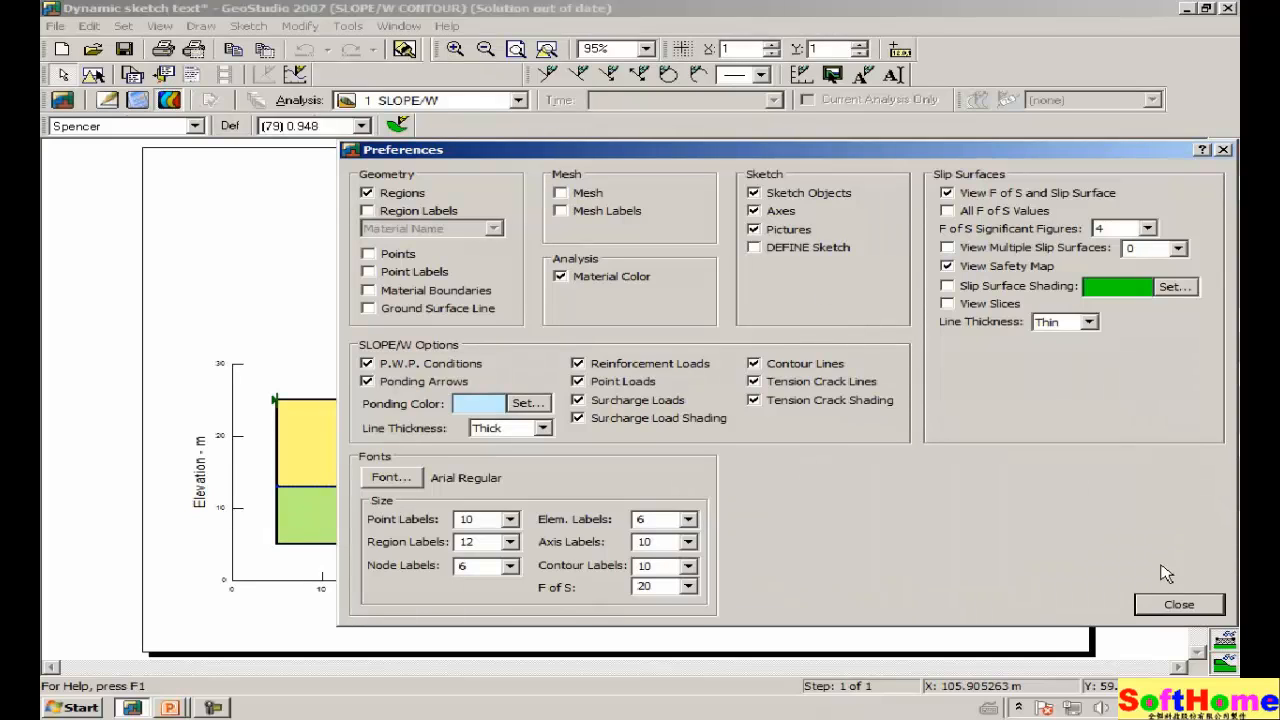
left_click(1170, 606)
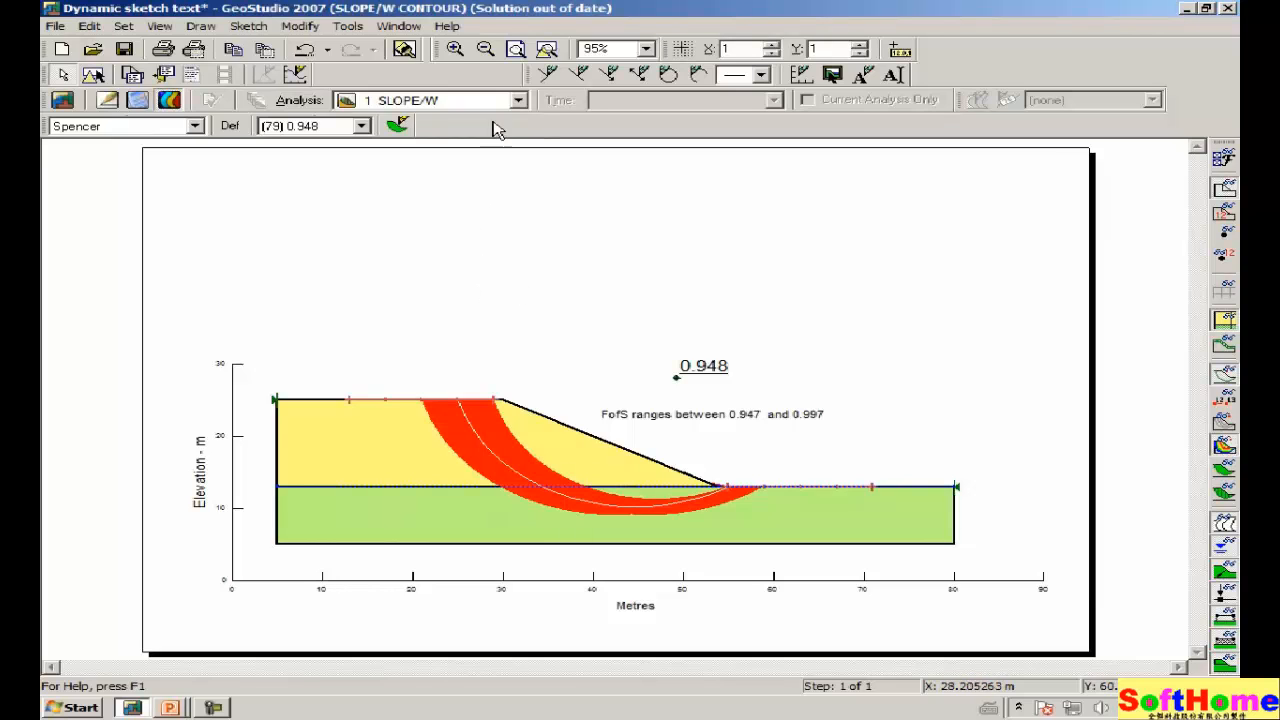
left_click(455, 50)
left_click_drag(516, 292, 903, 495)
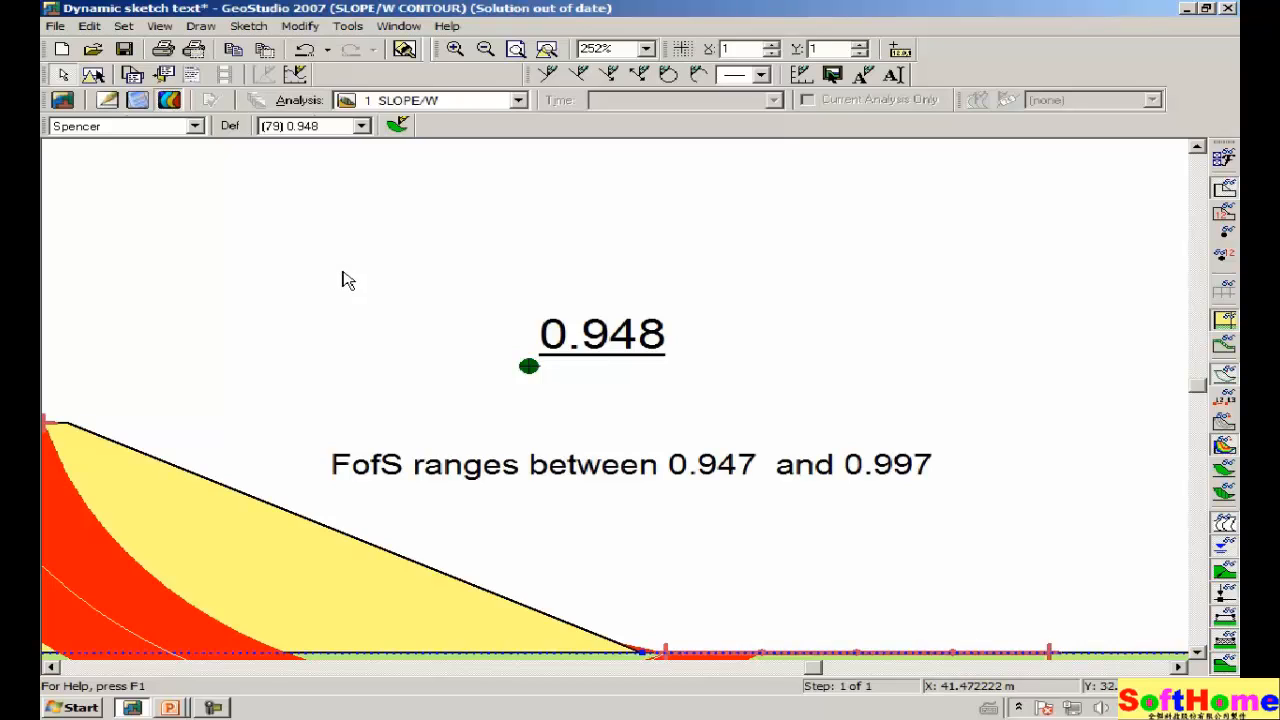
left_click(546, 51)
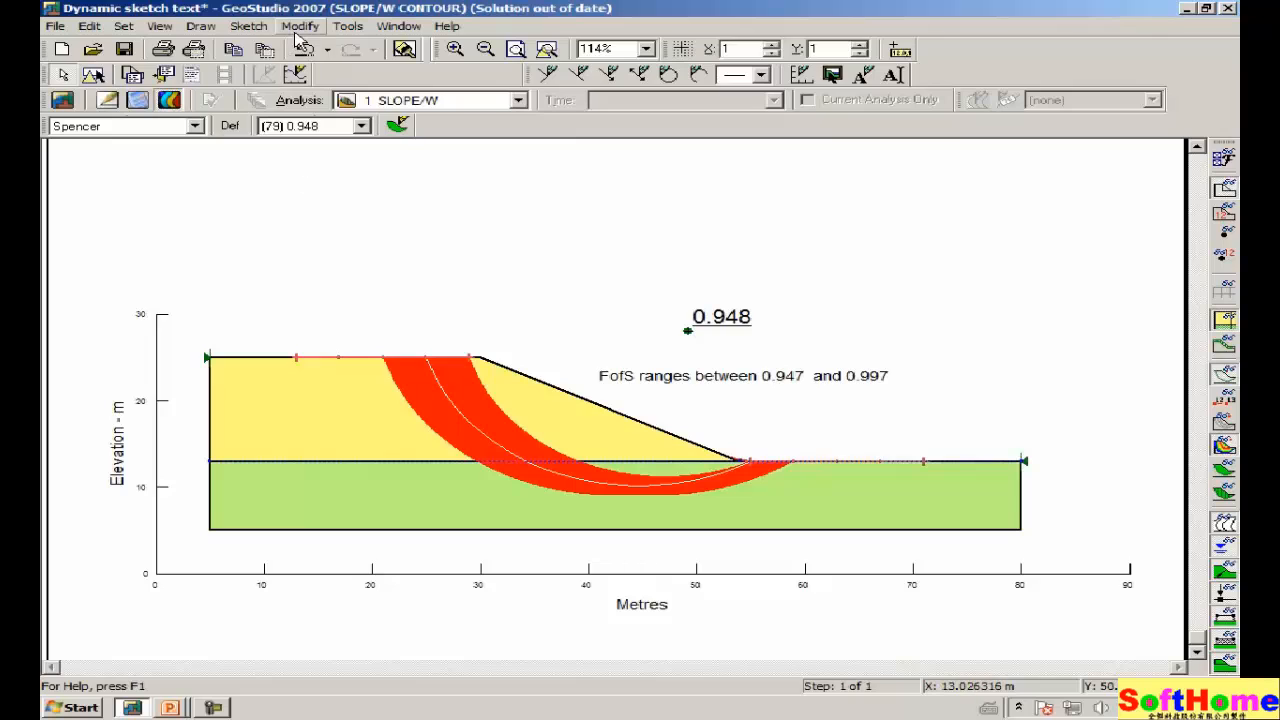
Delete the 'FofS ranges between 0.947 and 0.997' label from the results page.
left_click(291, 76)
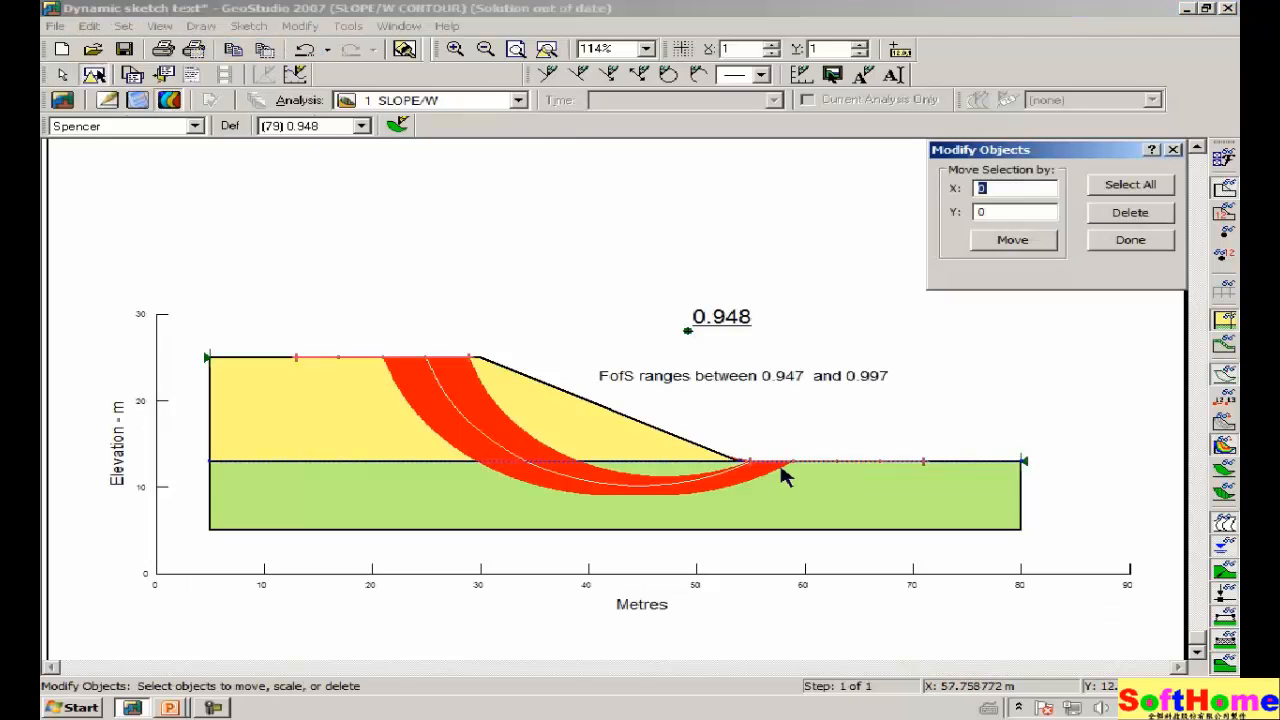
left_click(766, 376)
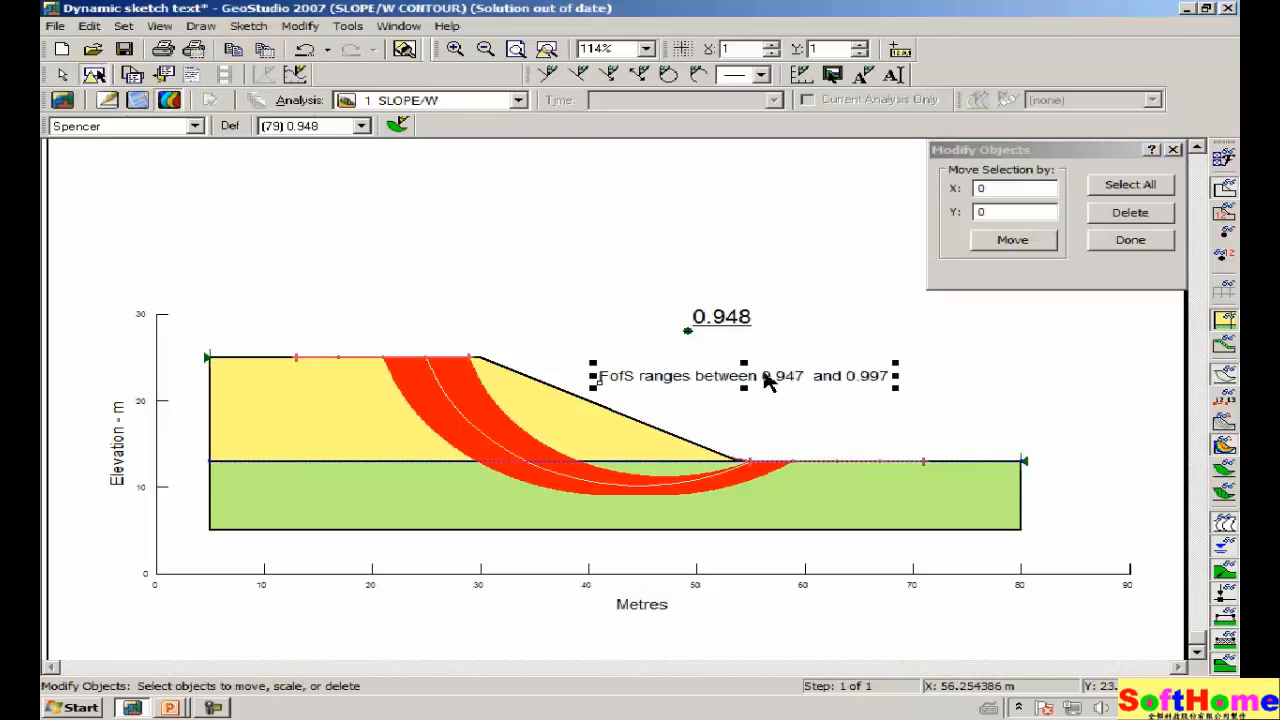
left_click(1112, 216)
left_click(1095, 245)
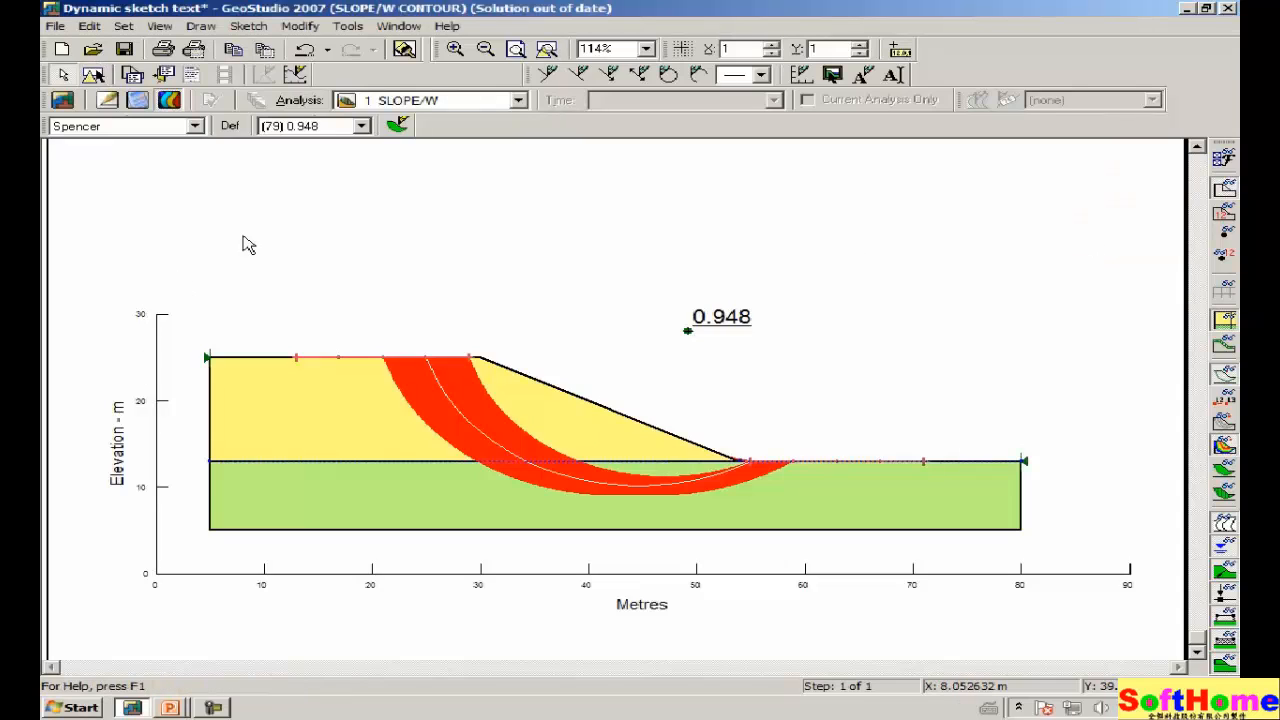
left_click(249, 26)
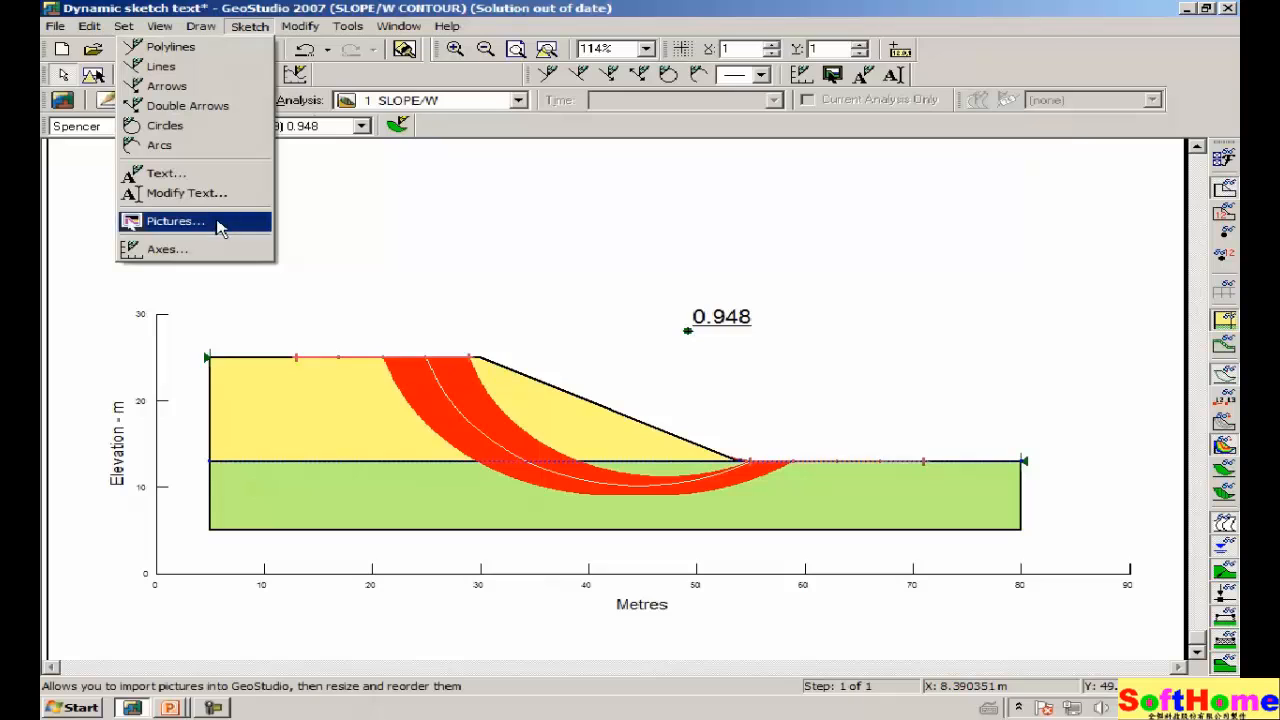
Start a new sketch text with an empty box and view the Advanced field categories.
left_click(228, 183)
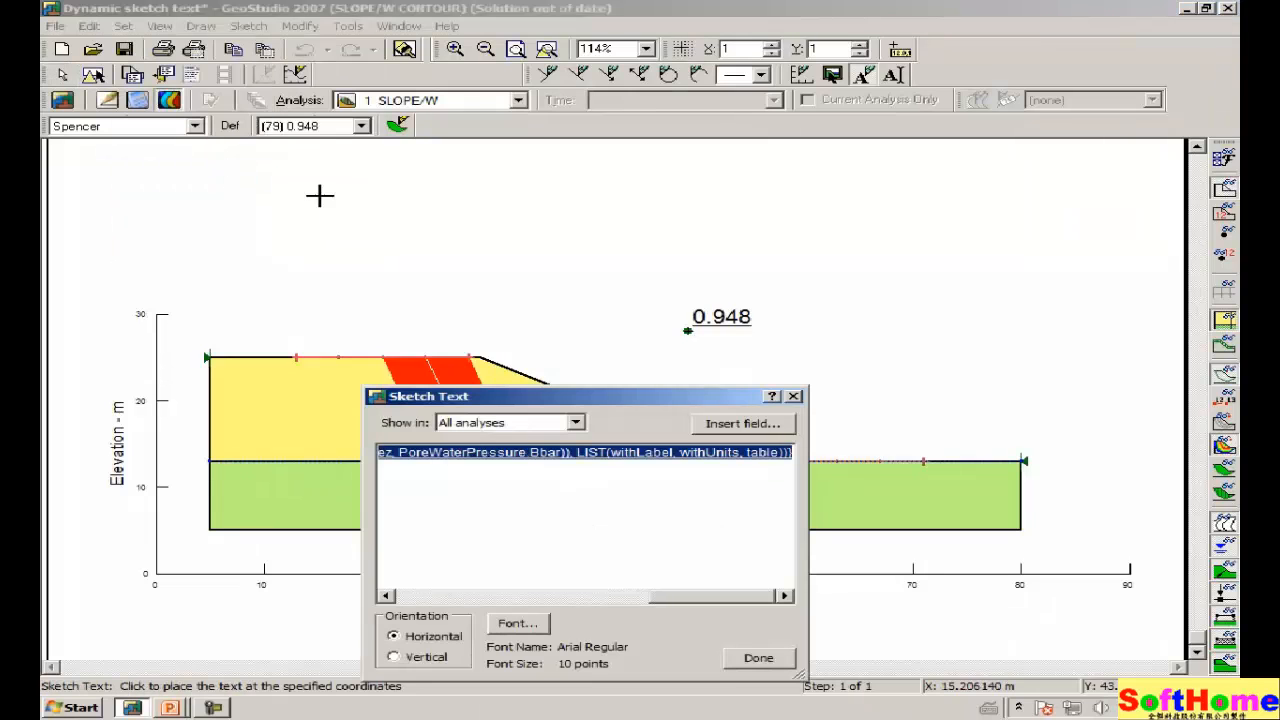
mouse_move(557, 397)
left_mouse_down()
mouse_move(507, 345)
mouse_move(405, 283)
left_mouse_up()
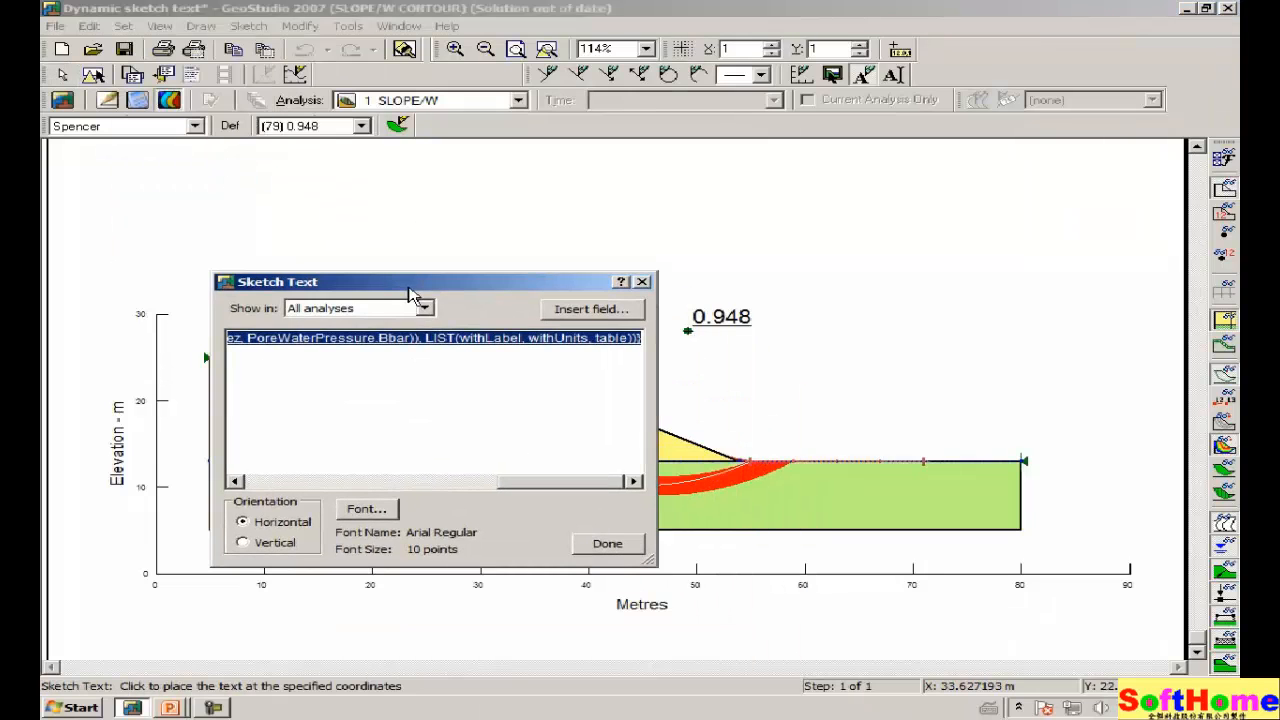
key("Delete")
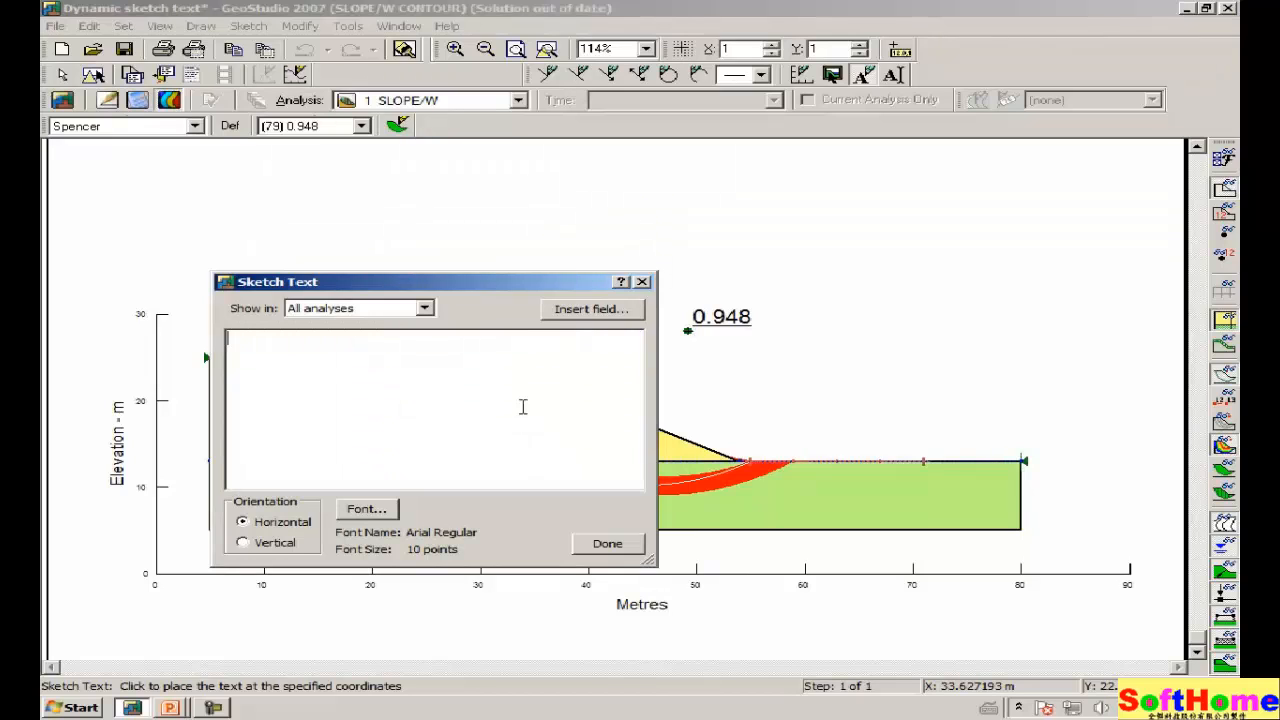
left_click(570, 312)
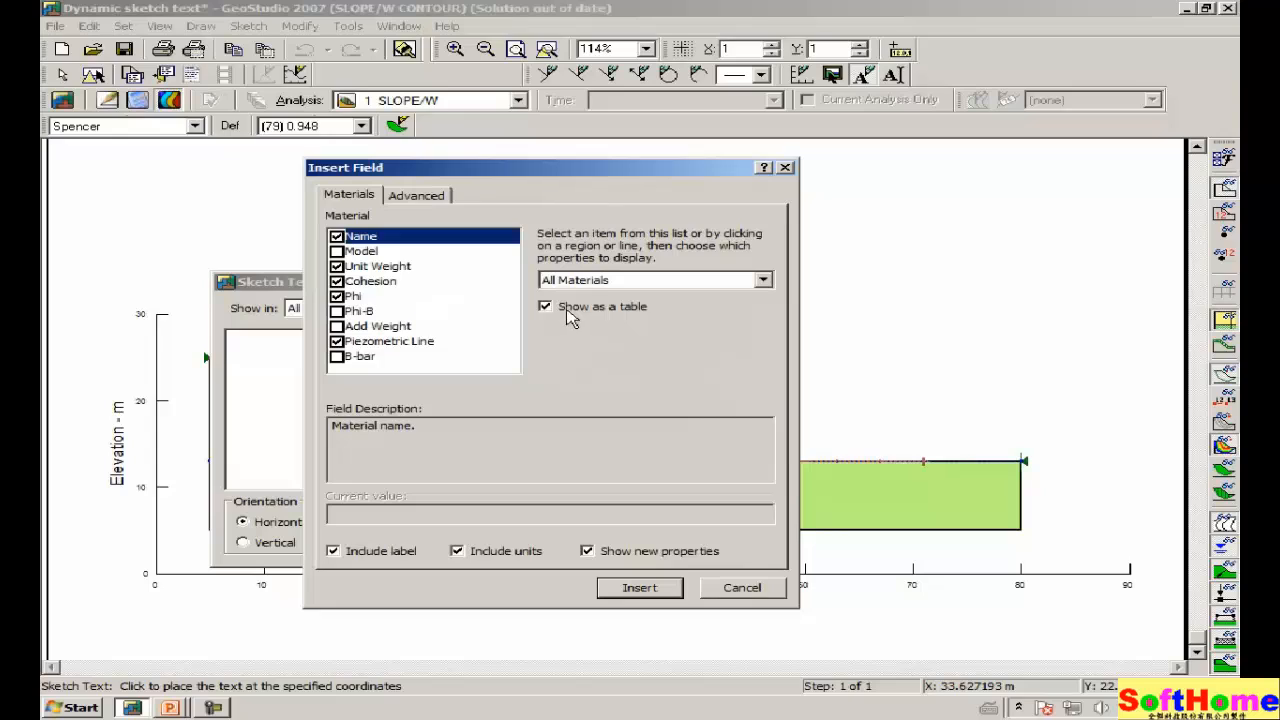
left_click(416, 196)
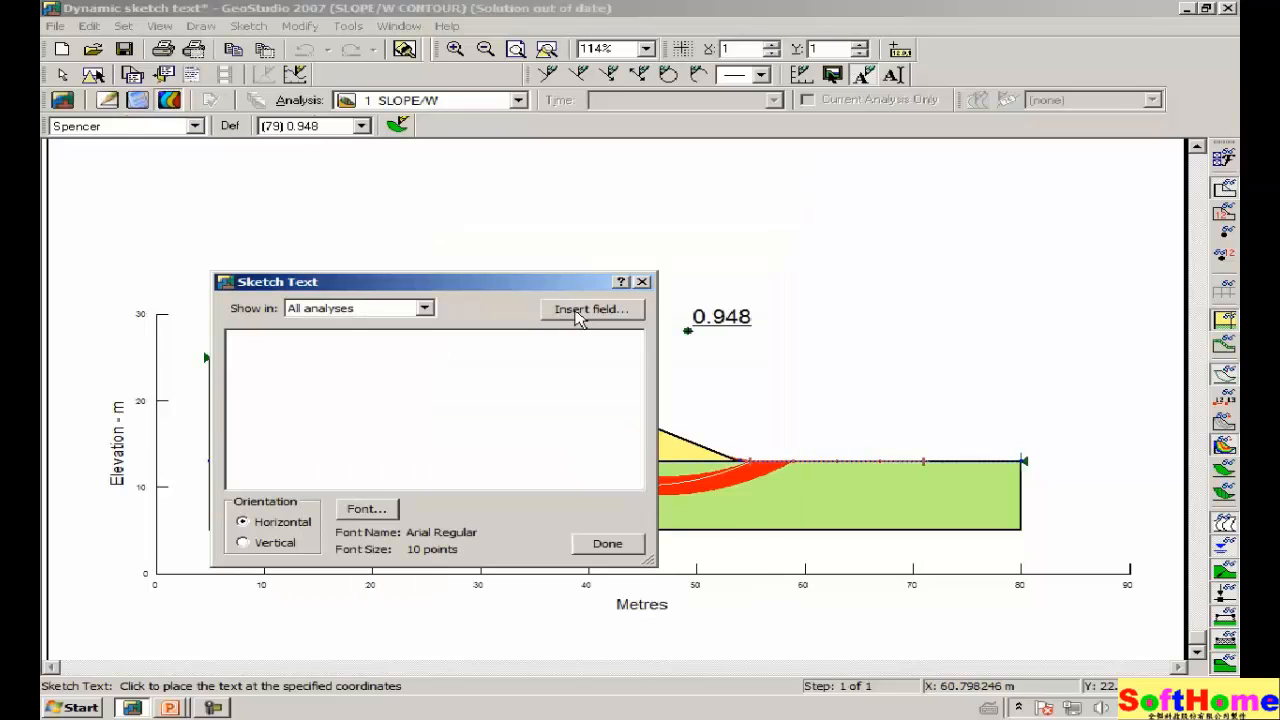
Insert the Safety Map Max. level field ({CurrentResultSet.SafetyMap.MaxLevel}) into the sketch text without its label.
left_click(578, 312)
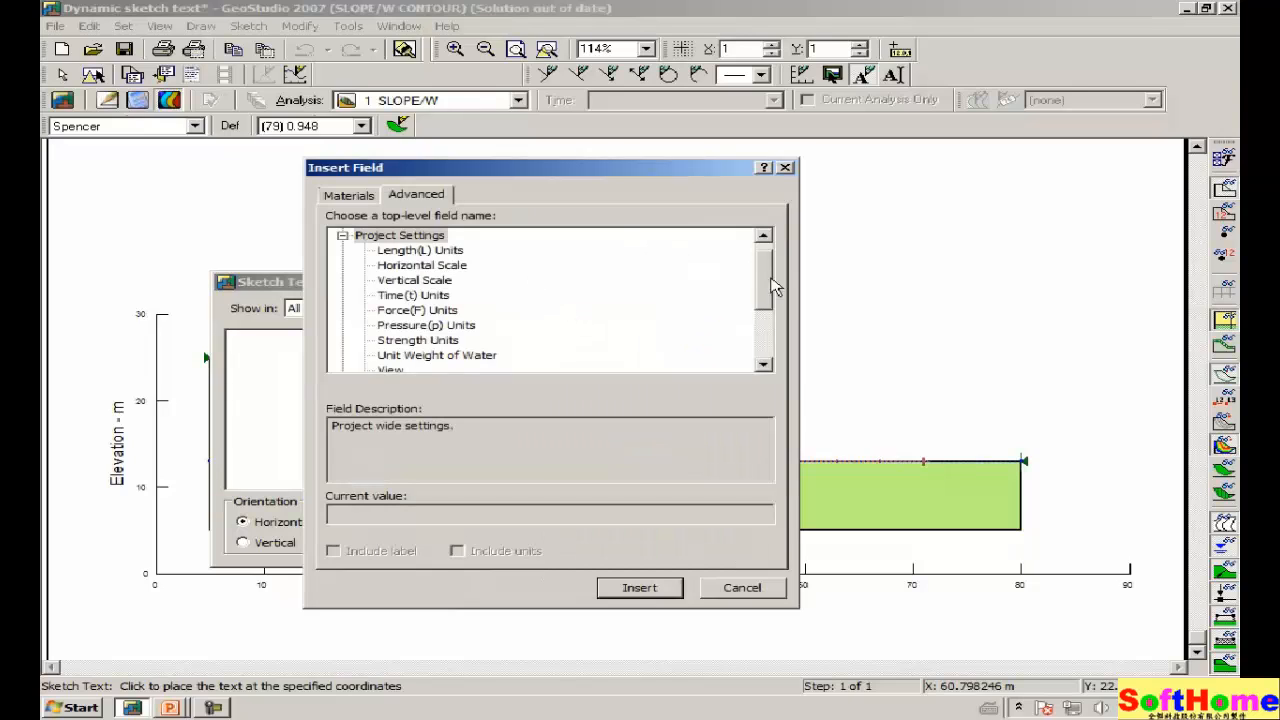
left_click_drag(767, 276, 765, 256)
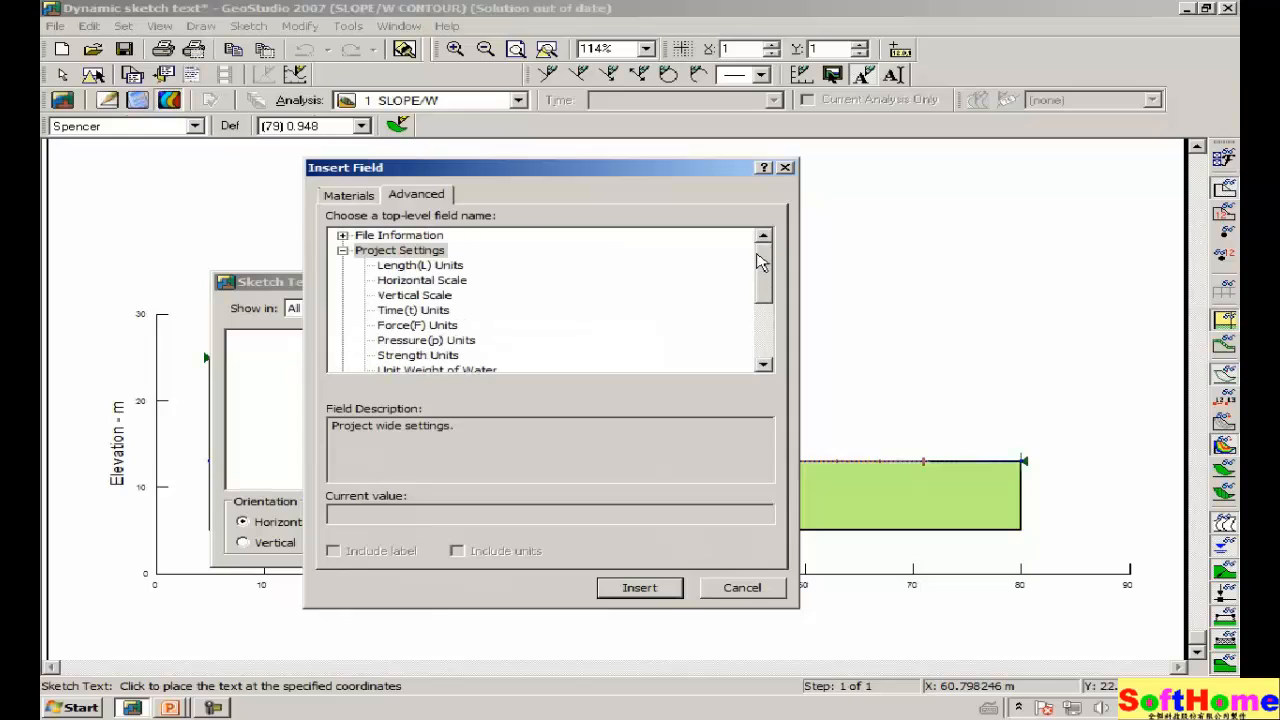
left_click(342, 250)
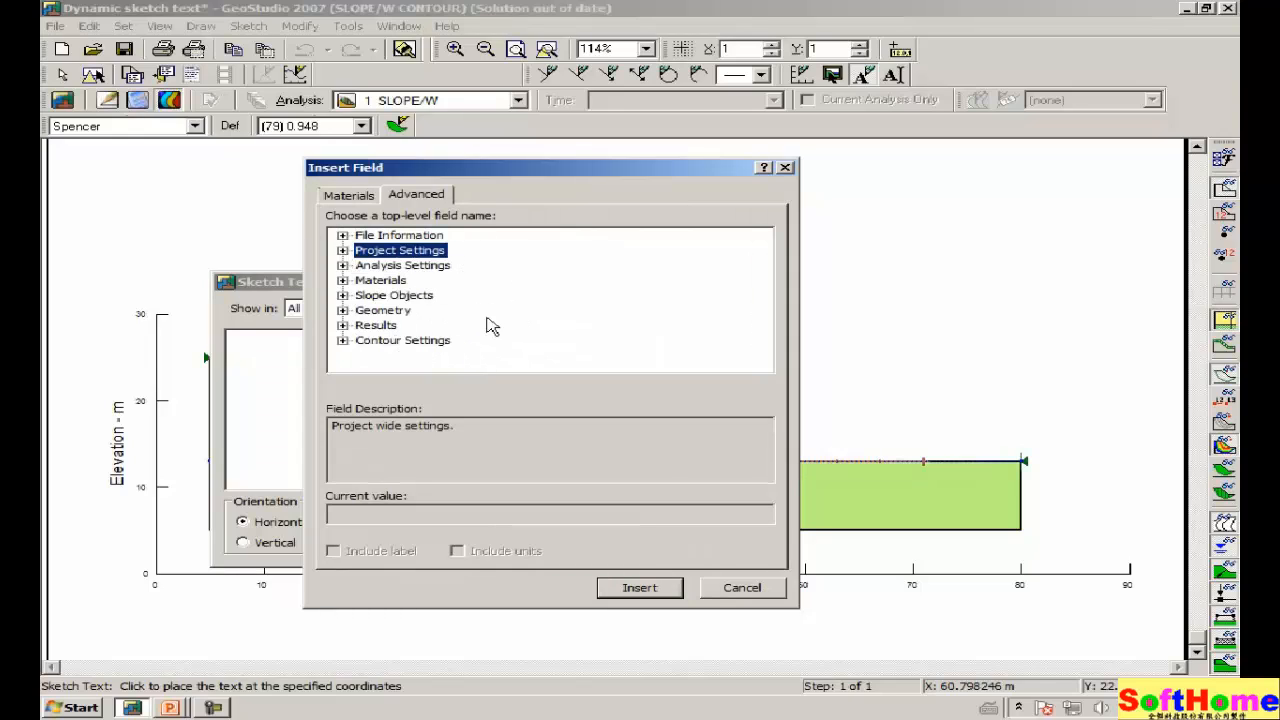
left_click(342, 341)
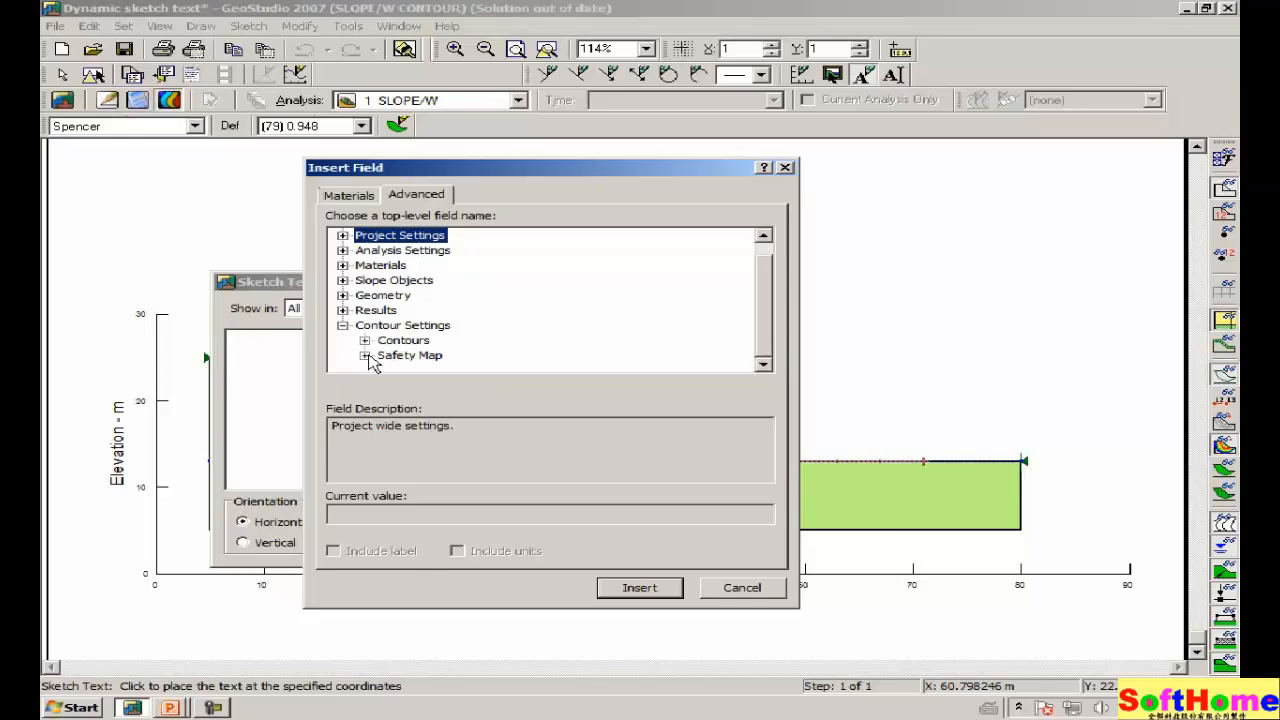
left_click(365, 356)
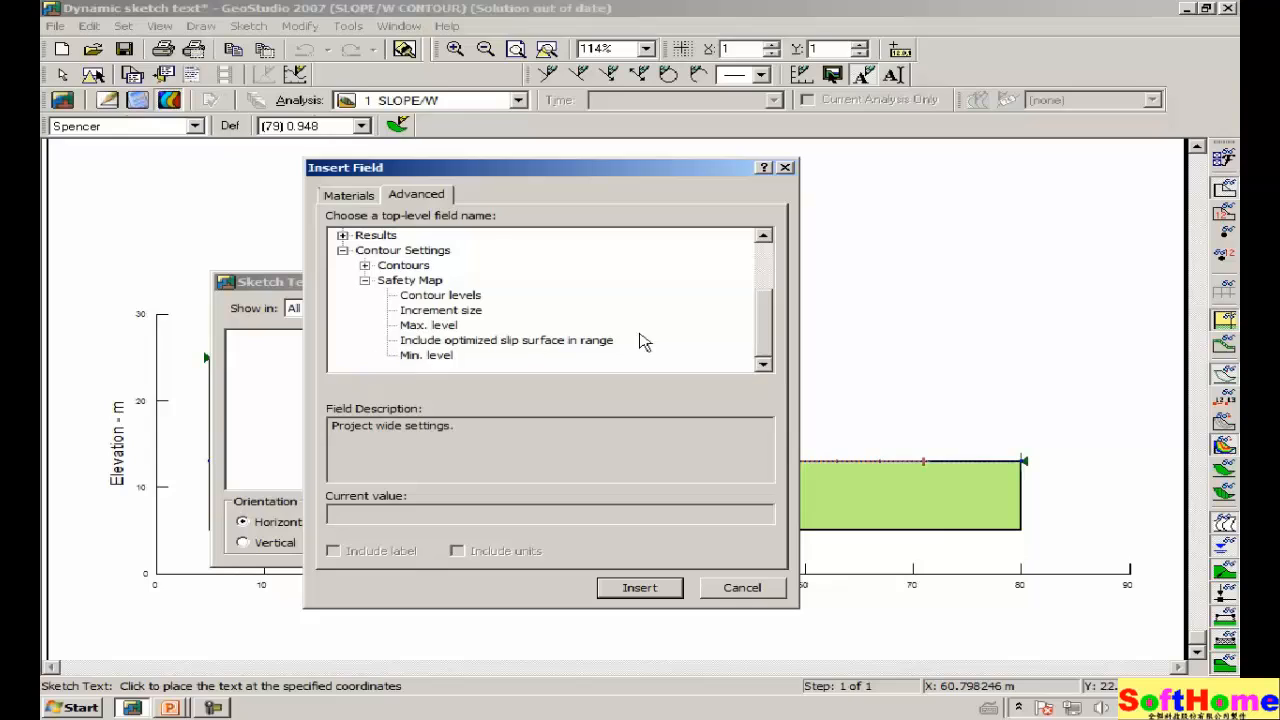
left_click(414, 358)
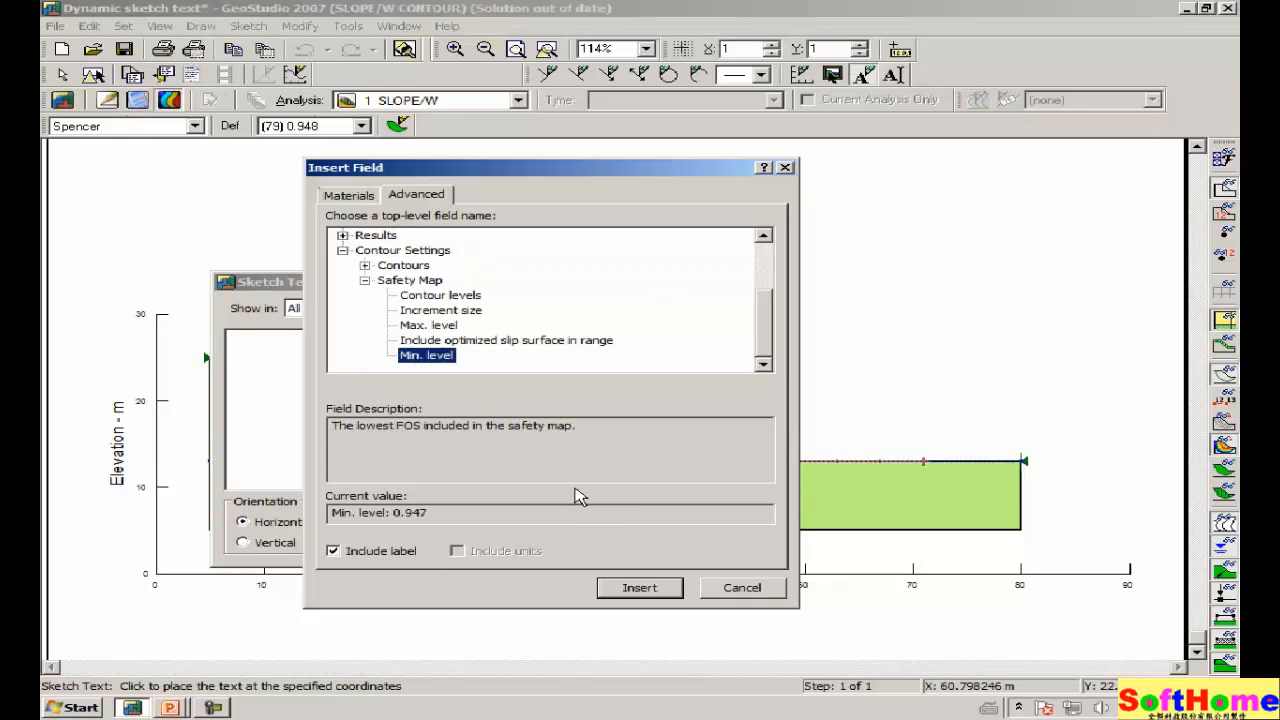
left_click(335, 552)
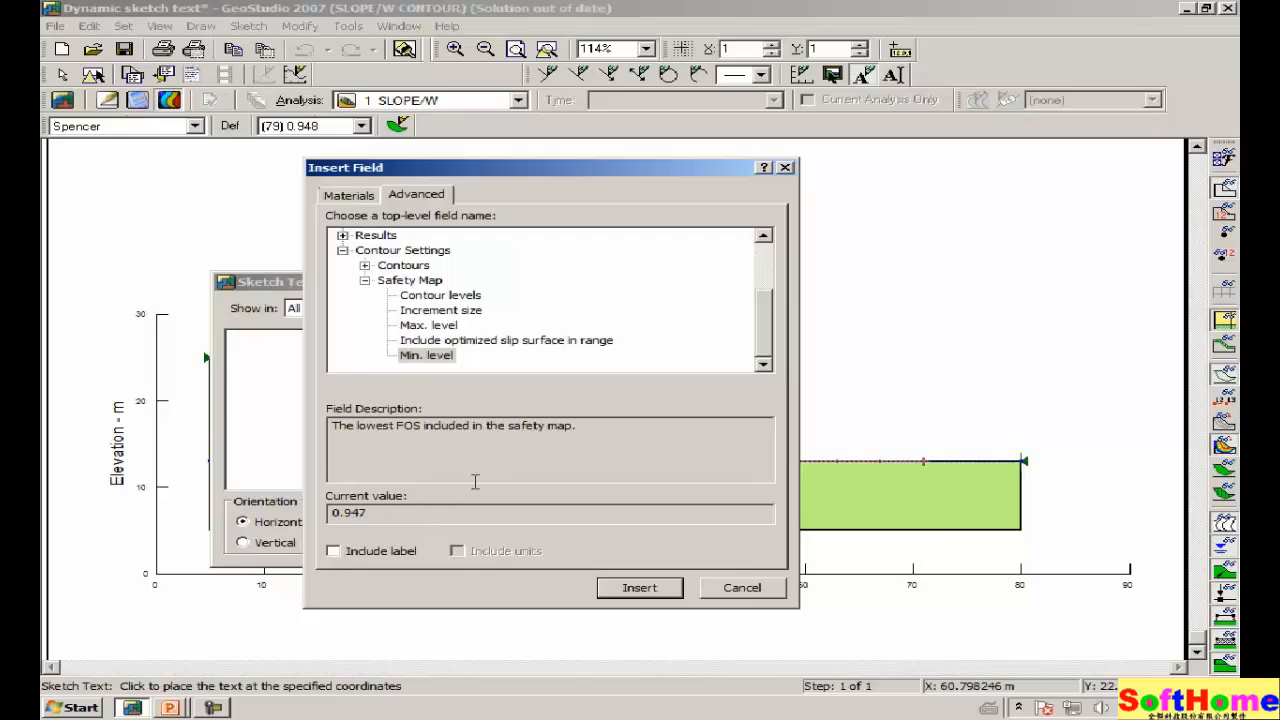
left_click(447, 330)
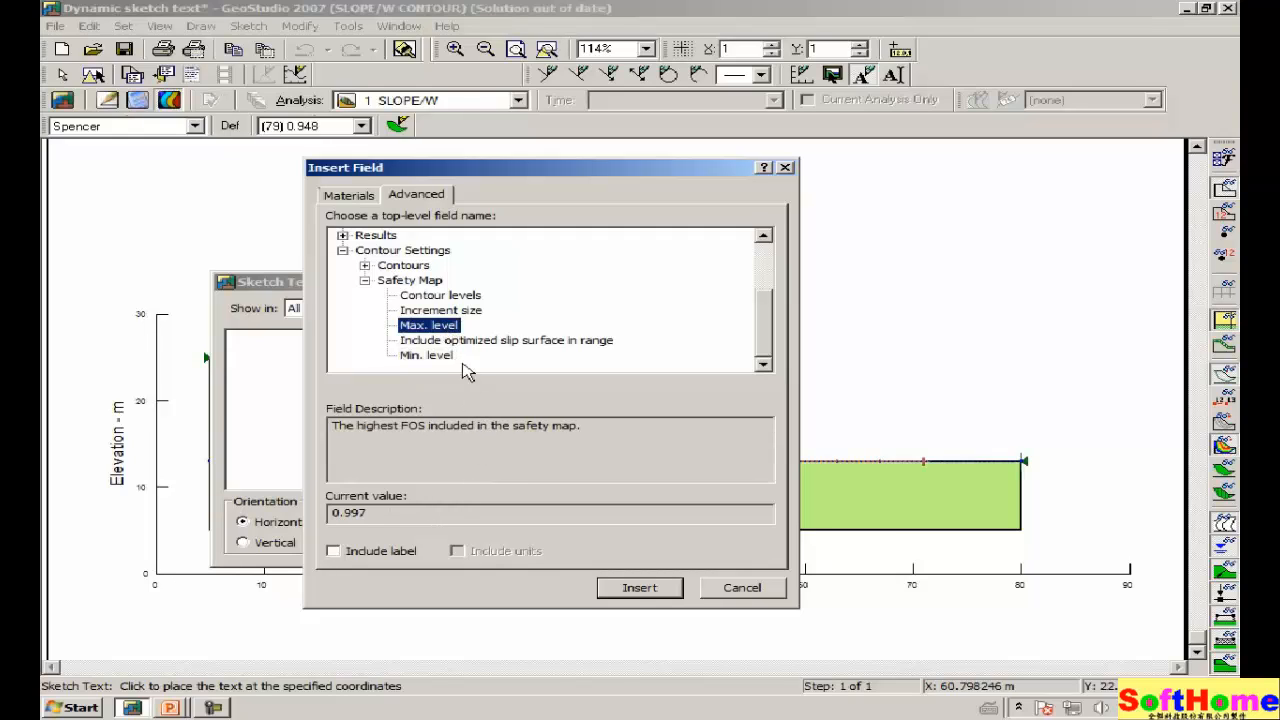
left_click(639, 588)
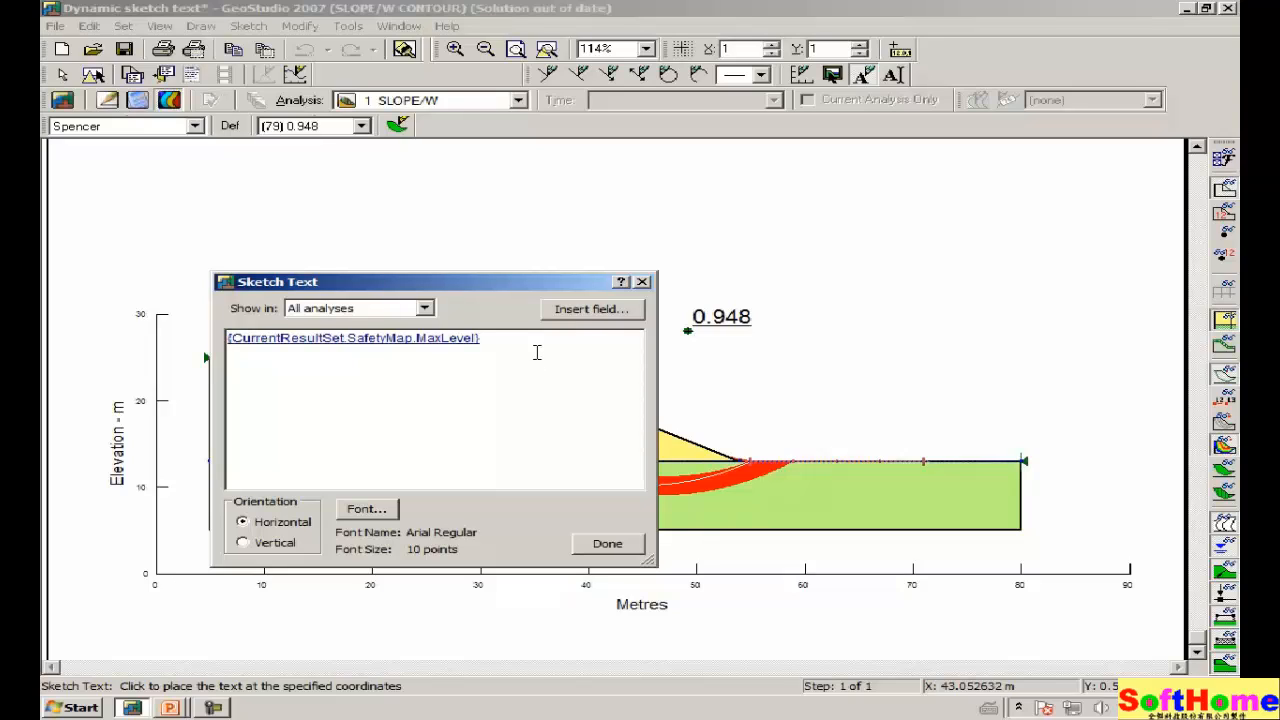
Insert the Safety Map Min. level field into the sketch text.
left_click(588, 310)
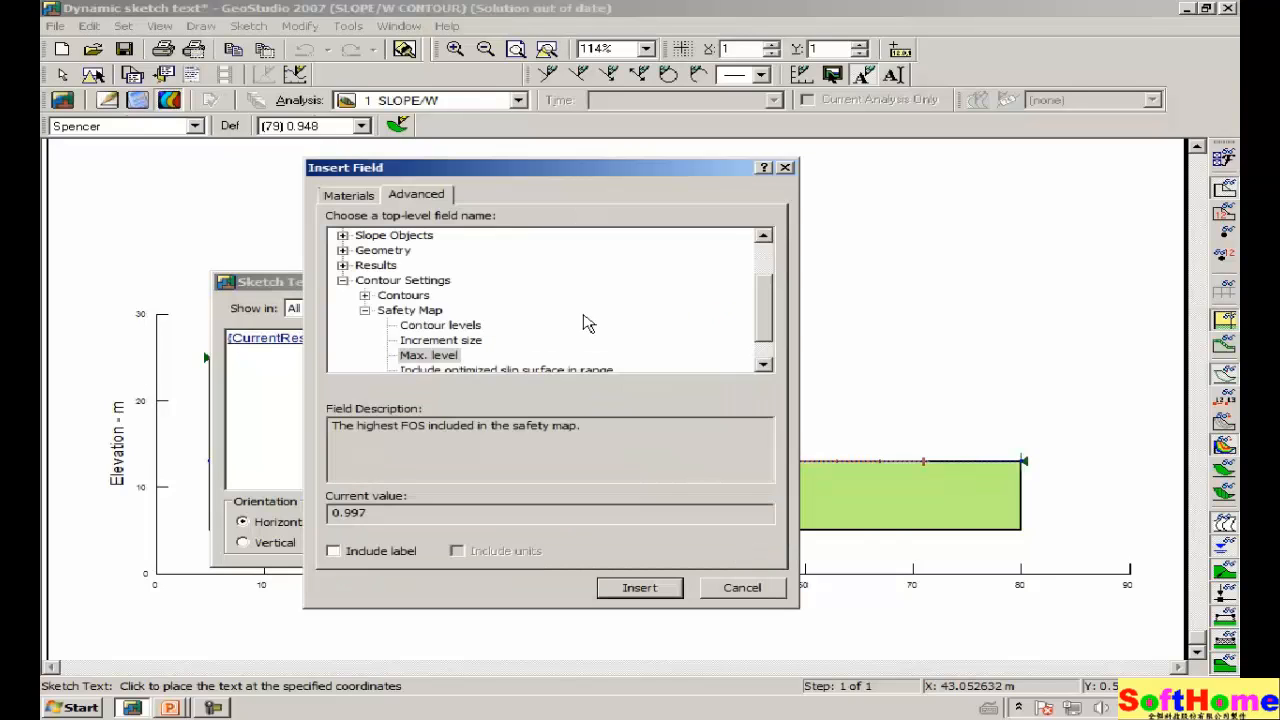
left_click(764, 364)
left_click(764, 364)
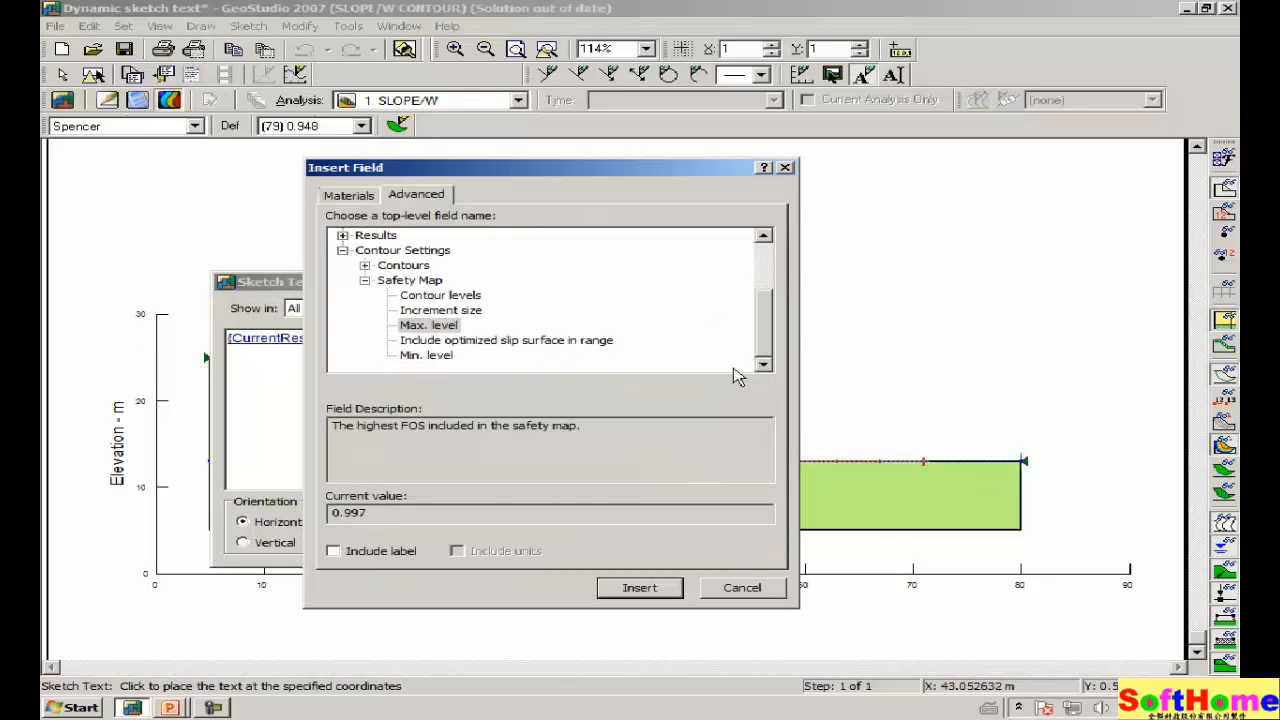
left_click(416, 358)
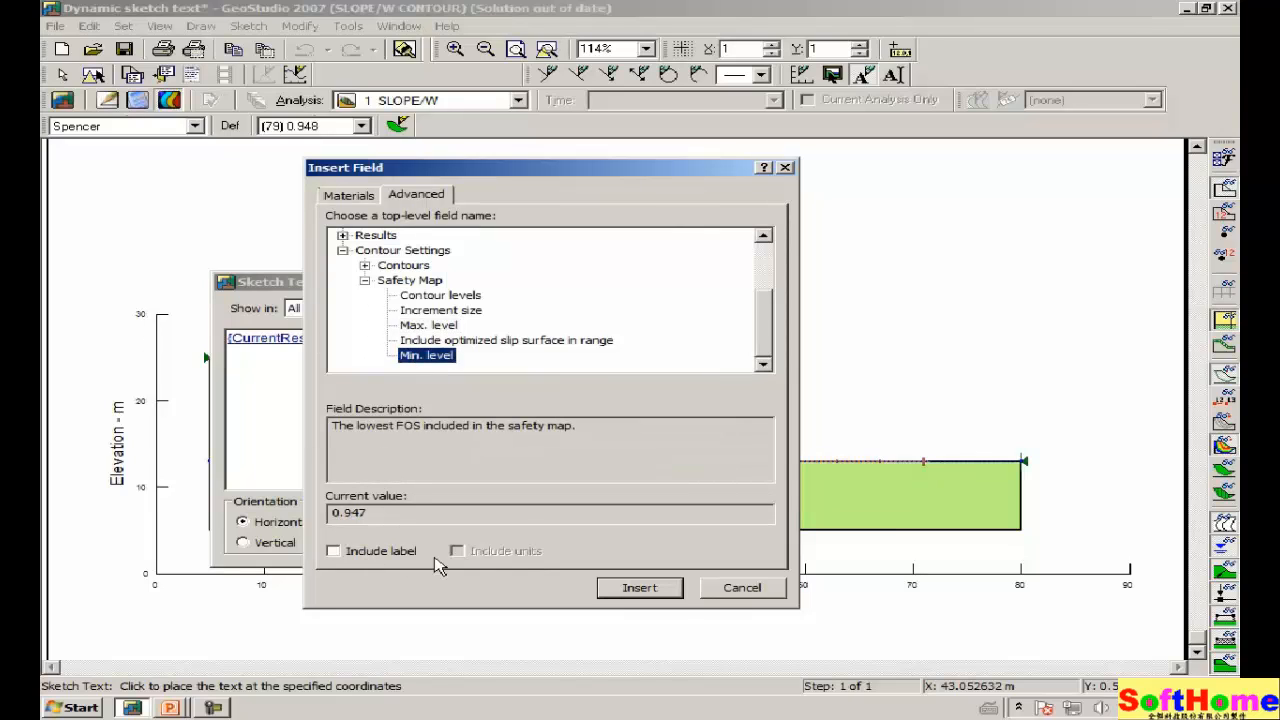
left_click(639, 588)
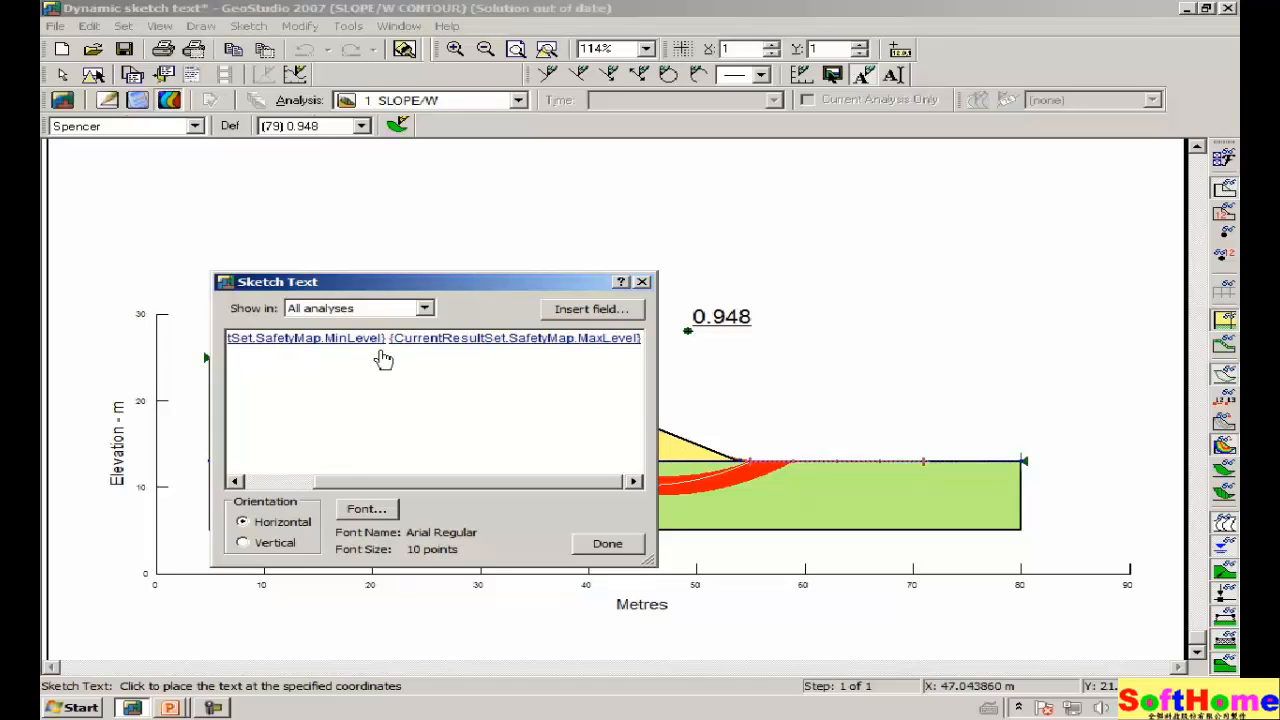
Prefix the fields with 'The Fof S in the red zone is between' and join them with 'and'.
key("Home")
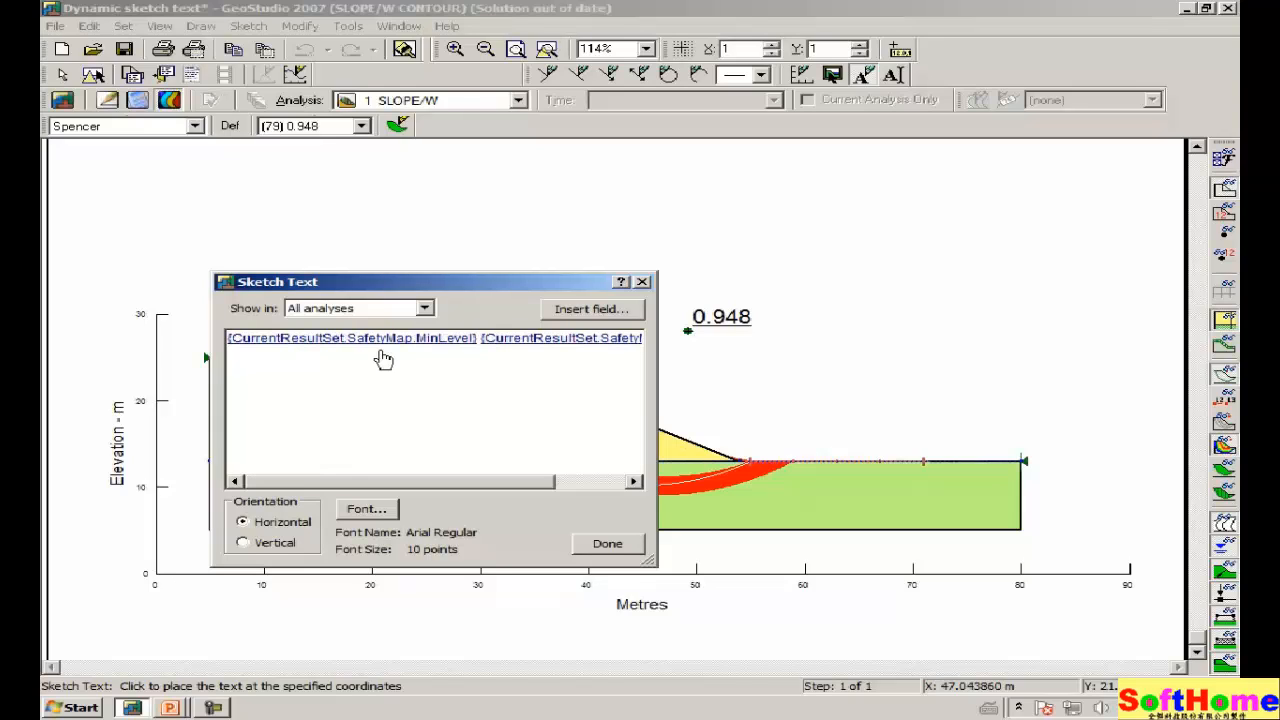
type("The Fo")
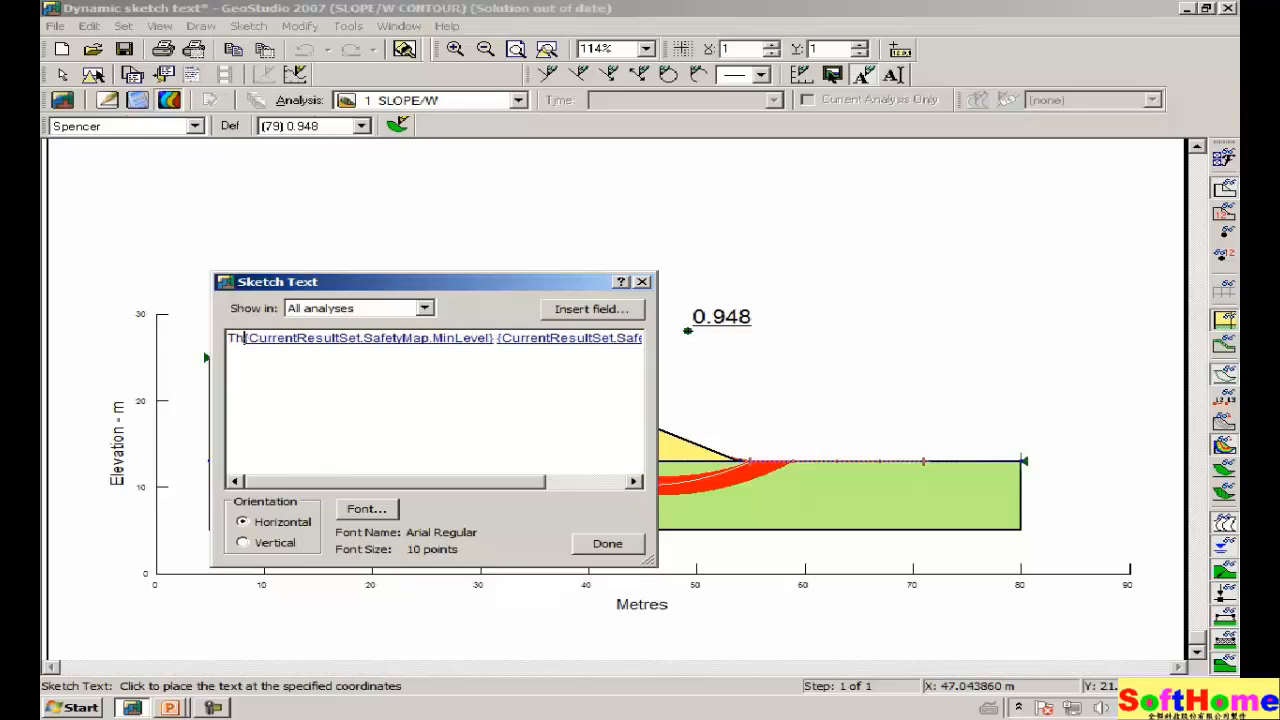
type("f ")
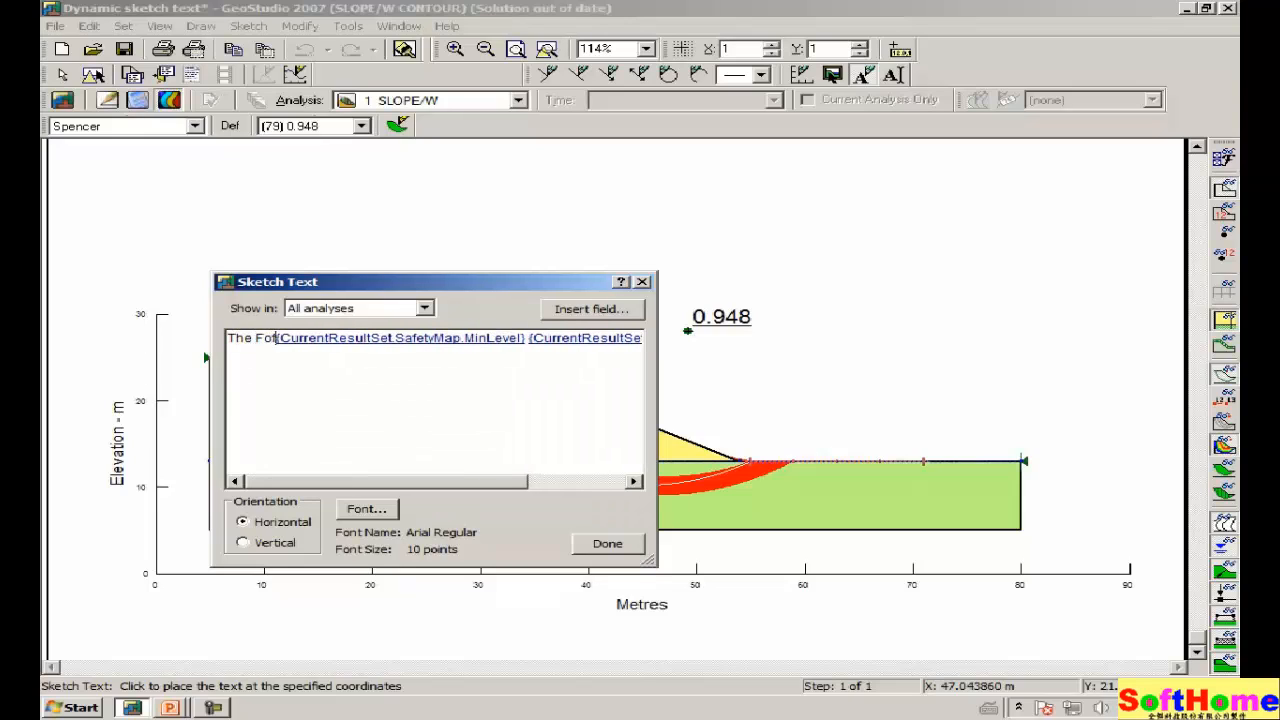
type("S ")
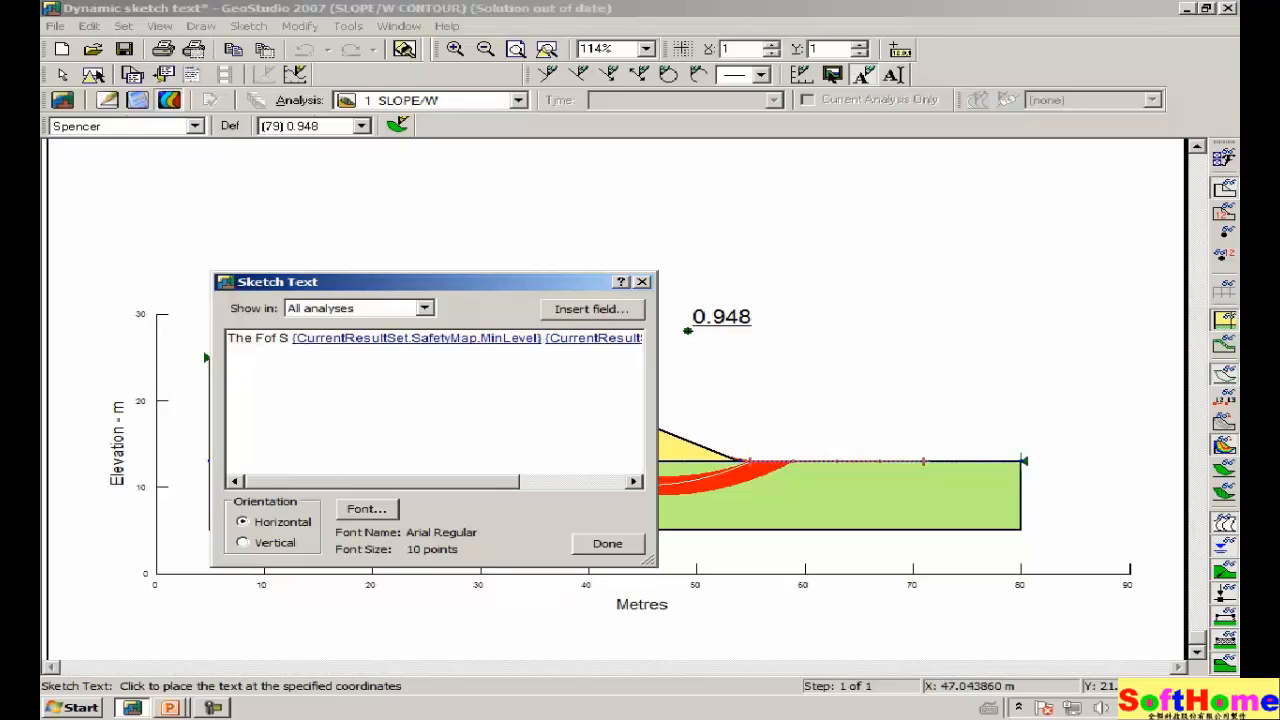
type("in the re")
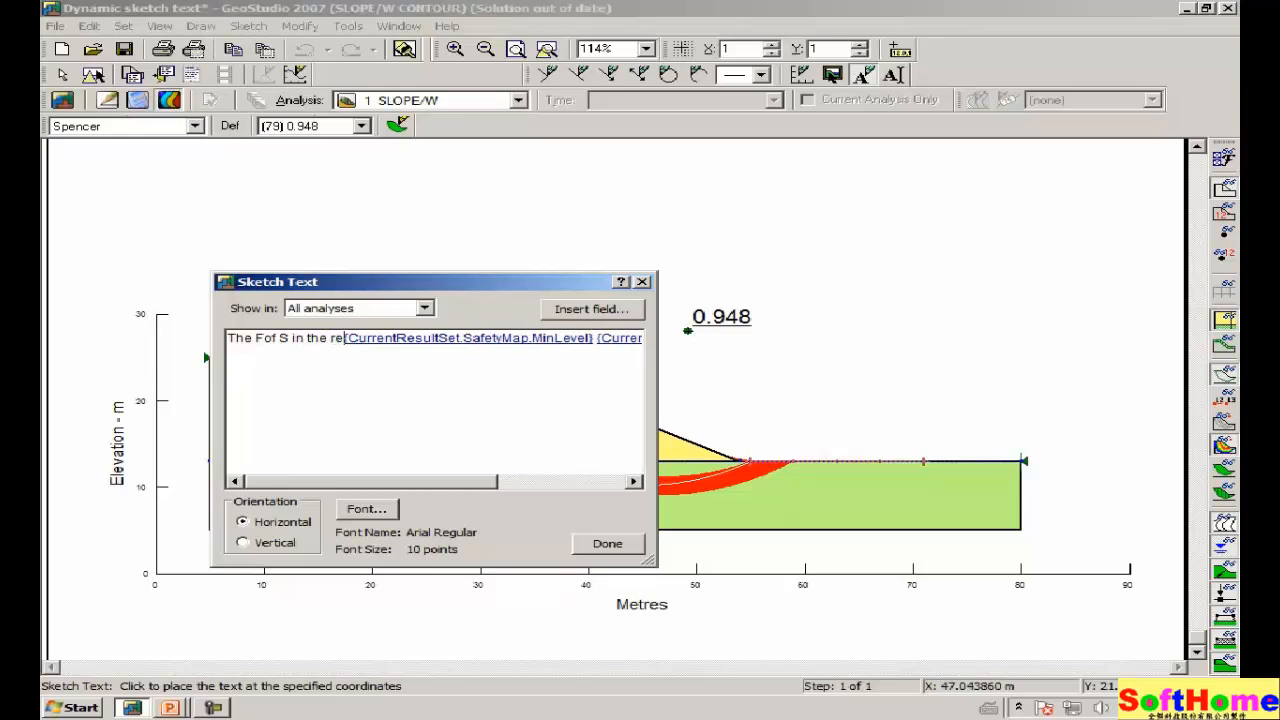
type("d zone is")
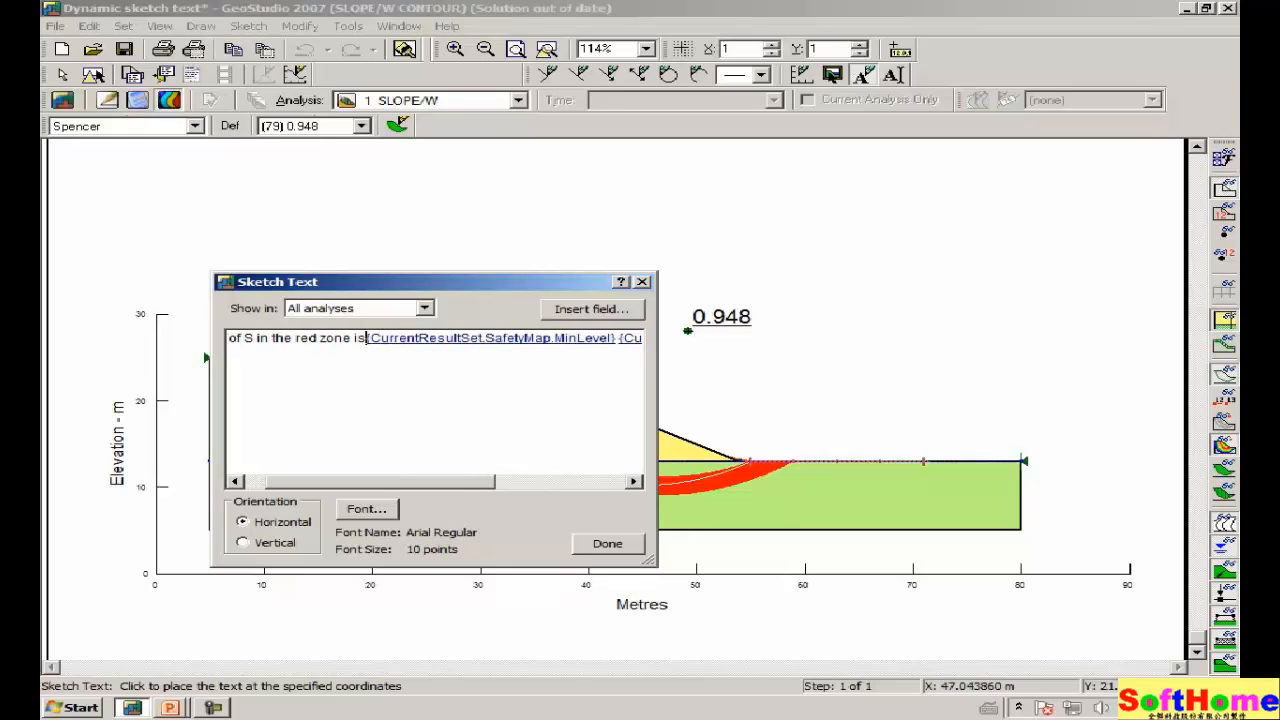
type(" between")
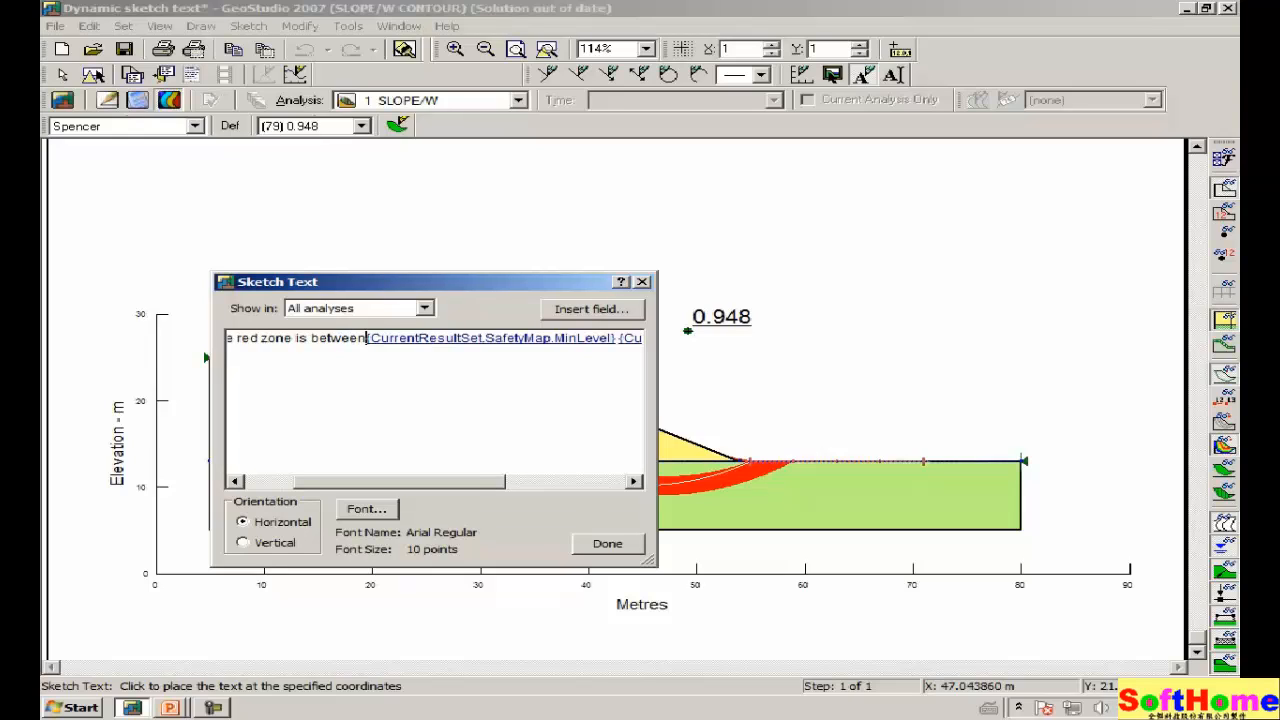
double_click(616, 344)
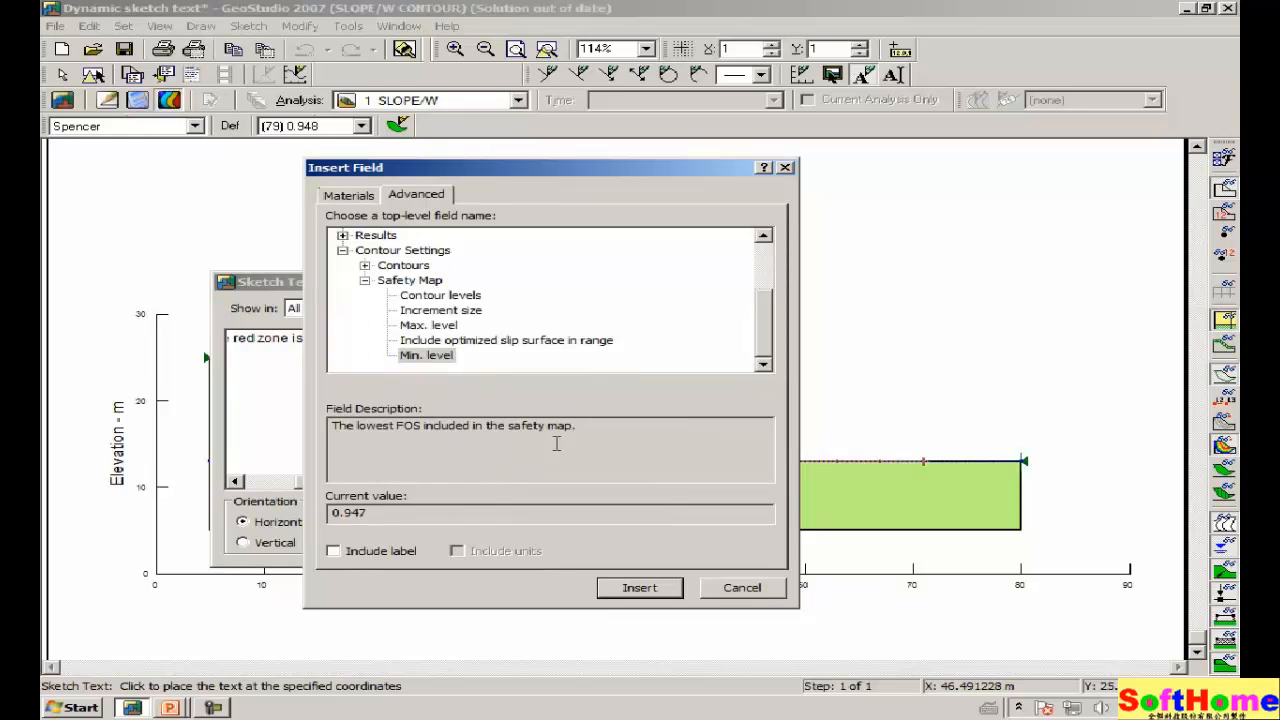
left_click(740, 588)
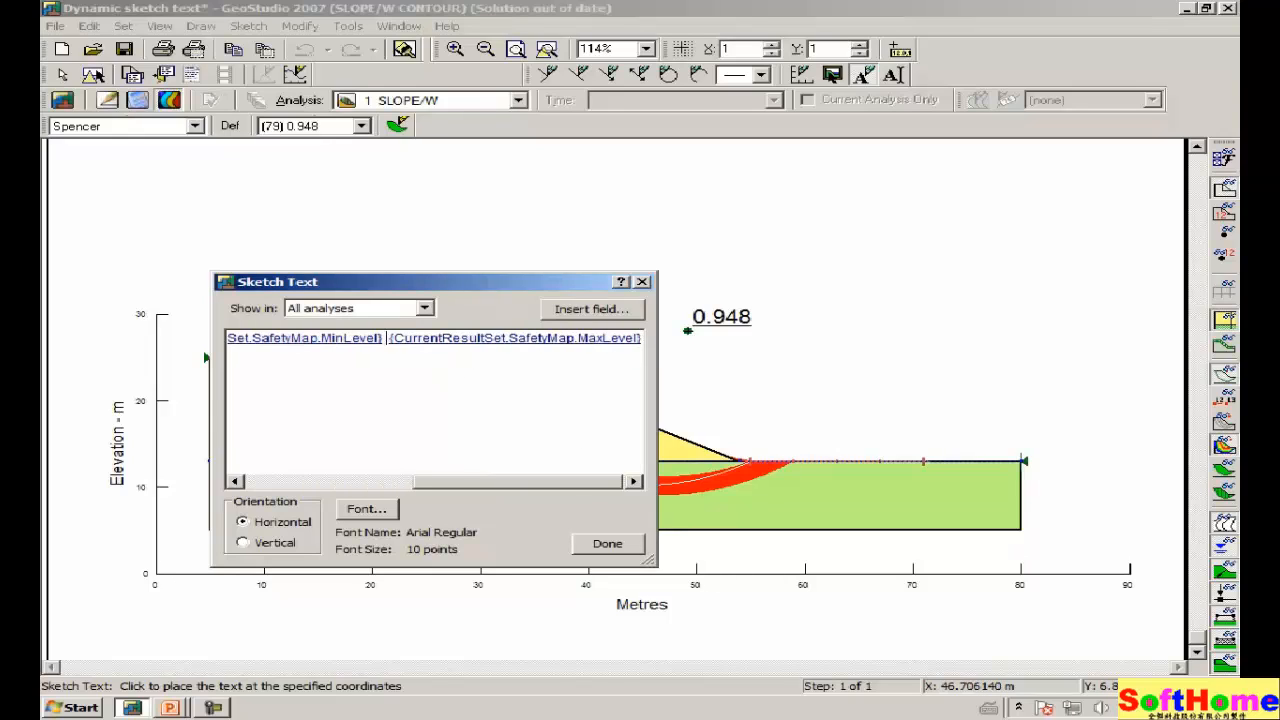
type("and")
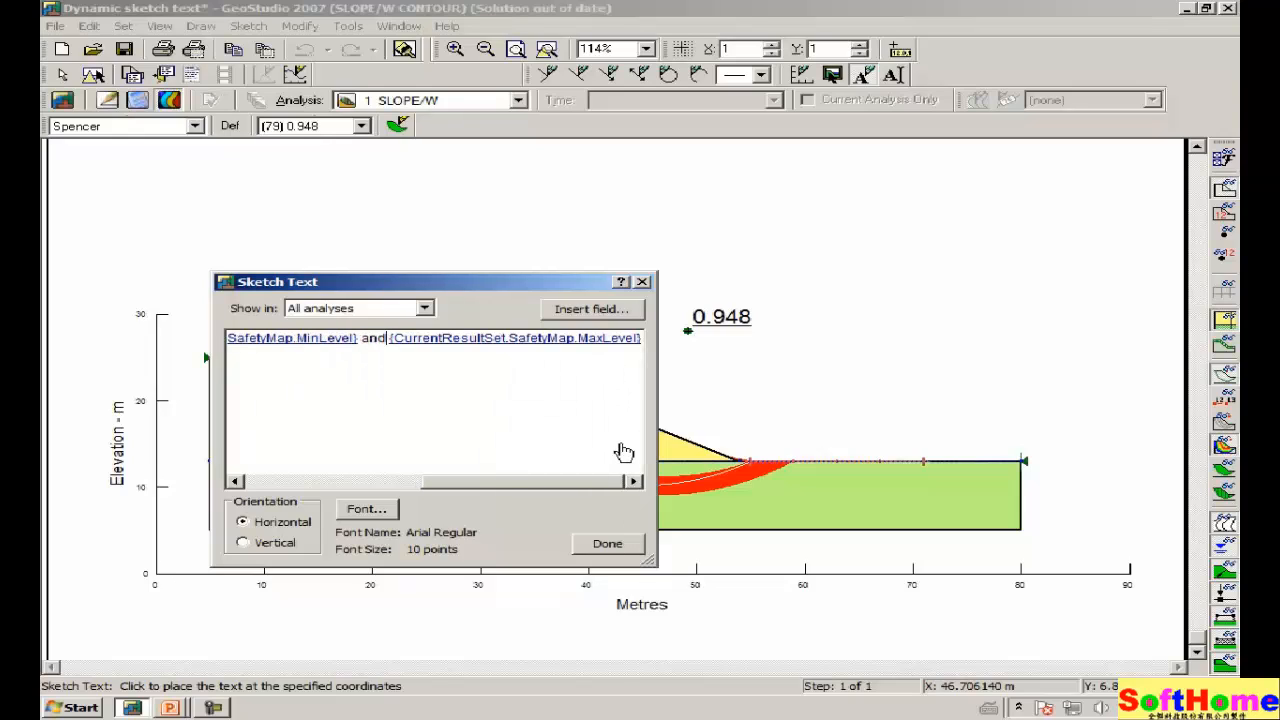
left_click_drag(527, 291, 397, 396)
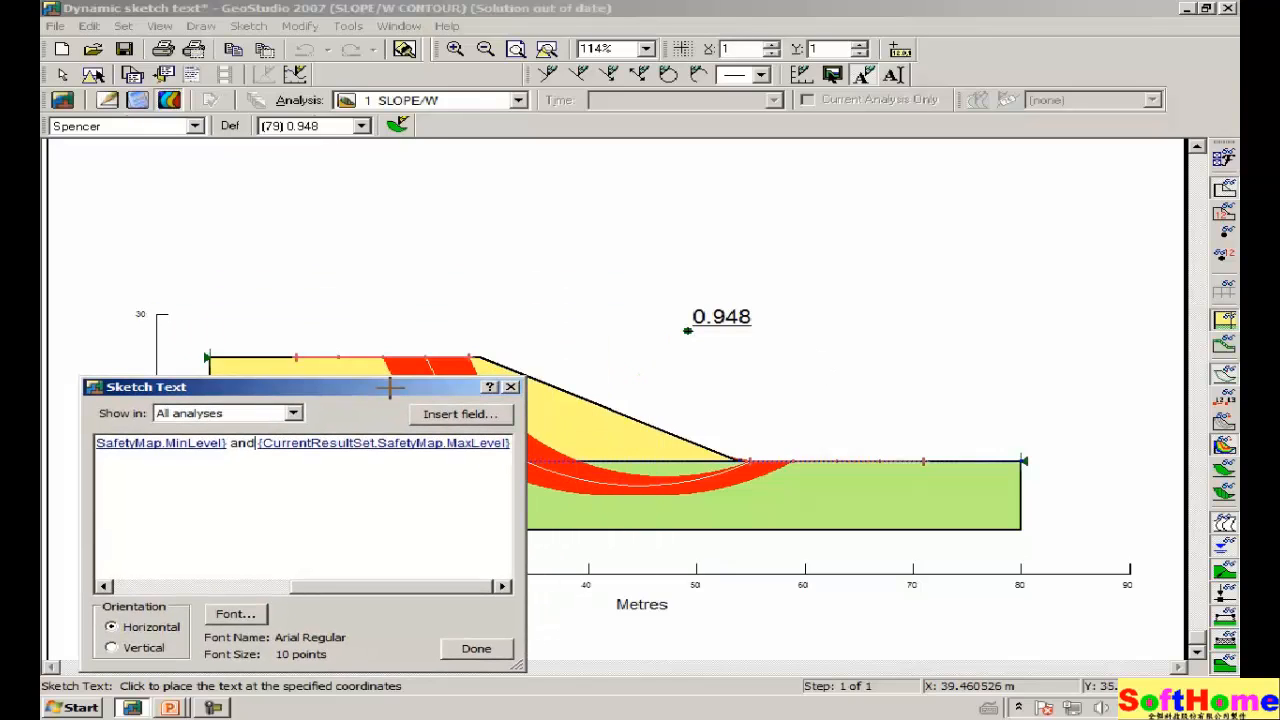
Place the sketch text just below the 0.948 label and finish placing it.
left_click(637, 373)
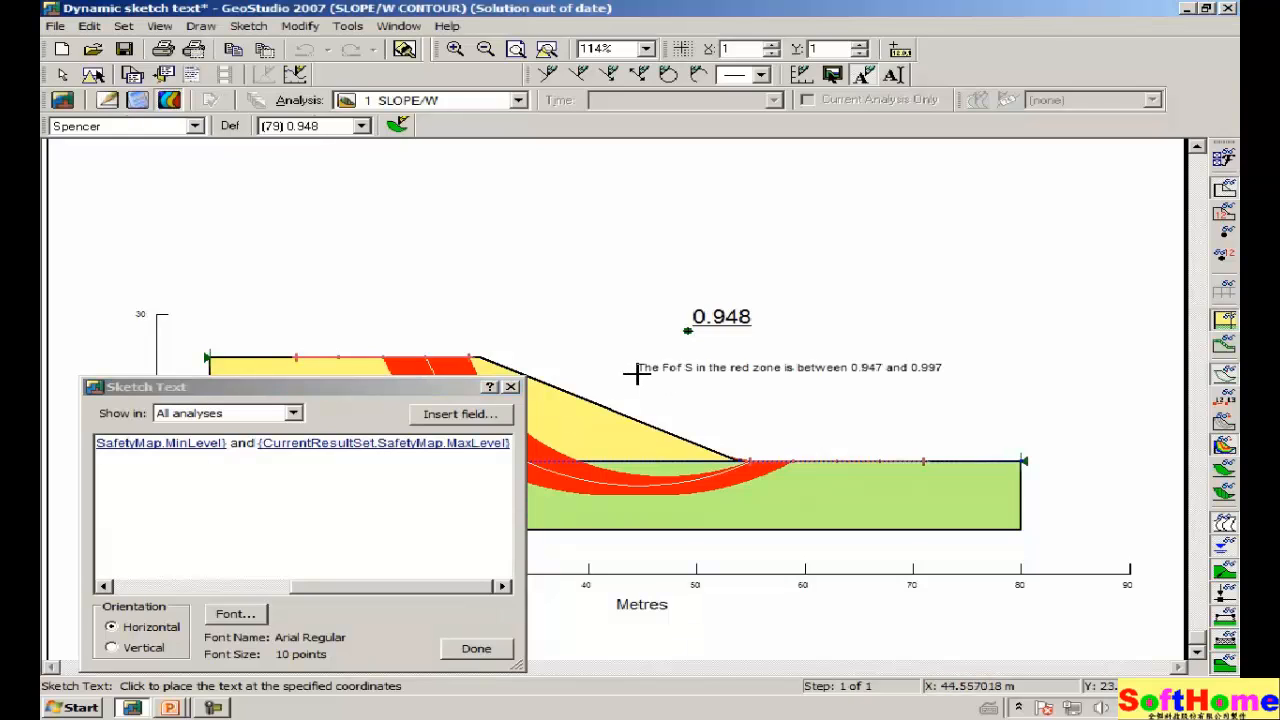
left_click(478, 648)
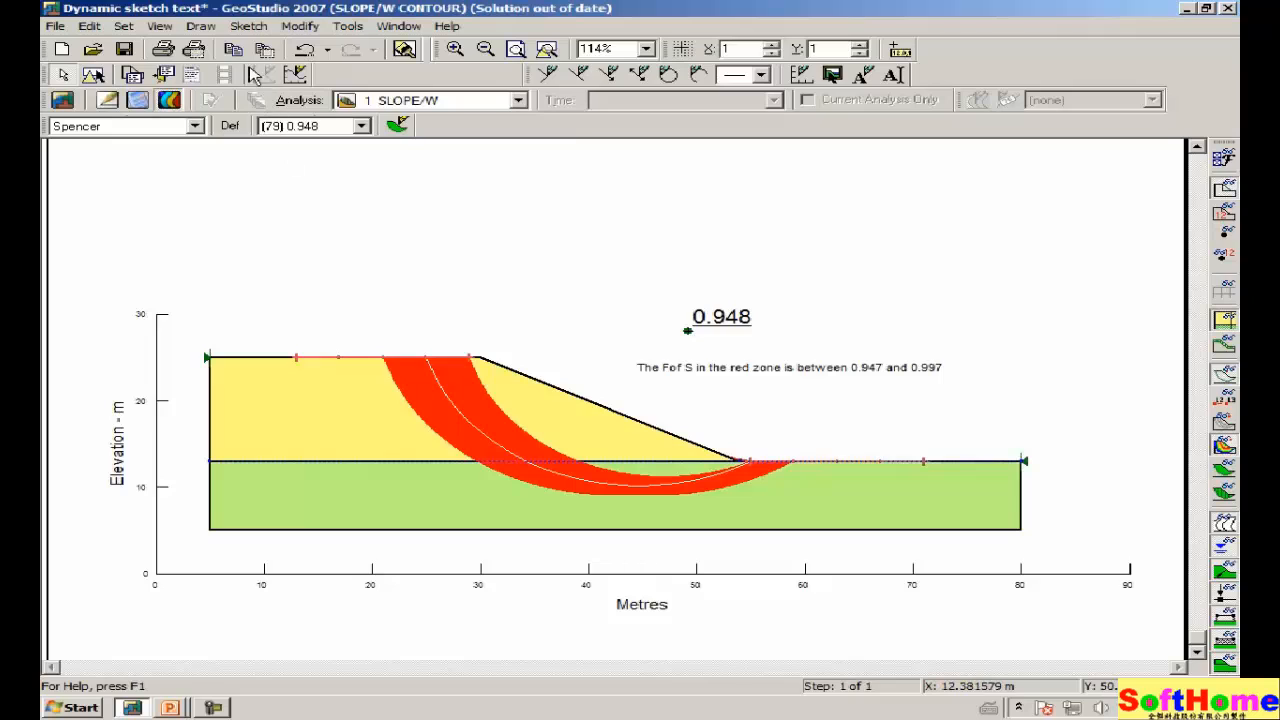
Change the red-zone Fof S label's font size to 16 points using Modify Text.
left_click(249, 30)
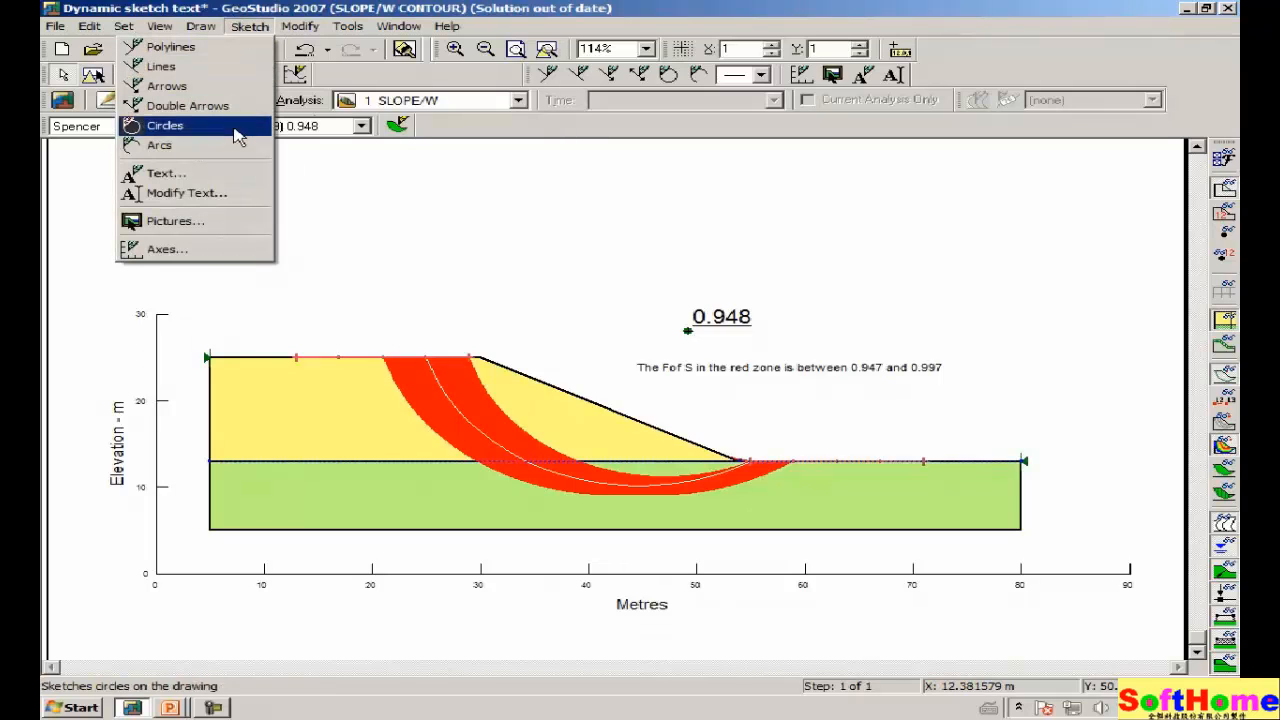
left_click(224, 195)
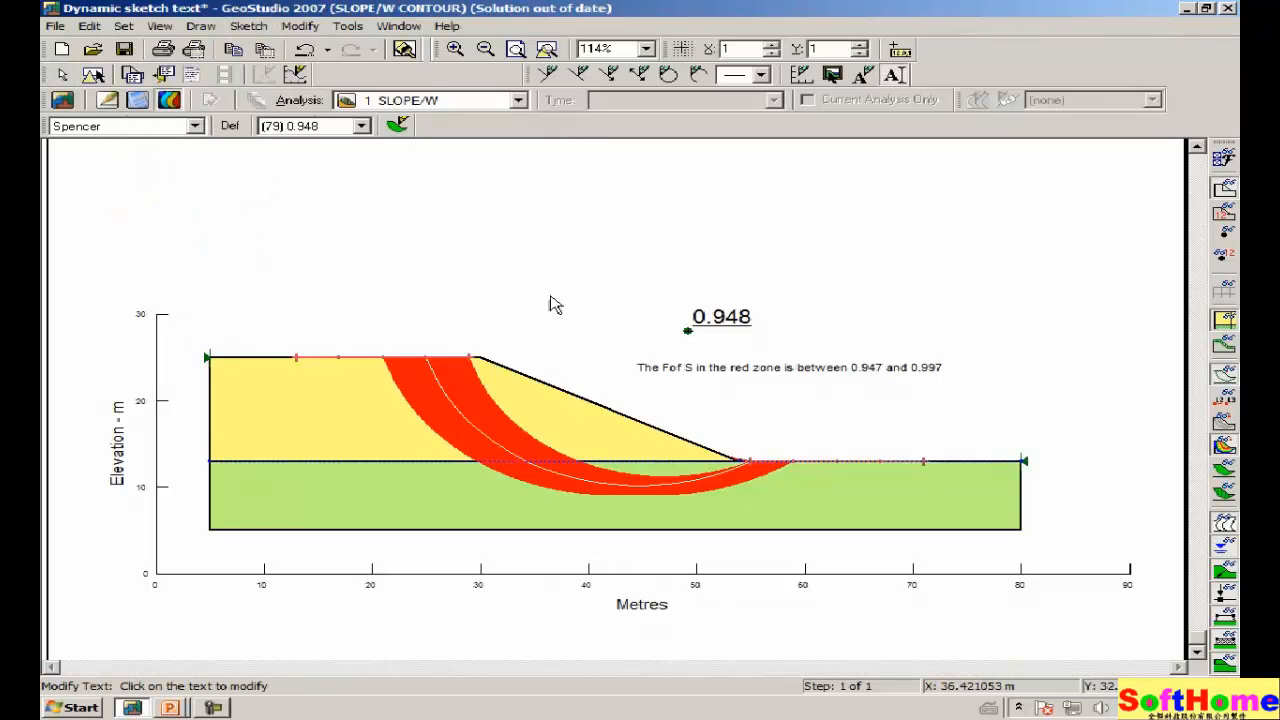
left_click(818, 370)
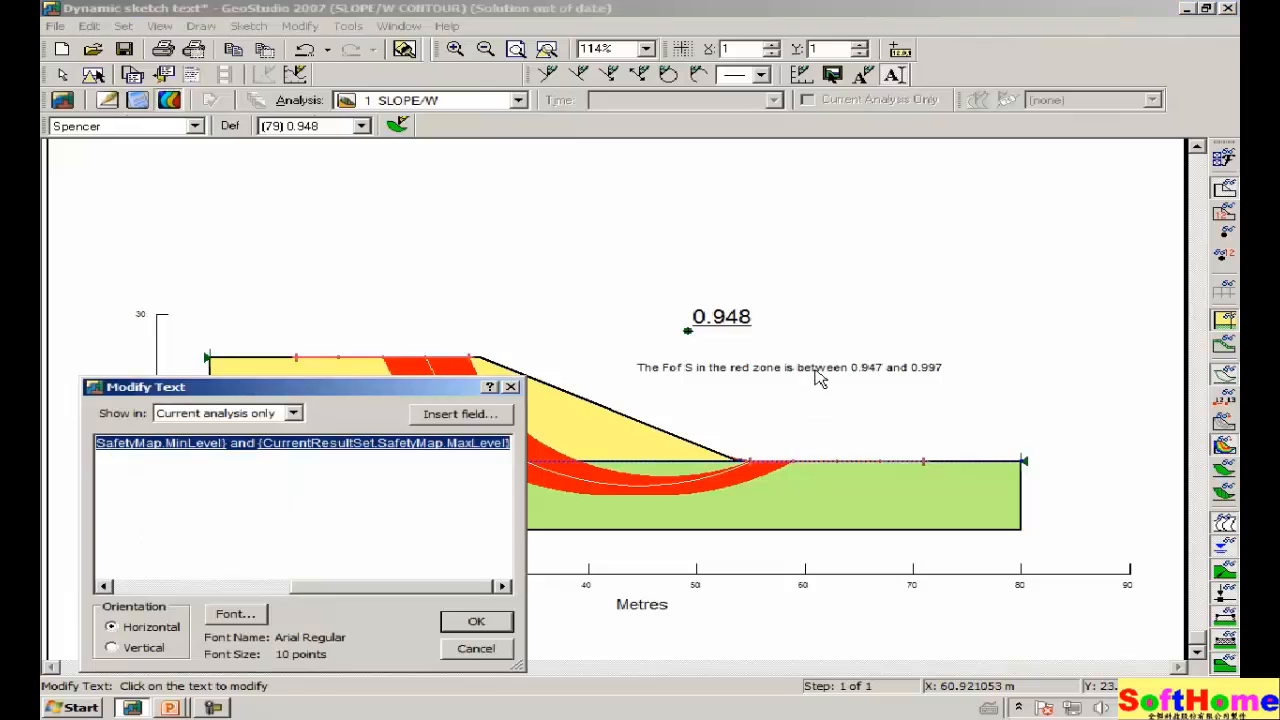
left_click(224, 618)
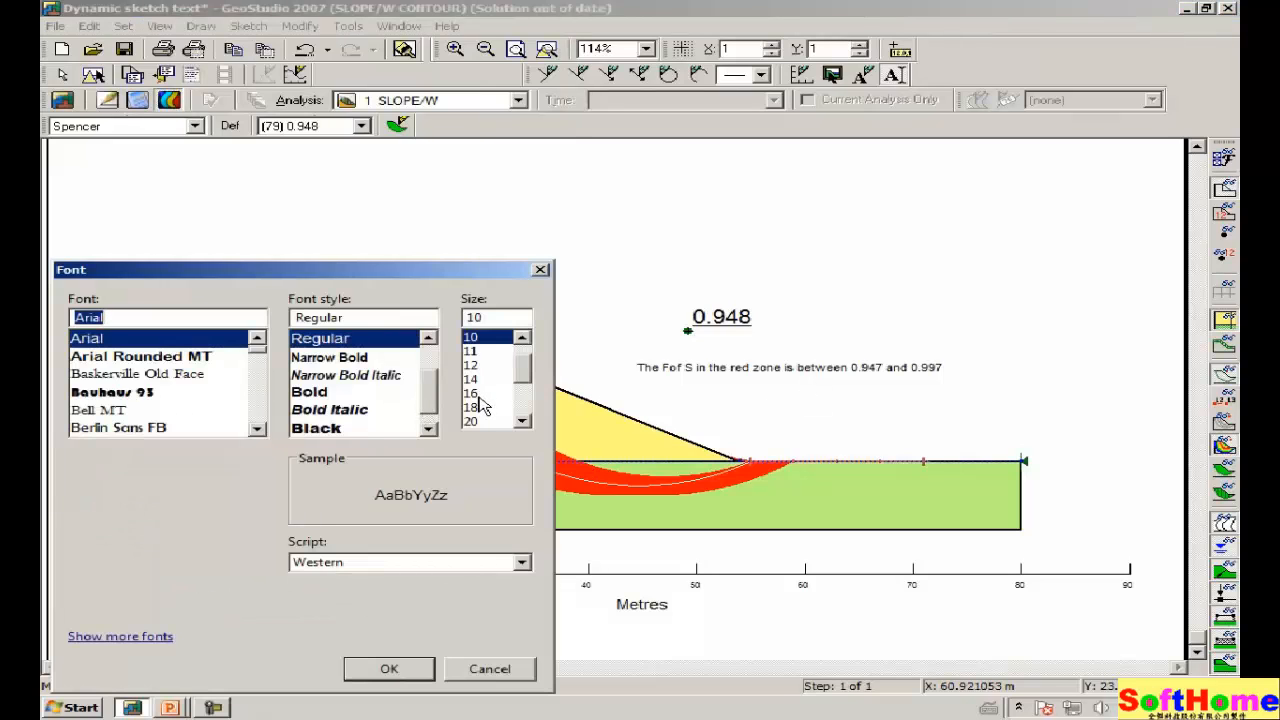
left_click(478, 394)
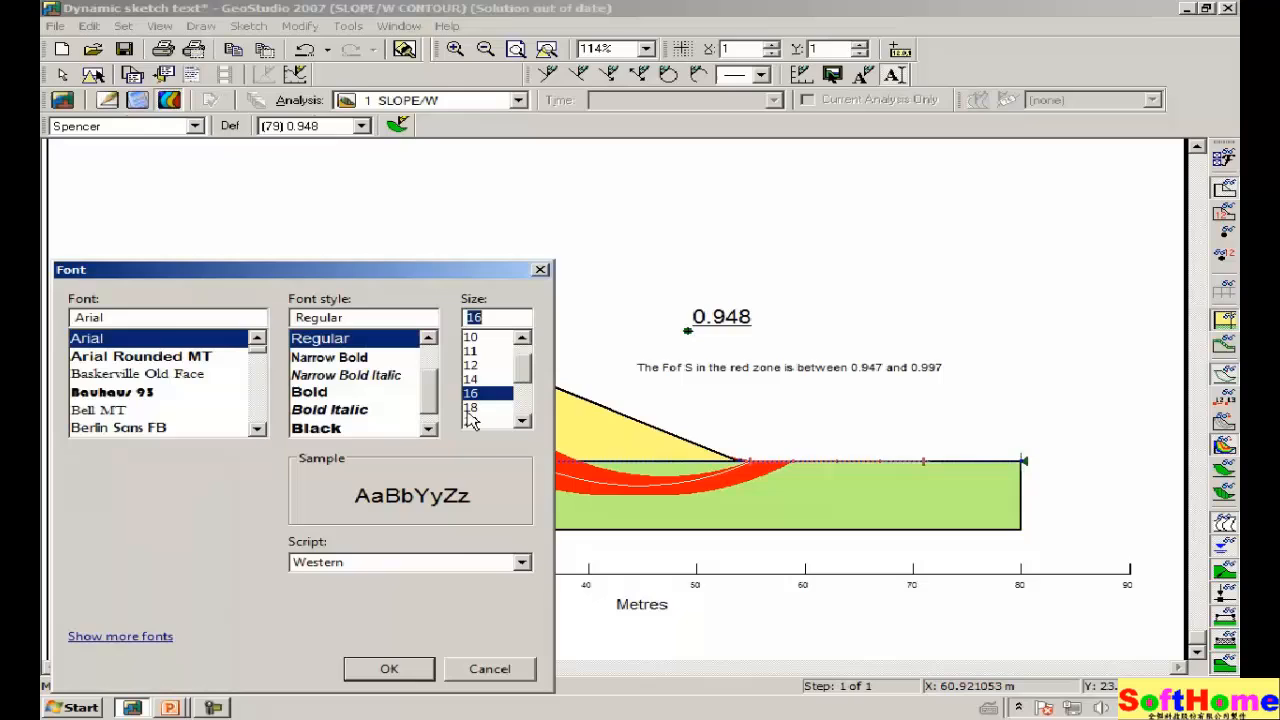
left_click(399, 670)
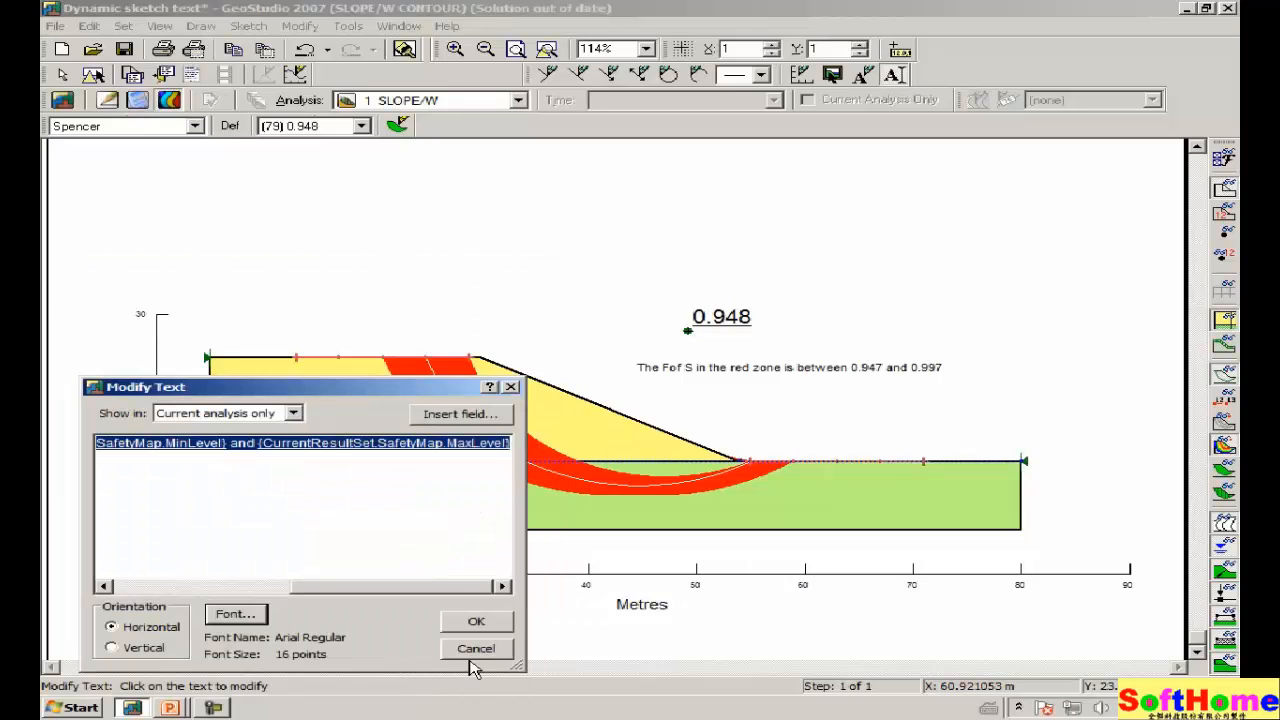
left_click(475, 622)
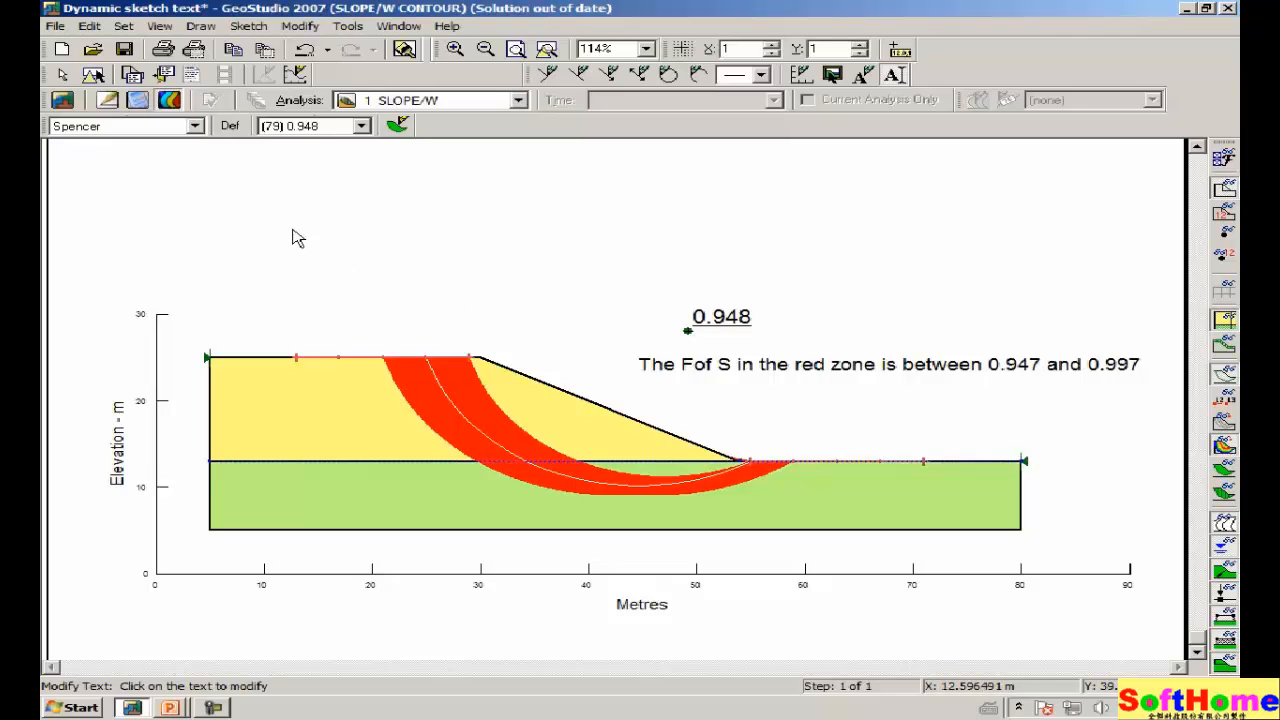
Apply a 0.04 safety-map increment, check the label shows 0.987, then undo the change.
left_click(201, 27)
left_click(190, 109)
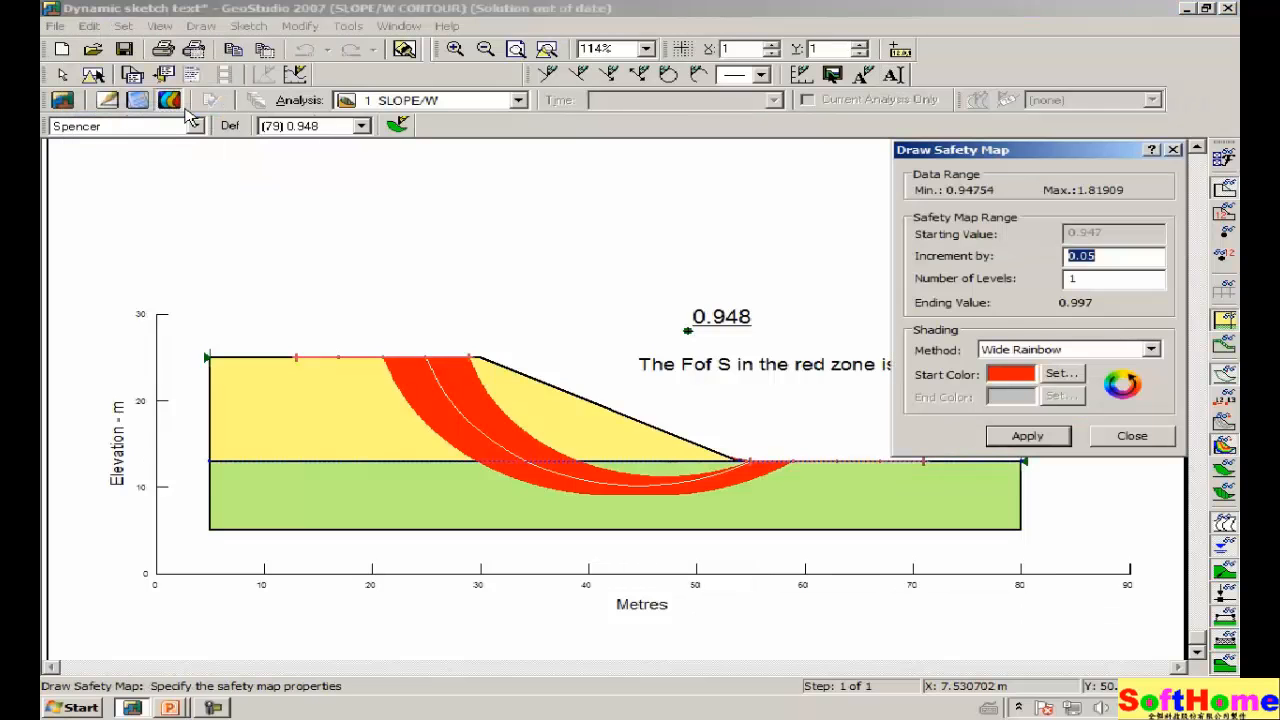
left_click_drag(1083, 156, 370, 210)
left_click(412, 311)
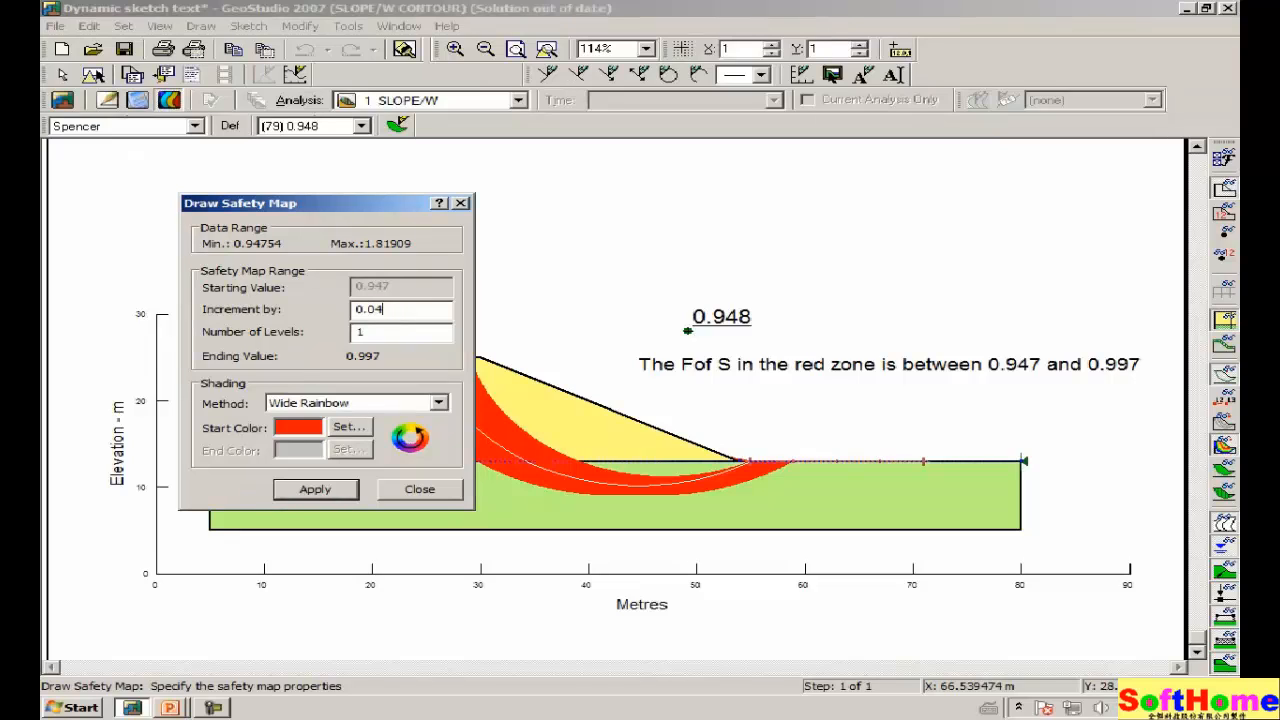
left_click(316, 490)
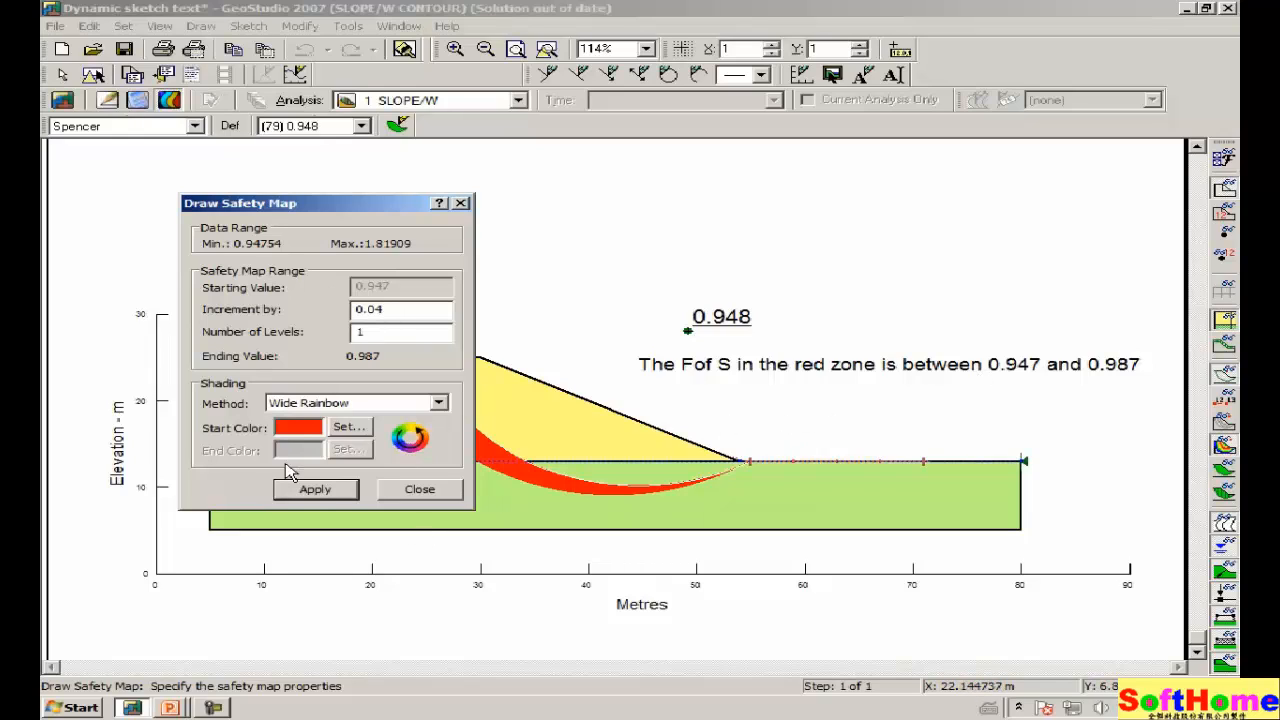
left_click(420, 490)
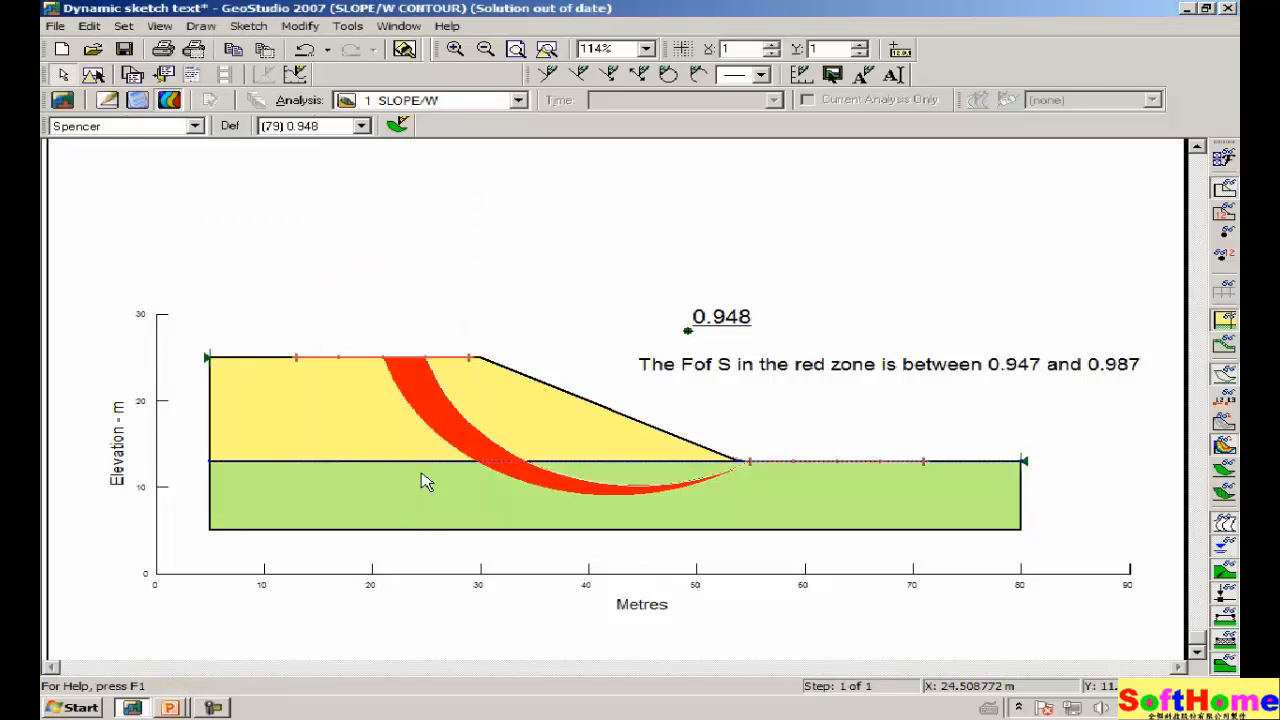
left_click(311, 50)
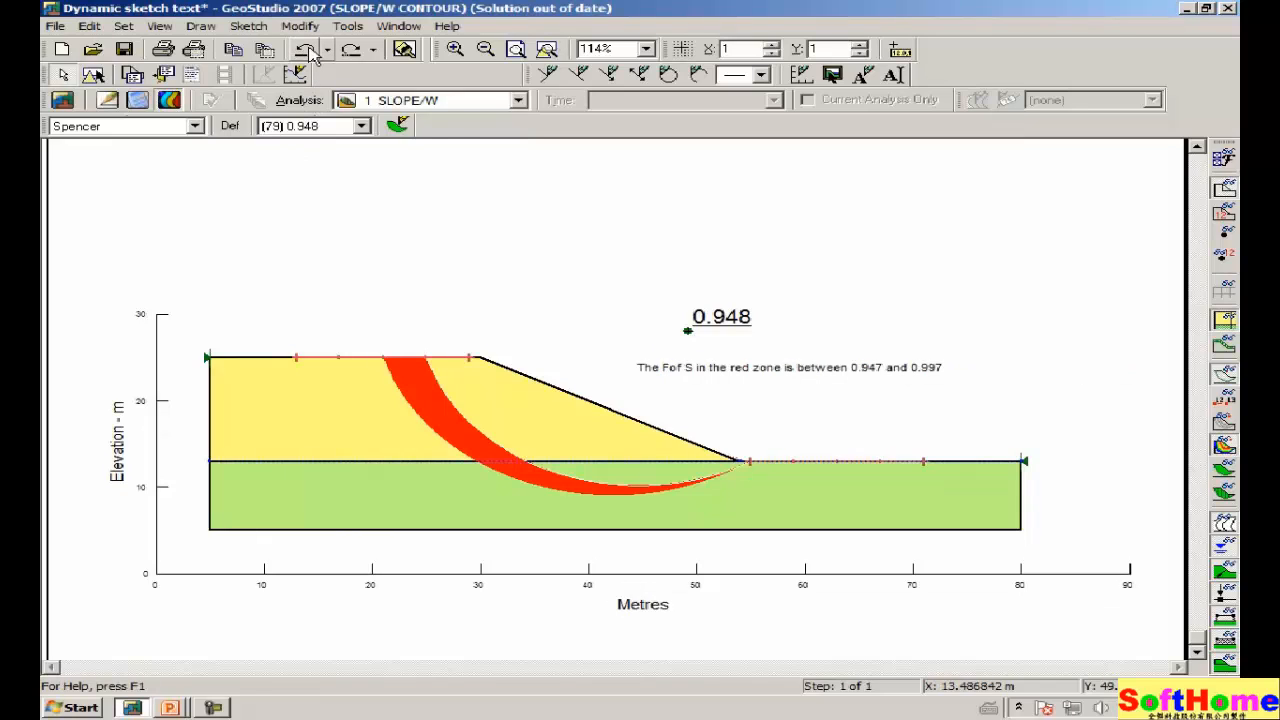
Redo to restore the enlarged label, view analysis 2, then switch back to analysis 1.
key("ctrl+y")
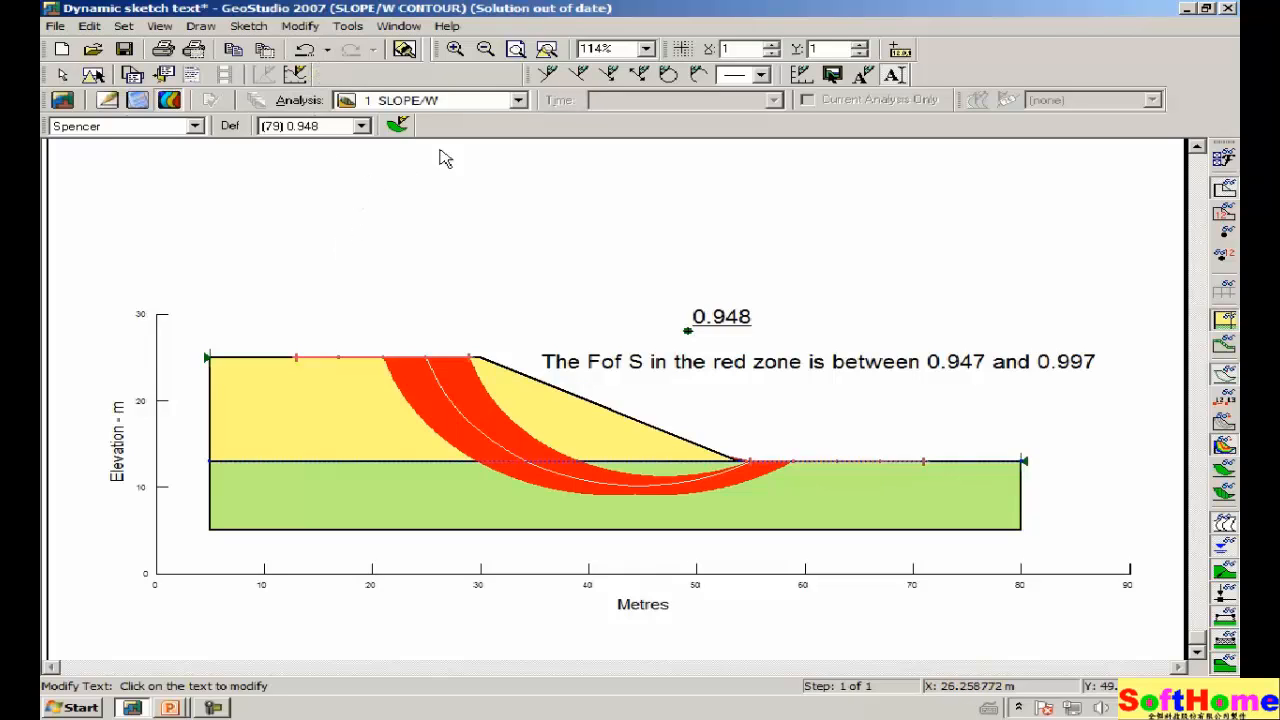
left_click(519, 100)
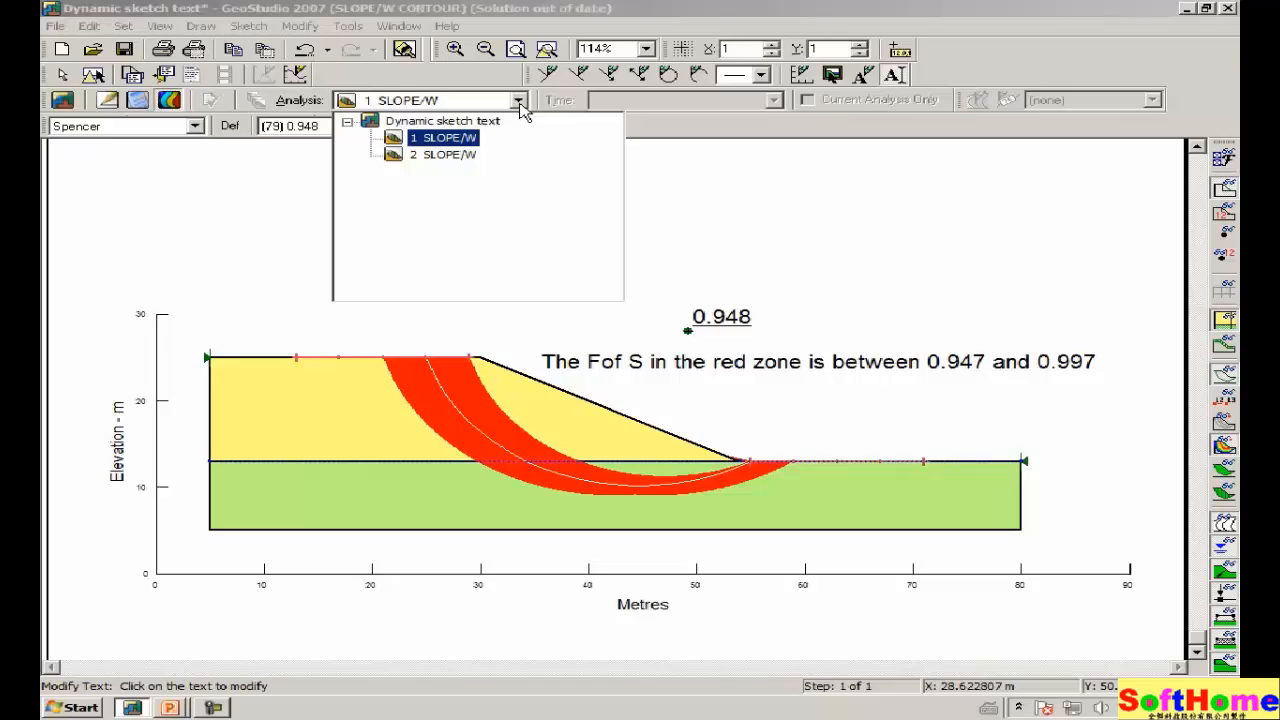
left_click(449, 156)
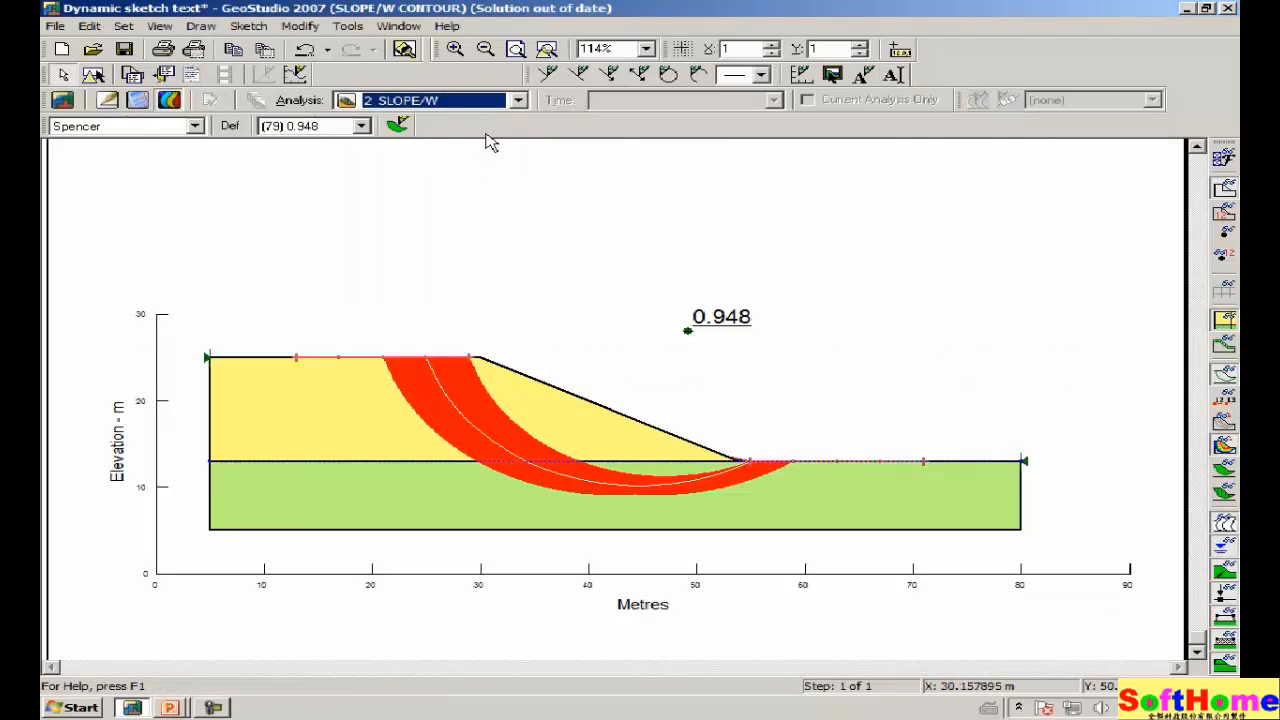
left_click(518, 100)
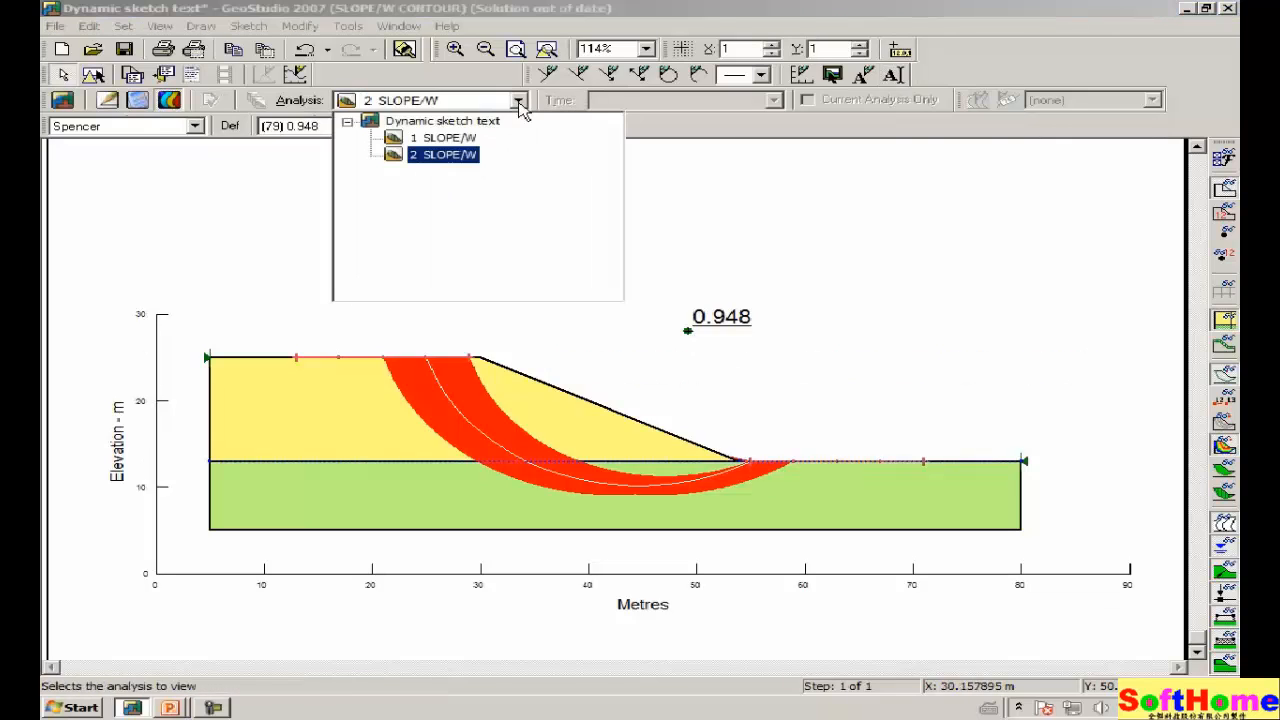
left_click(449, 140)
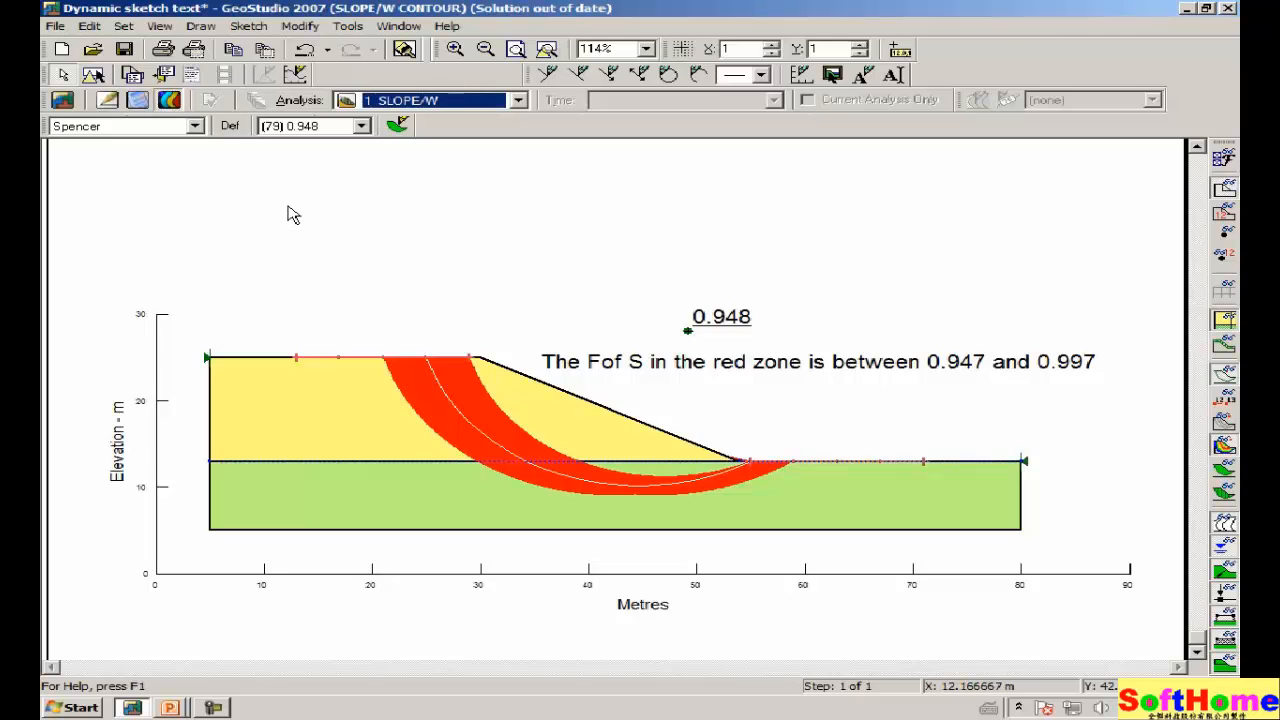
left_click(230, 50)
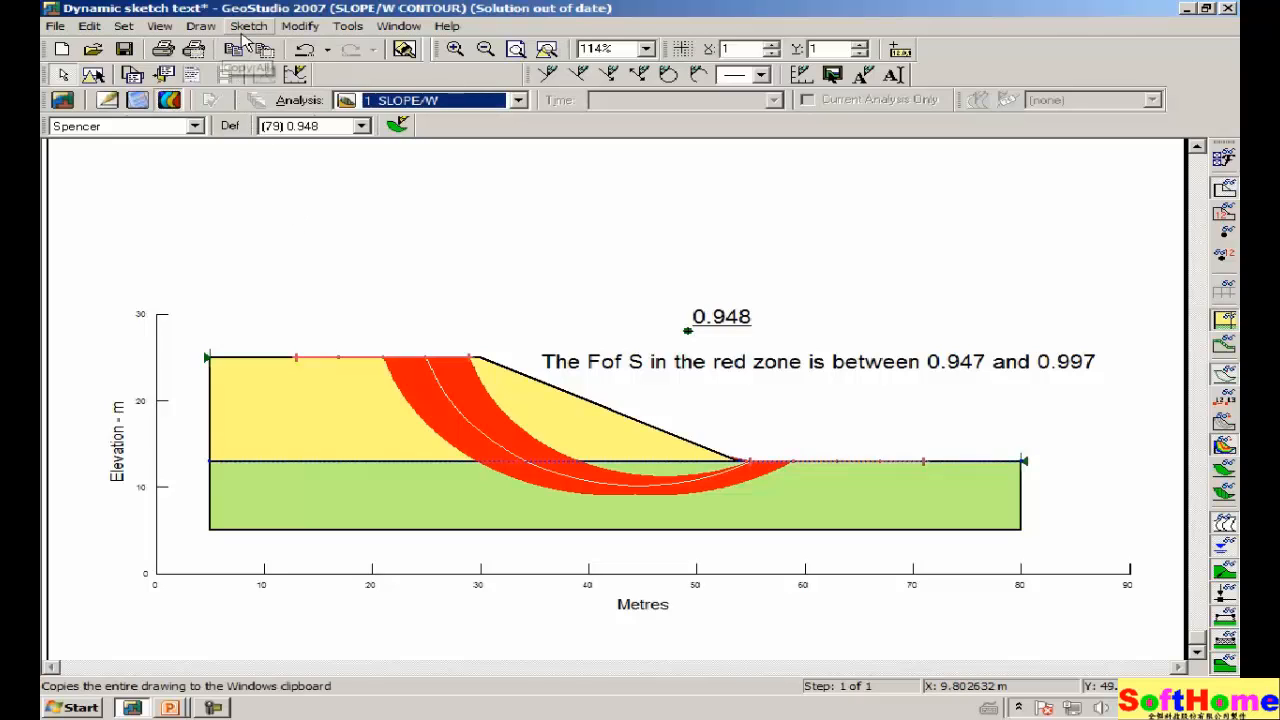
left_click(247, 27)
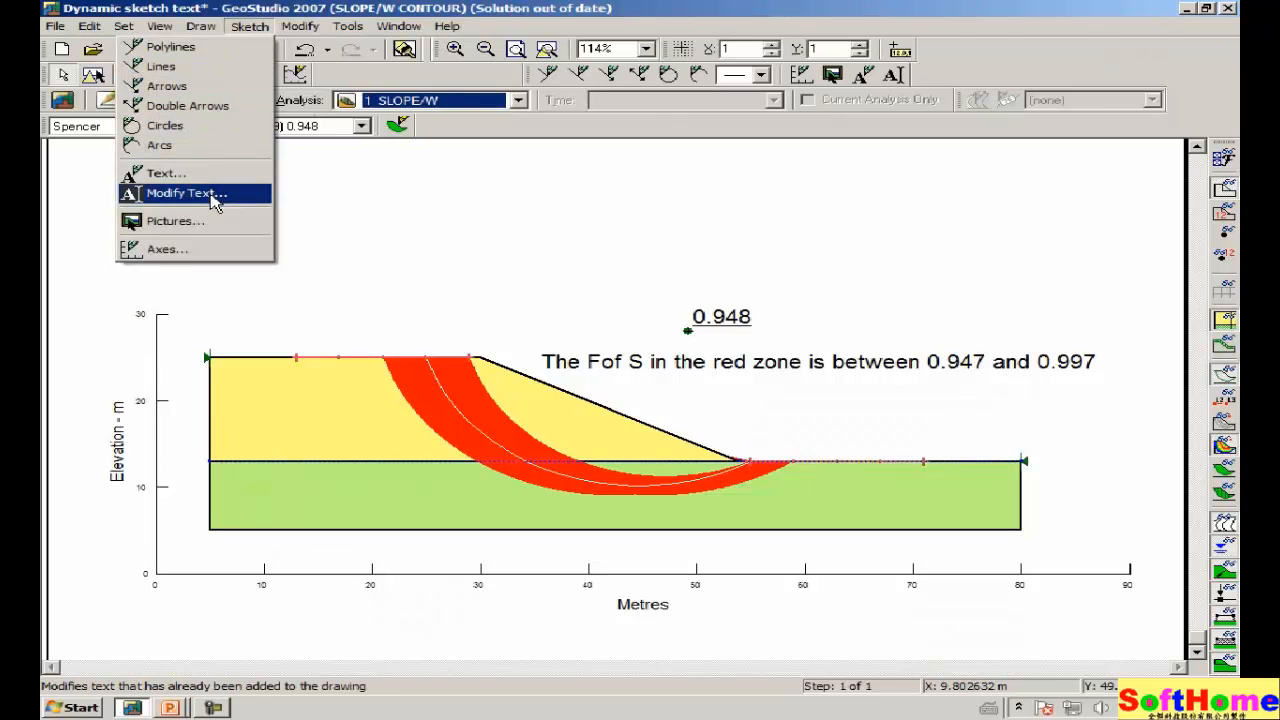
left_click(213, 196)
left_click(726, 378)
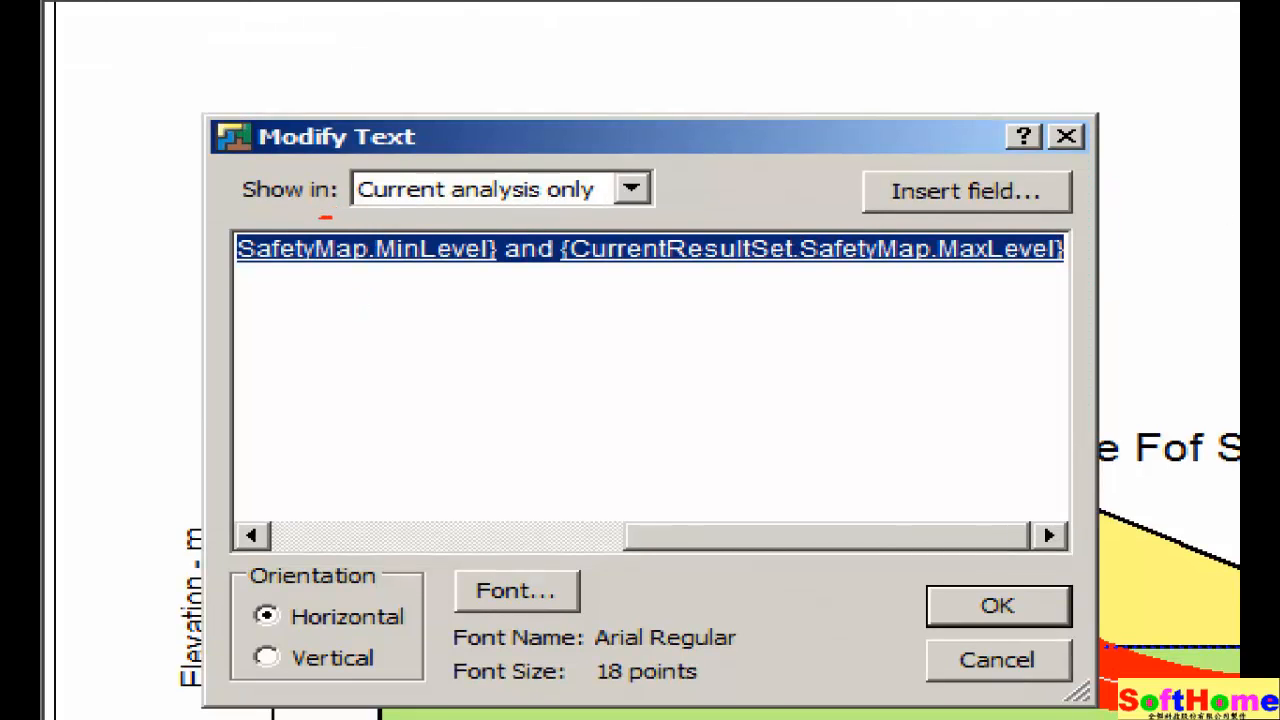
mouse_move(322, 214)
left_mouse_down()
mouse_move(600, 210)
mouse_move(674, 180)
mouse_move(606, 155)
mouse_move(218, 162)
mouse_move(250, 205)
mouse_move(322, 216)
left_mouse_up()
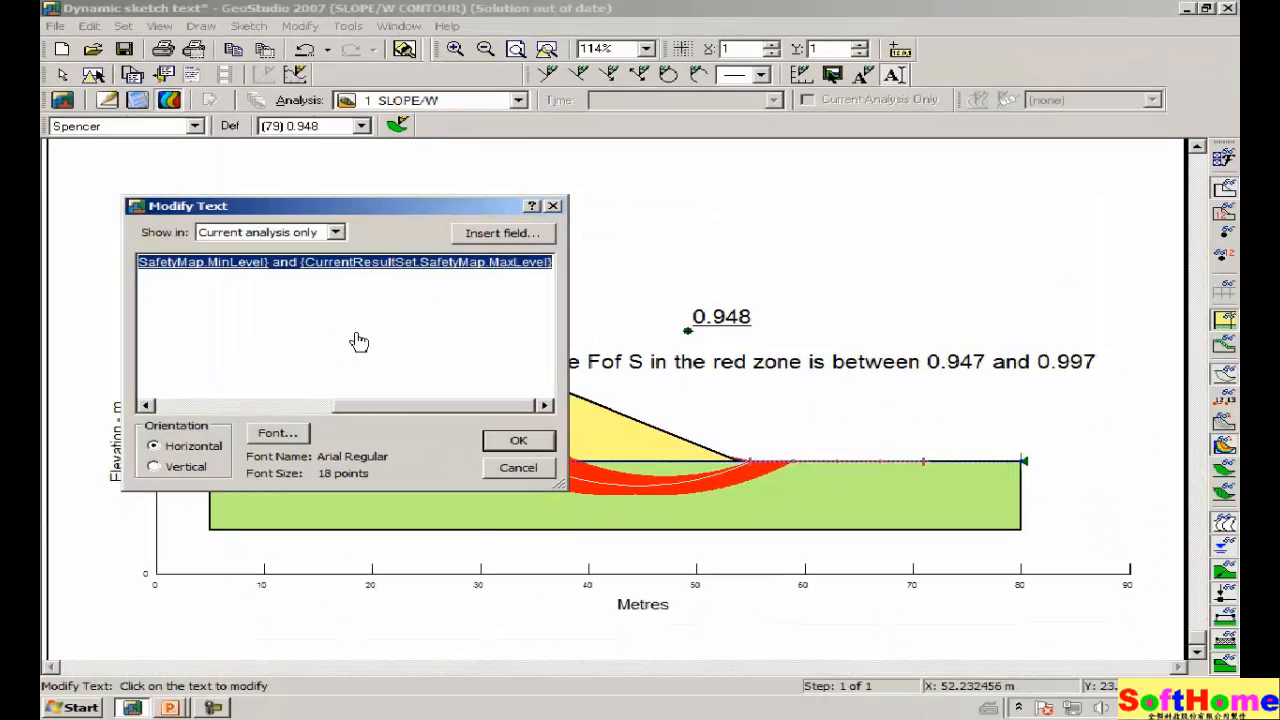
left_click(631, 189)
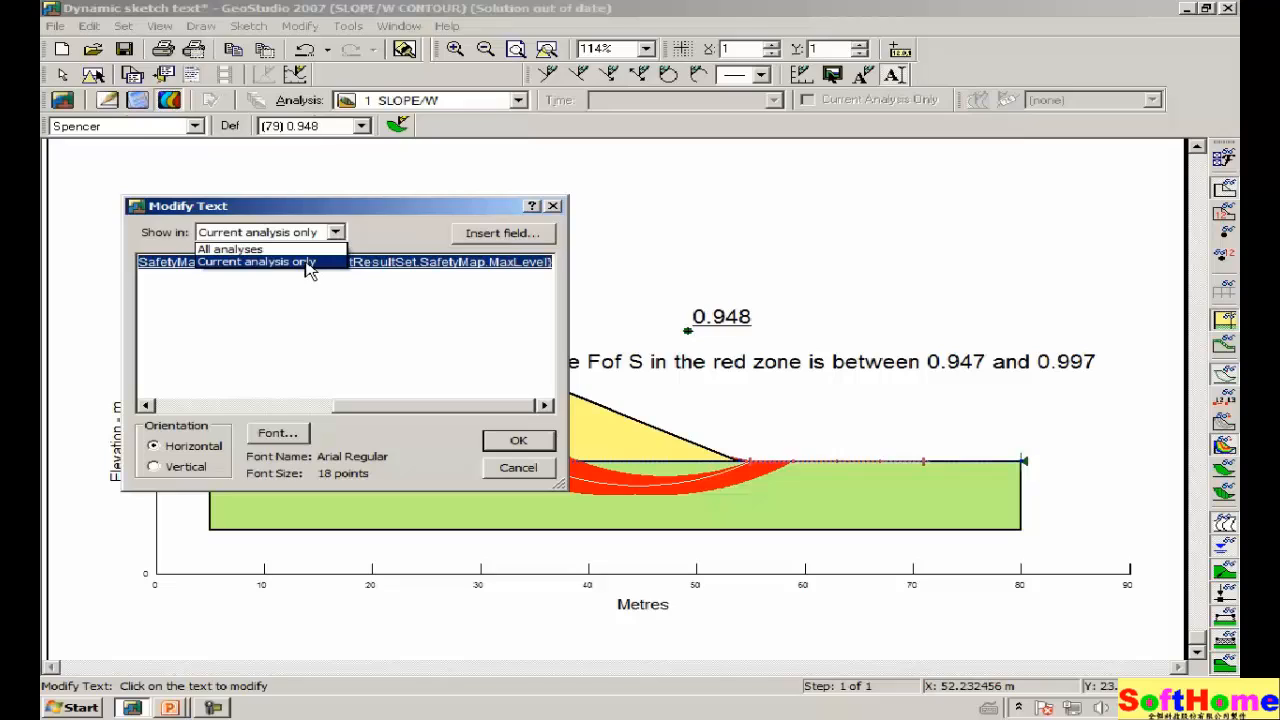
left_click(511, 475)
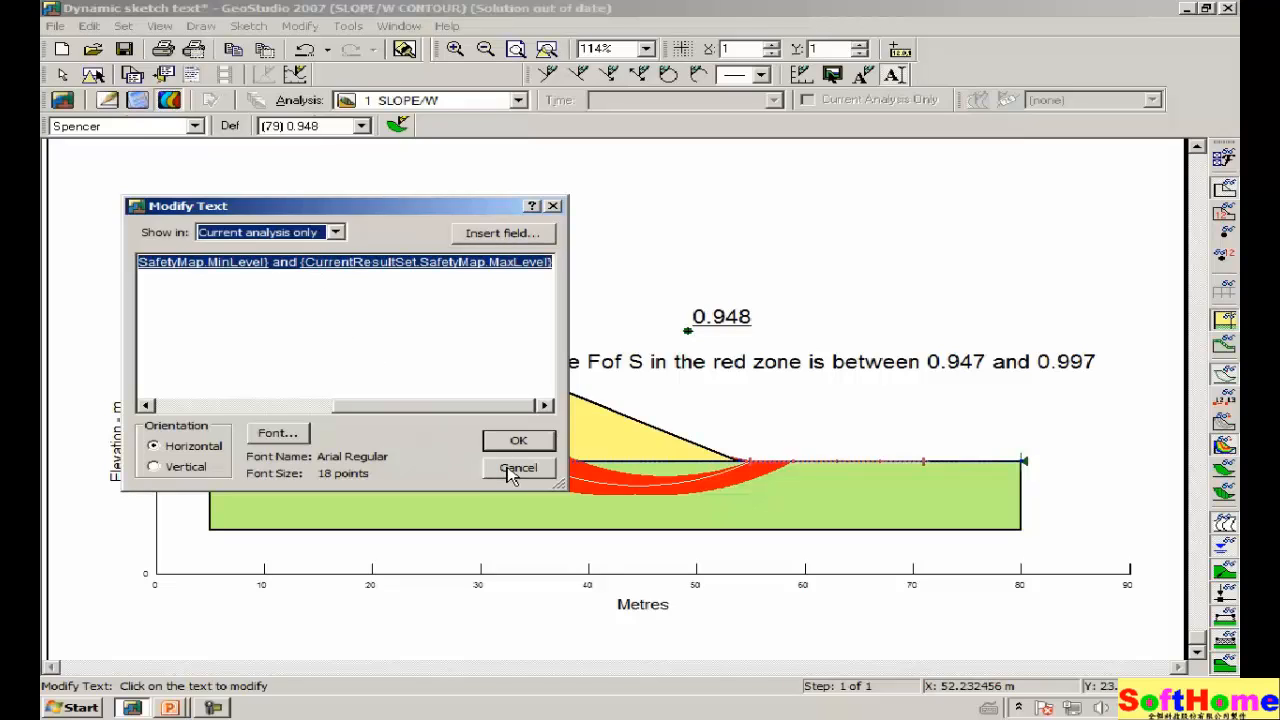
left_click(516, 470)
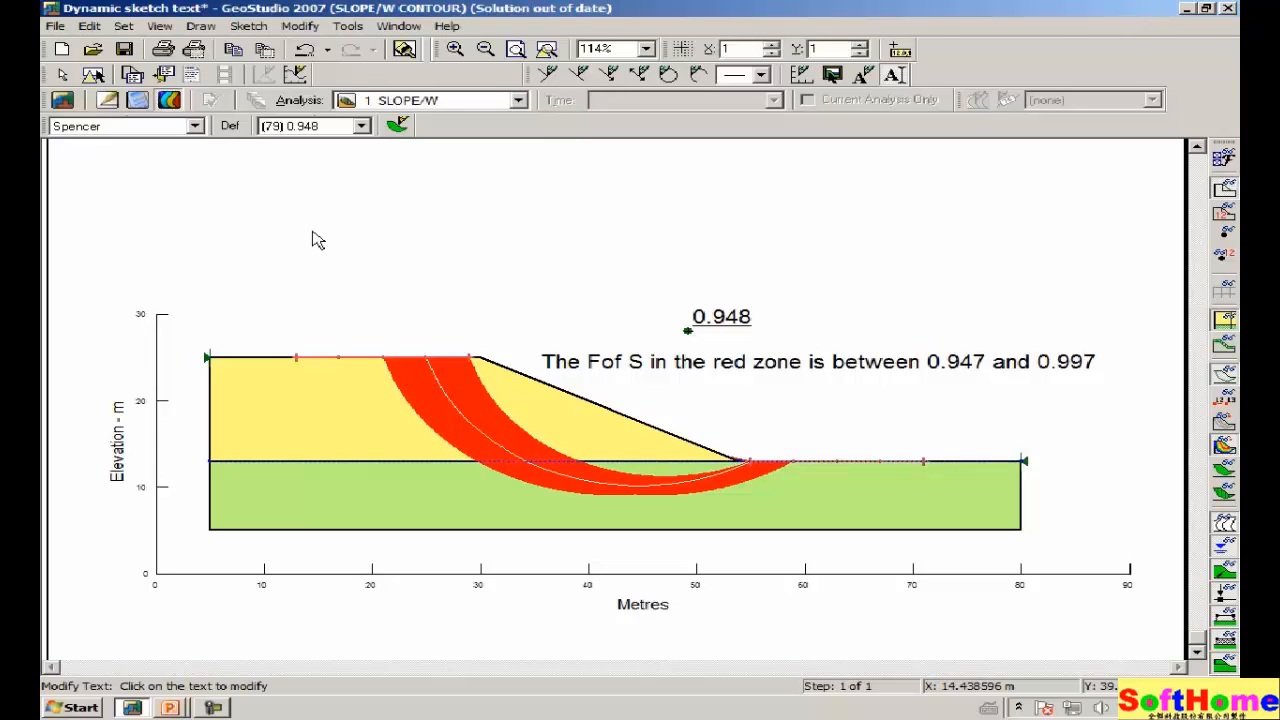
left_click(520, 104)
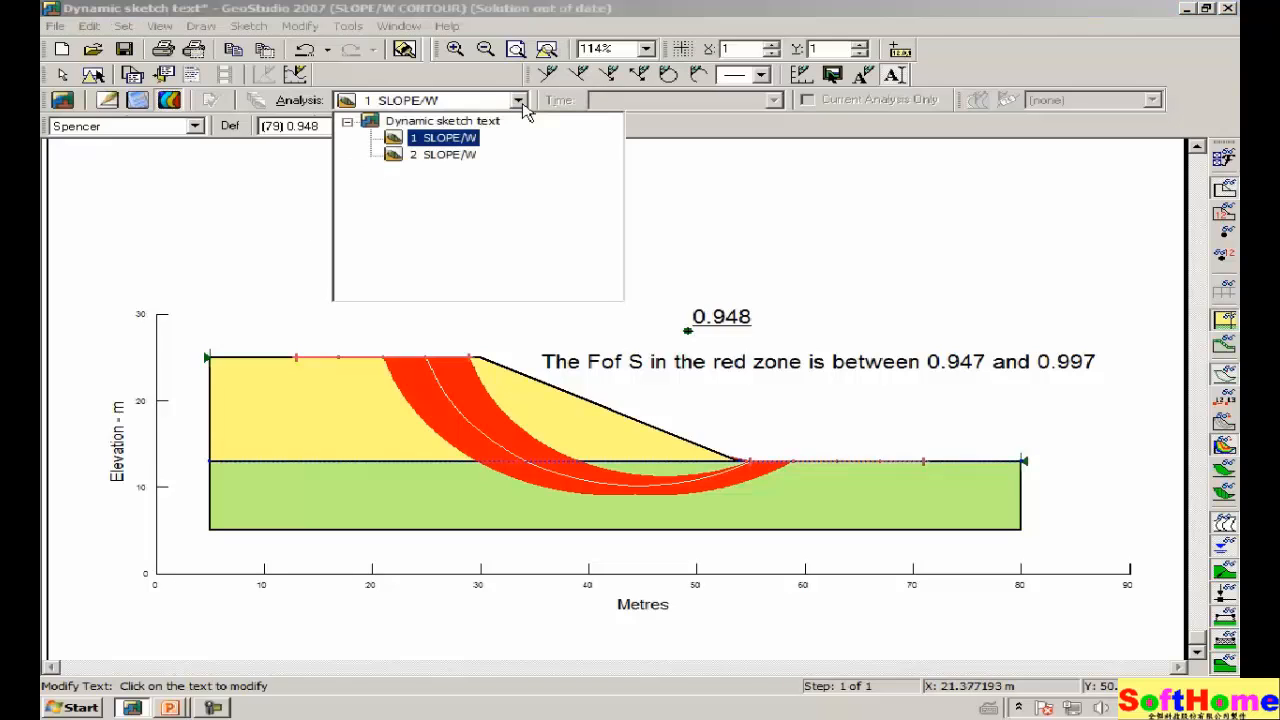
left_click(440, 155)
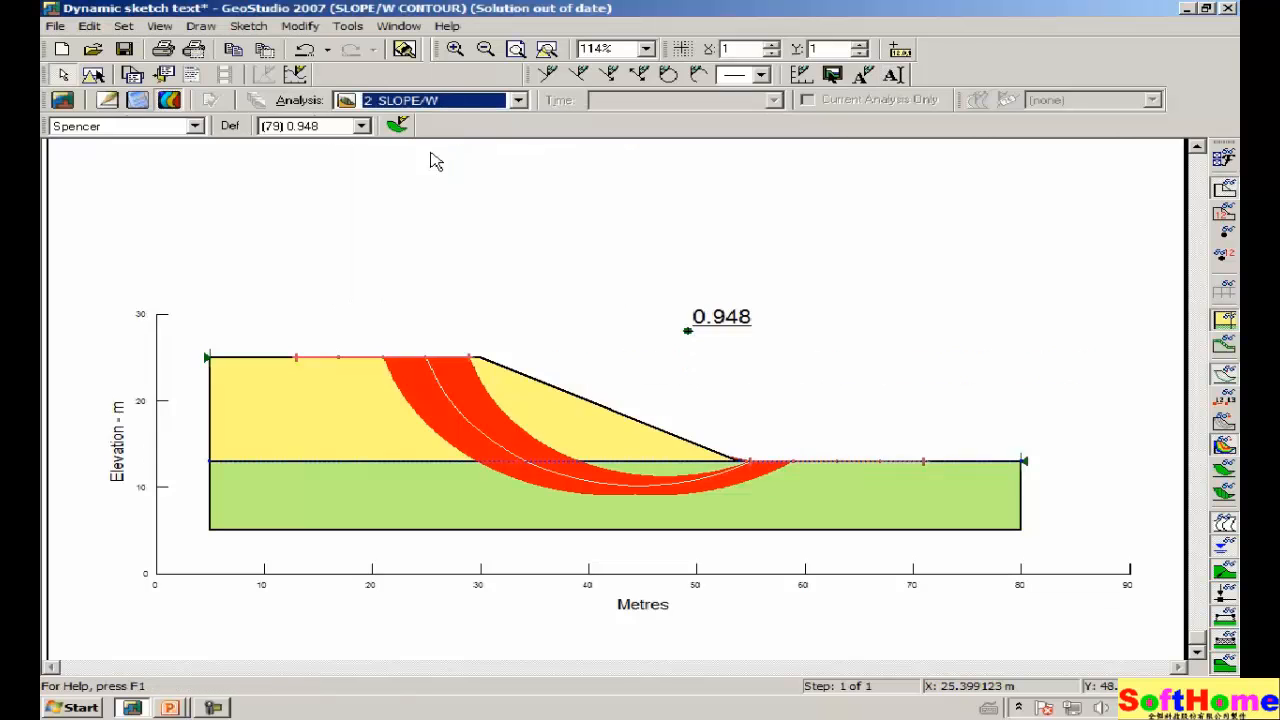
left_click(518, 104)
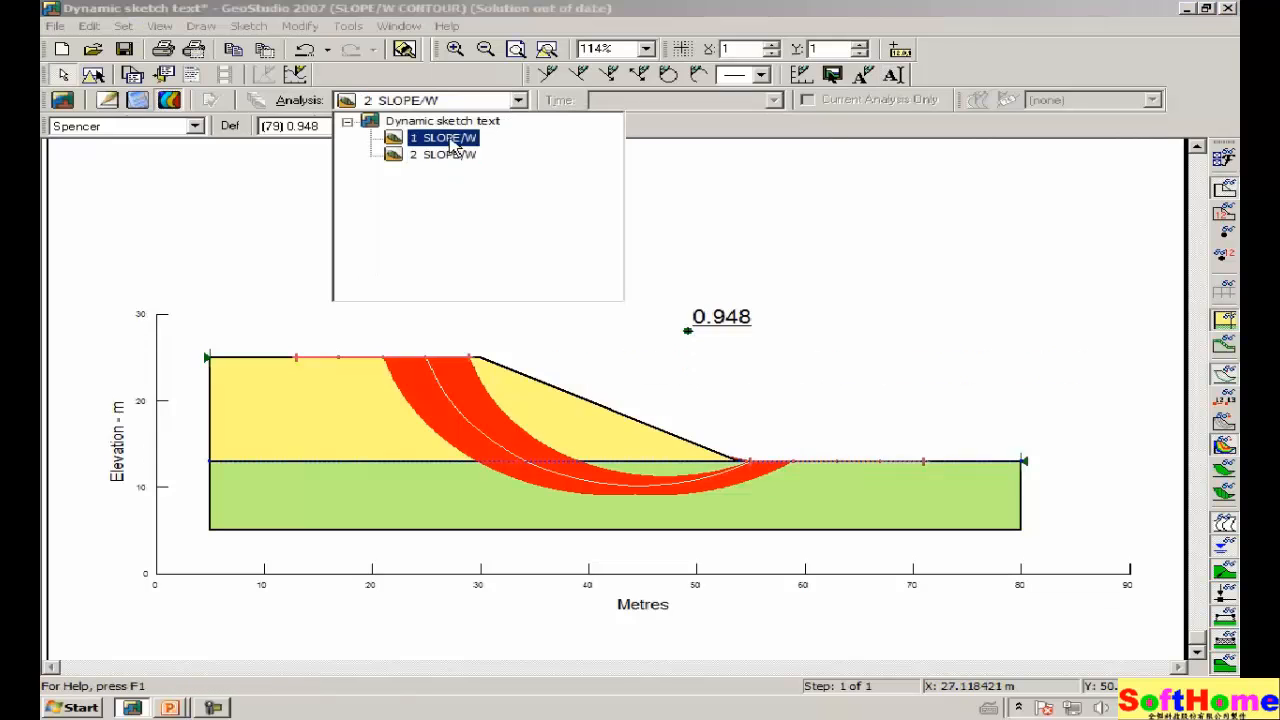
left_click(452, 136)
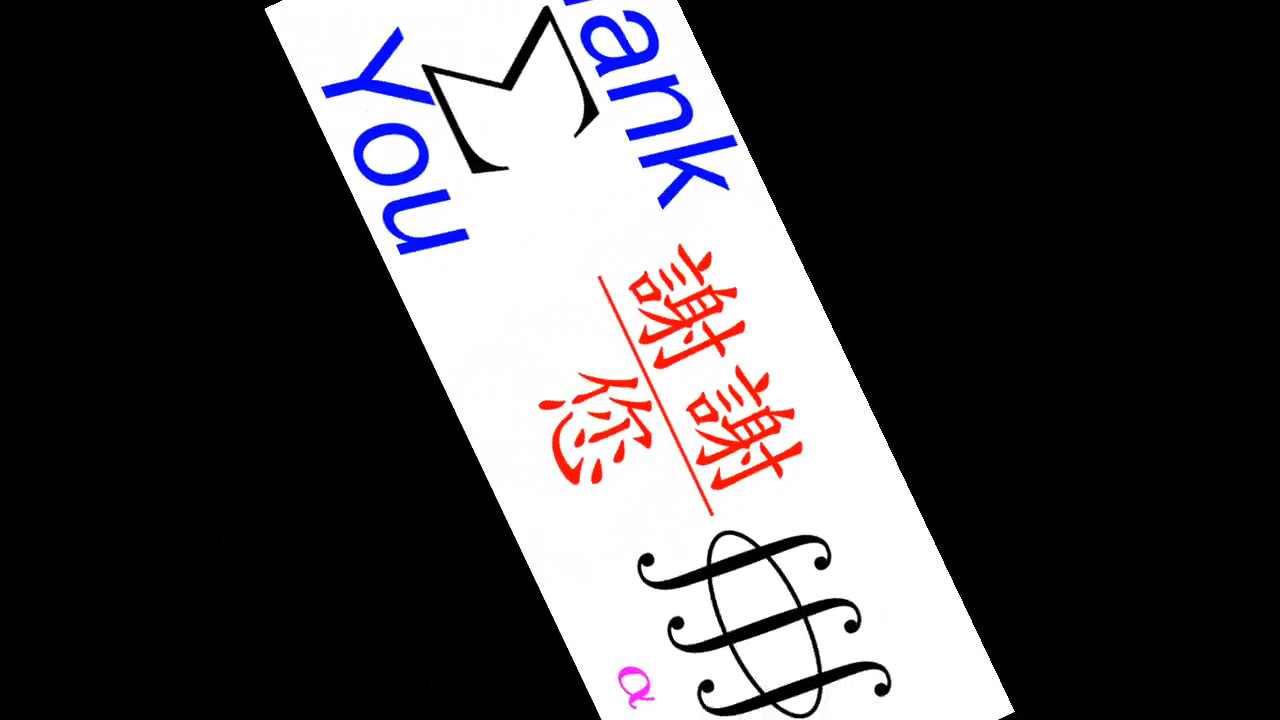